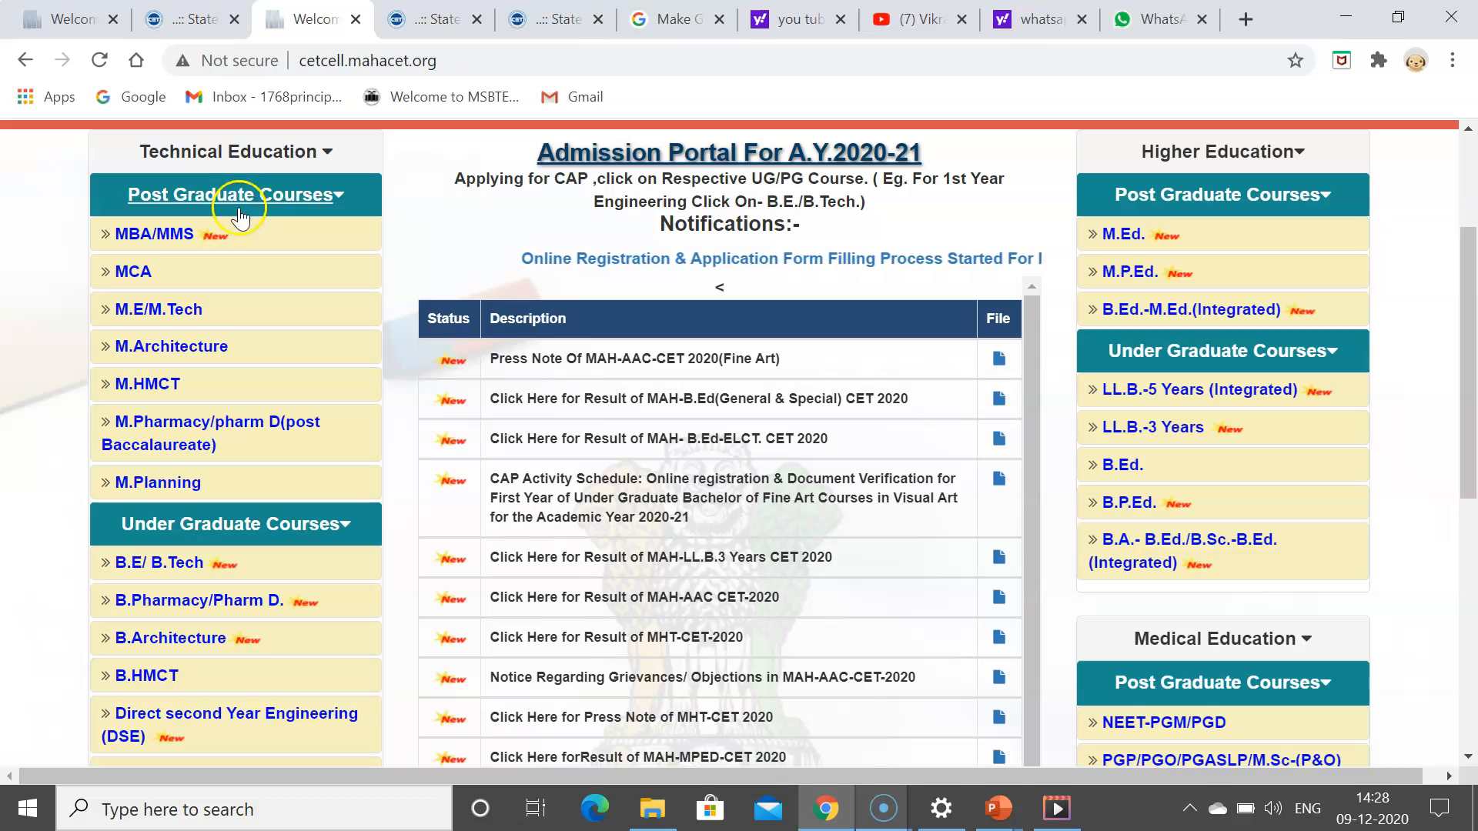
# Step: Start a new B.E/B.Tech admission registration and answer Yes to having appeared for MHT-CET 2020
pyautogui.click(183, 565)
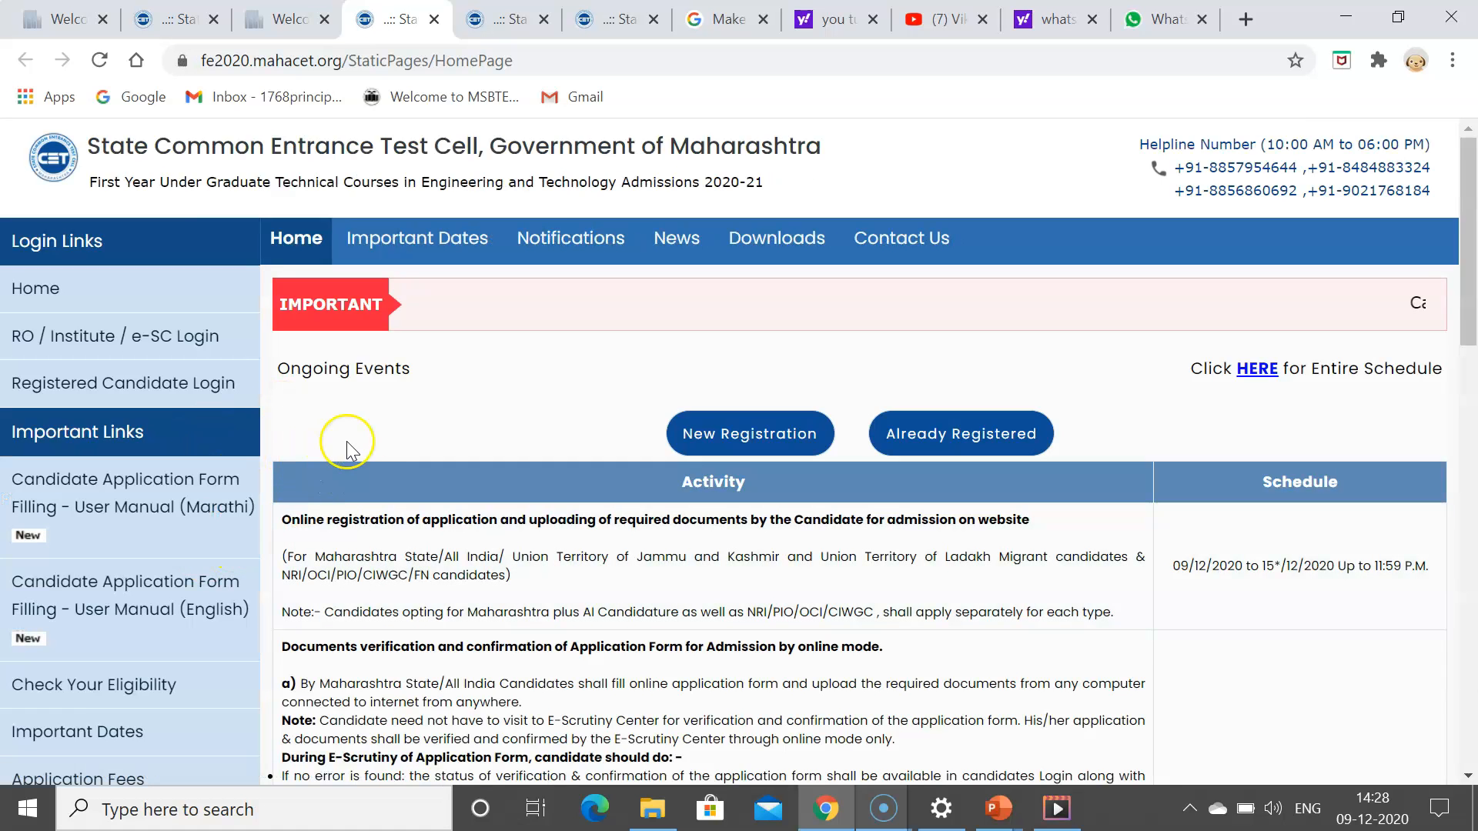
pyautogui.click(745, 436)
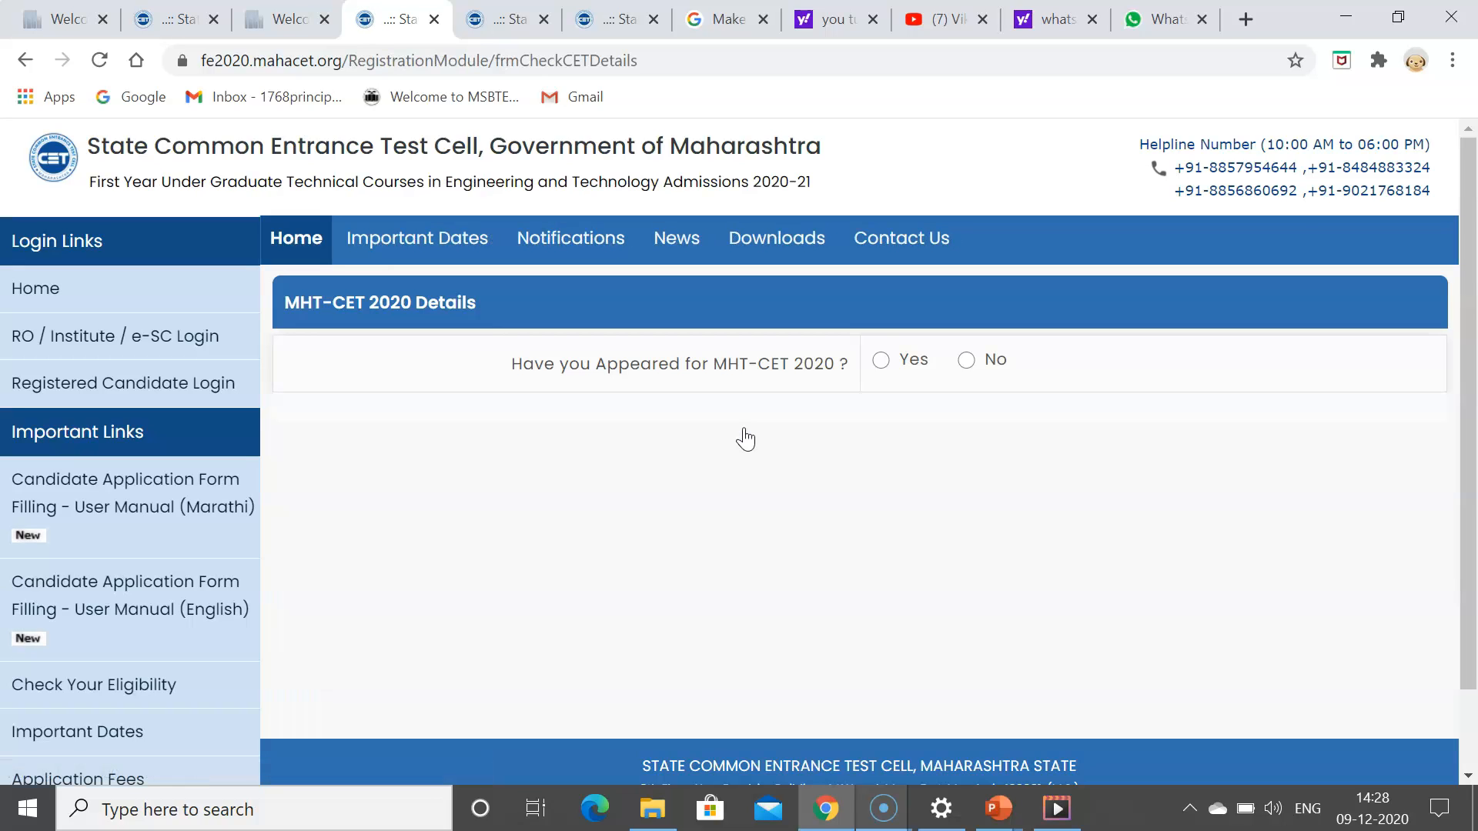
pyautogui.click(883, 361)
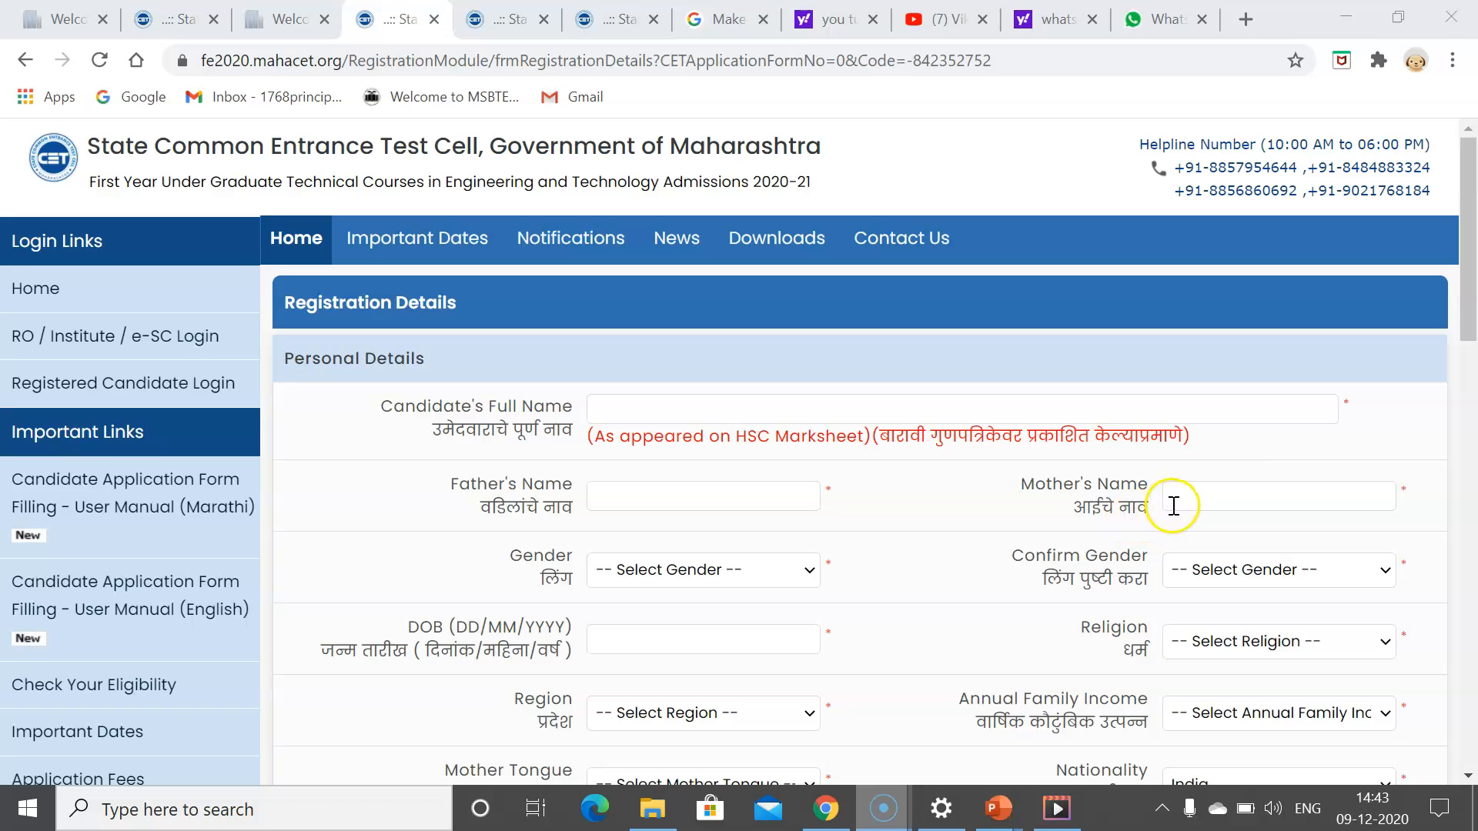
# Step: Examine the gender, gender confirmation and date of birth fields in the personal details without entering anything
pyautogui.moveTo(1470, 304); pyautogui.dragTo(1470, 374)
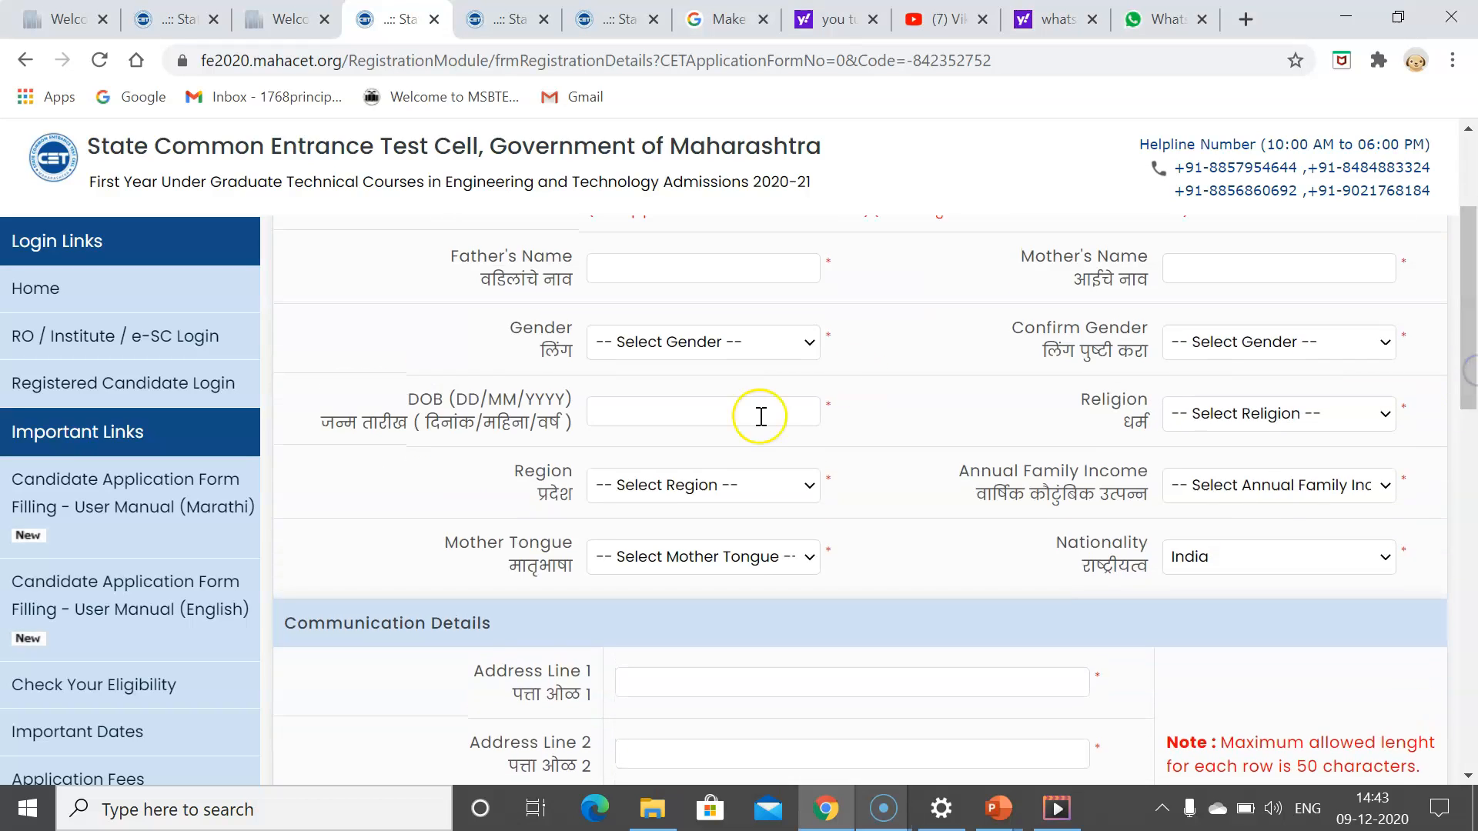
pyautogui.click(732, 344)
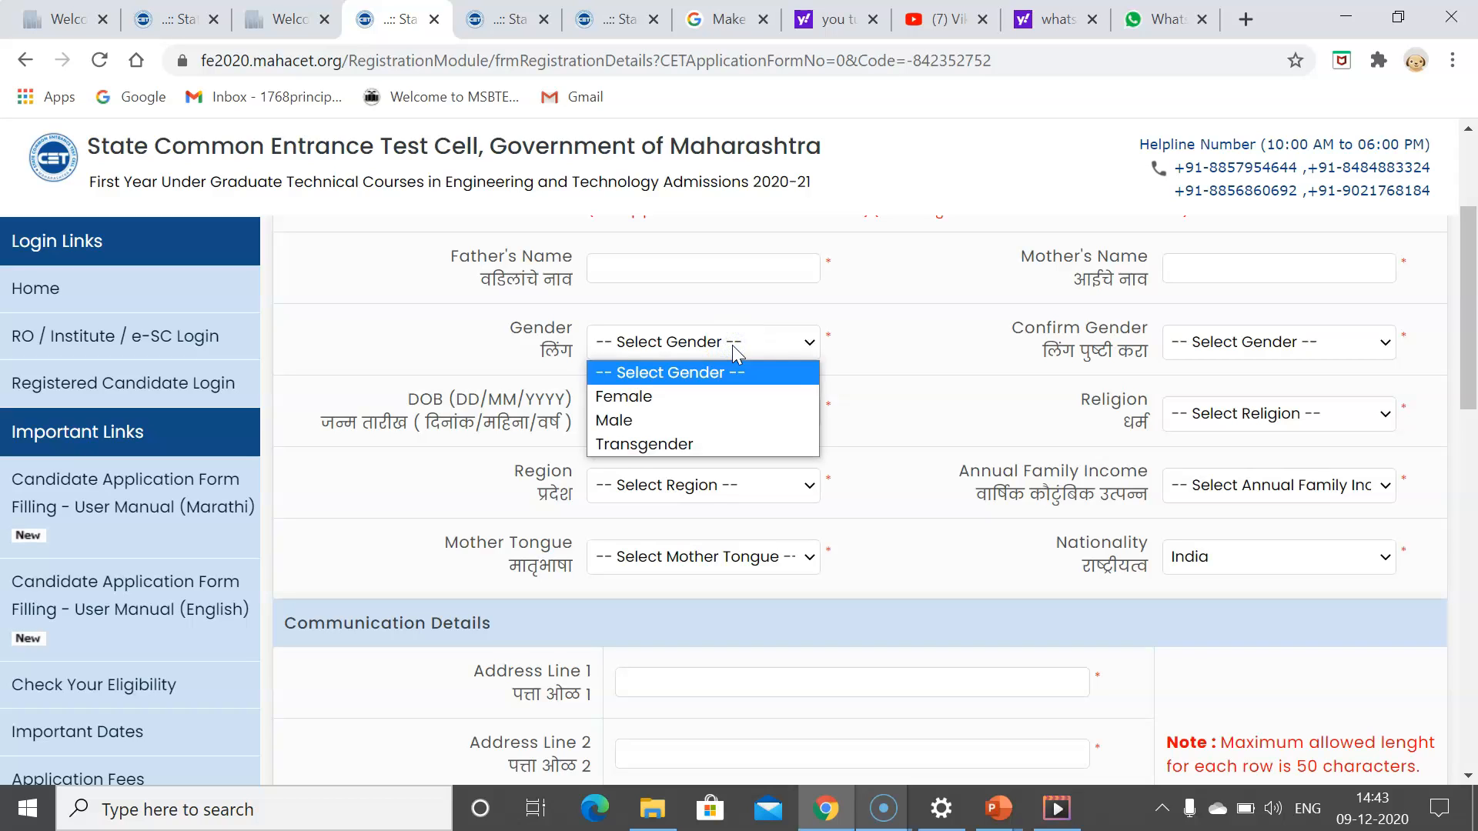
pyautogui.click(1238, 342)
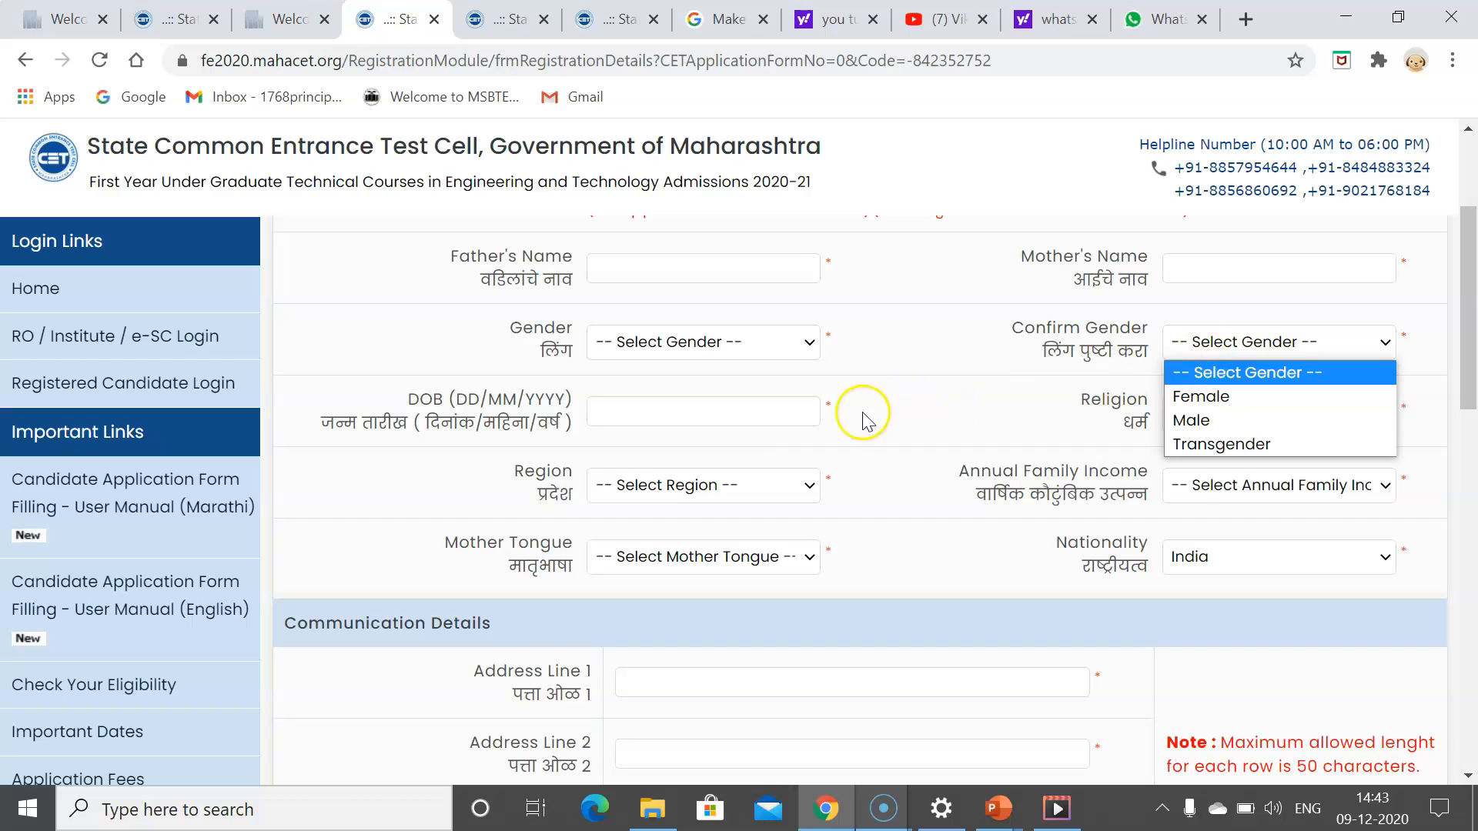
pyautogui.click(696, 416)
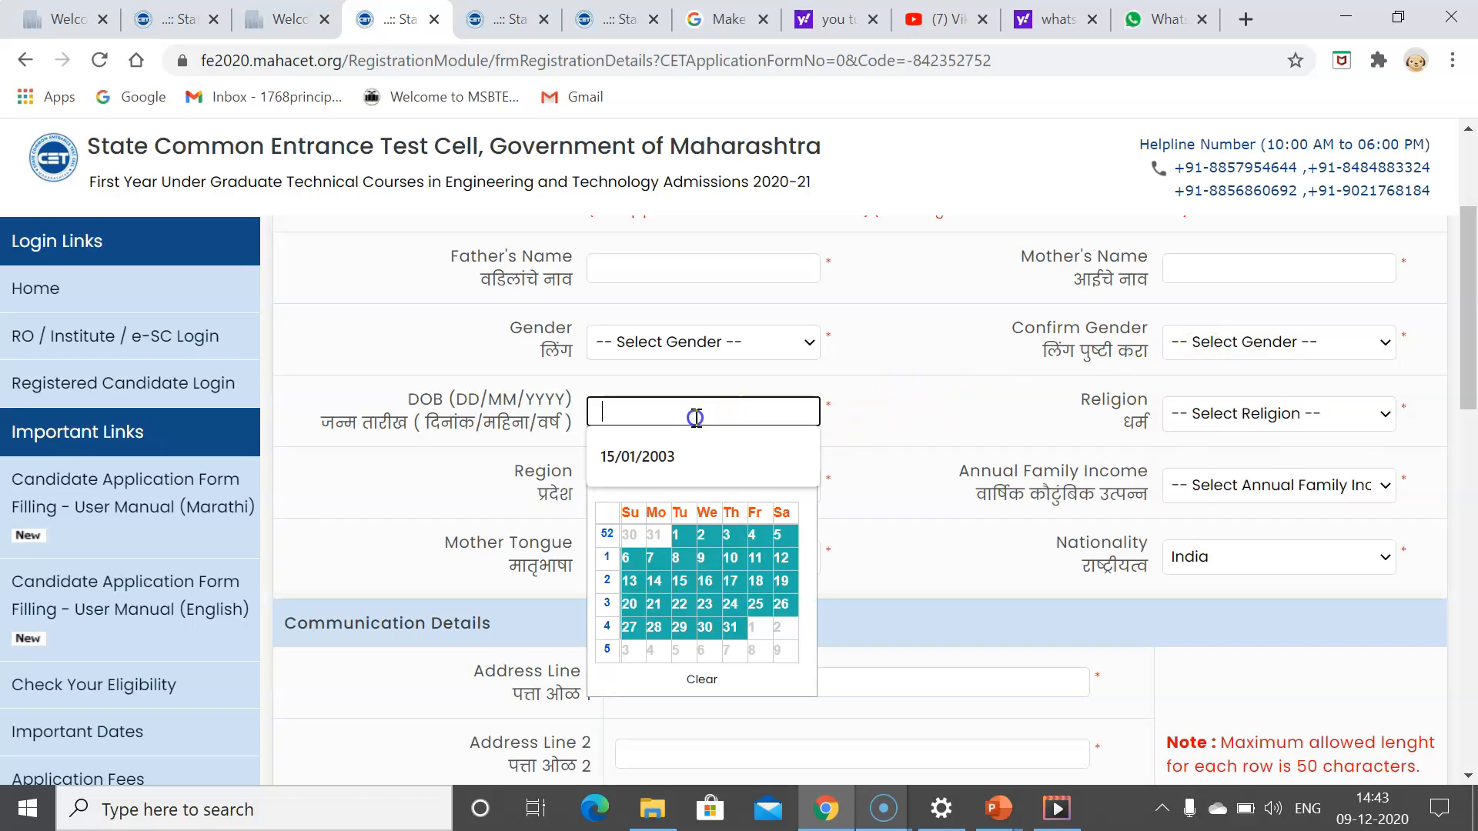
pyautogui.click(698, 413)
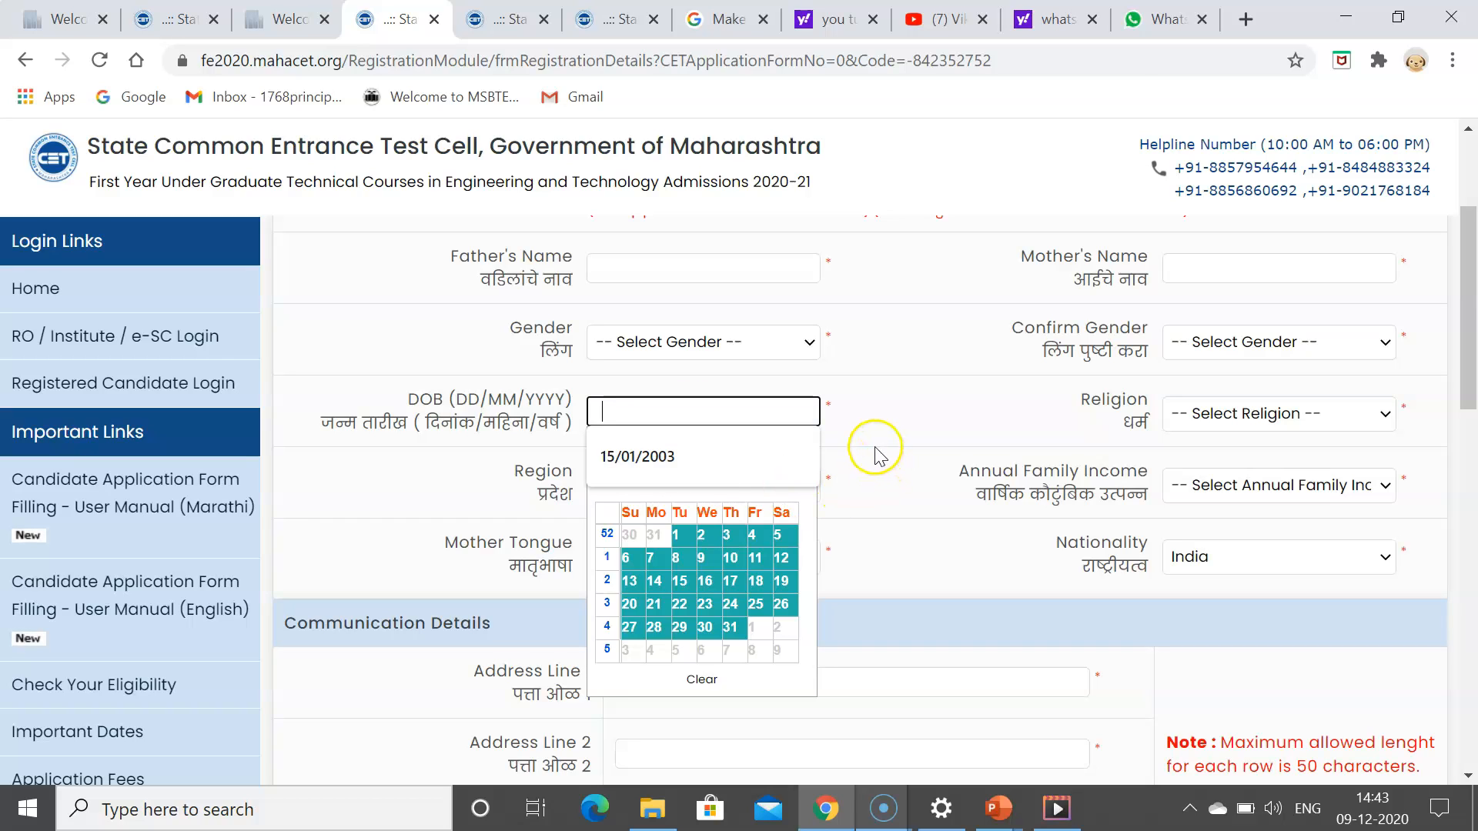
pyautogui.click(860, 406)
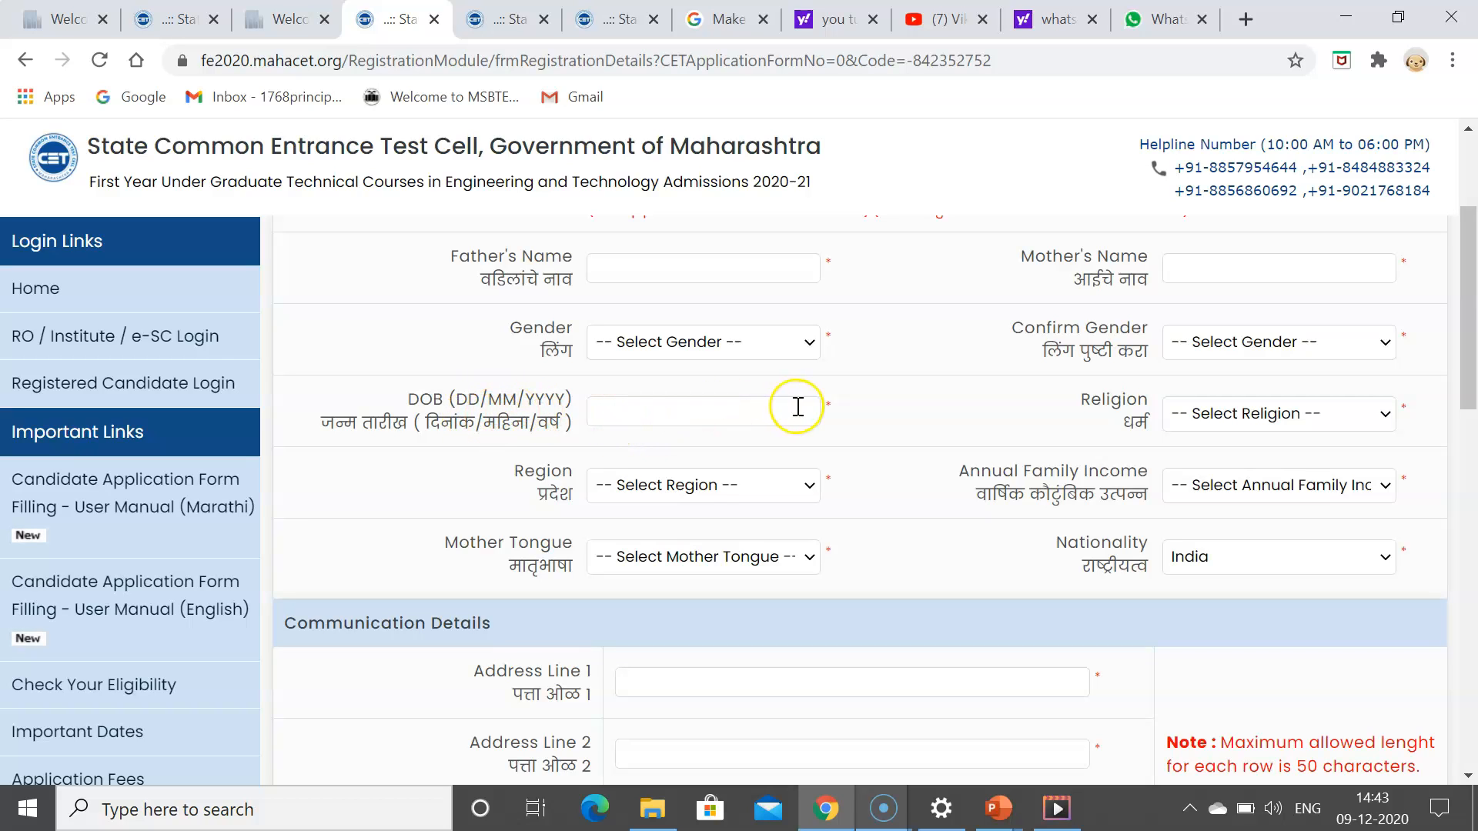
# Step: Examine the choices for religion, region, annual family income and mother tongue in the personal details
pyautogui.click(1194, 420)
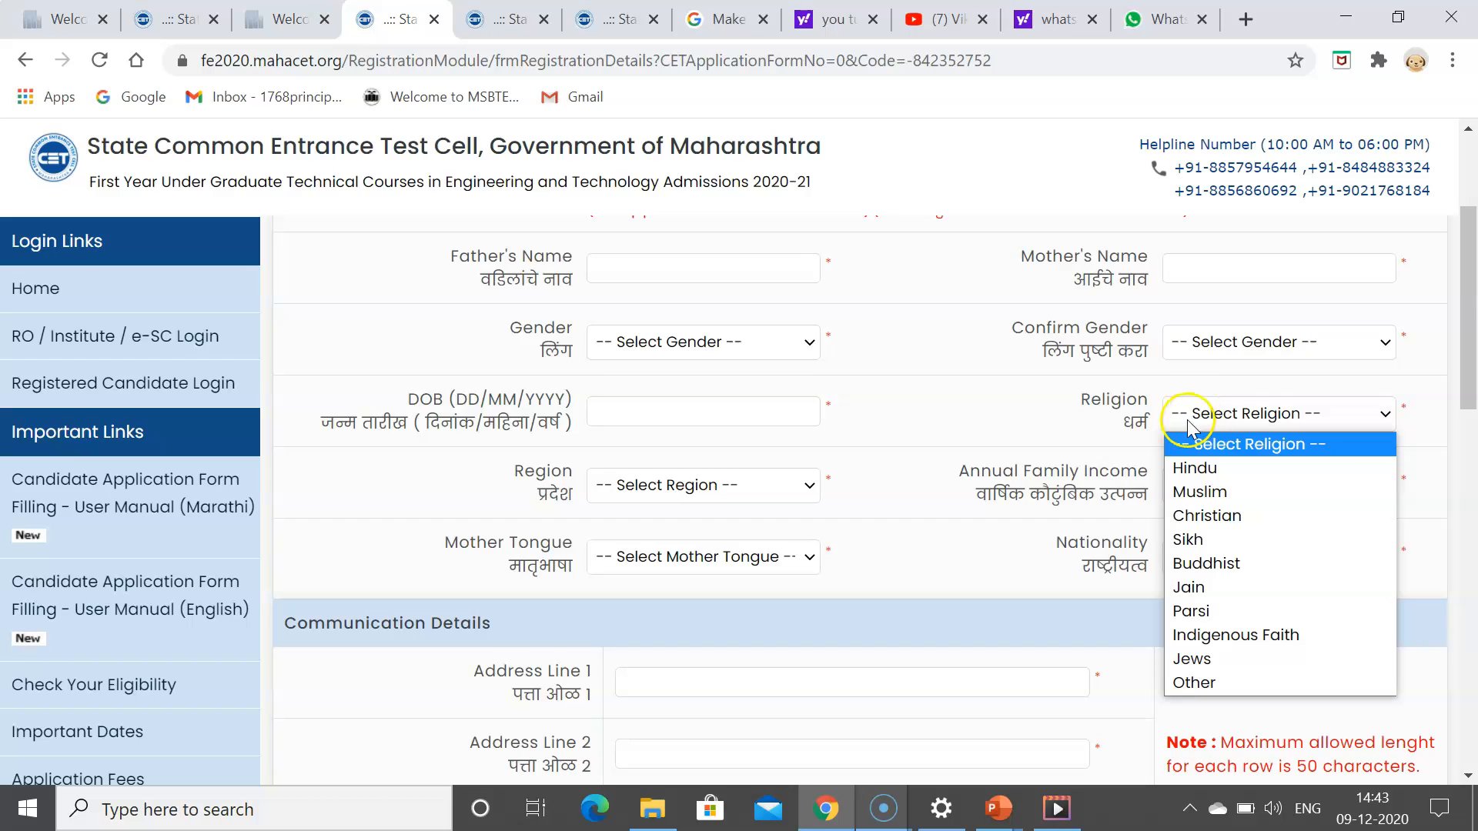
pyautogui.click(981, 416)
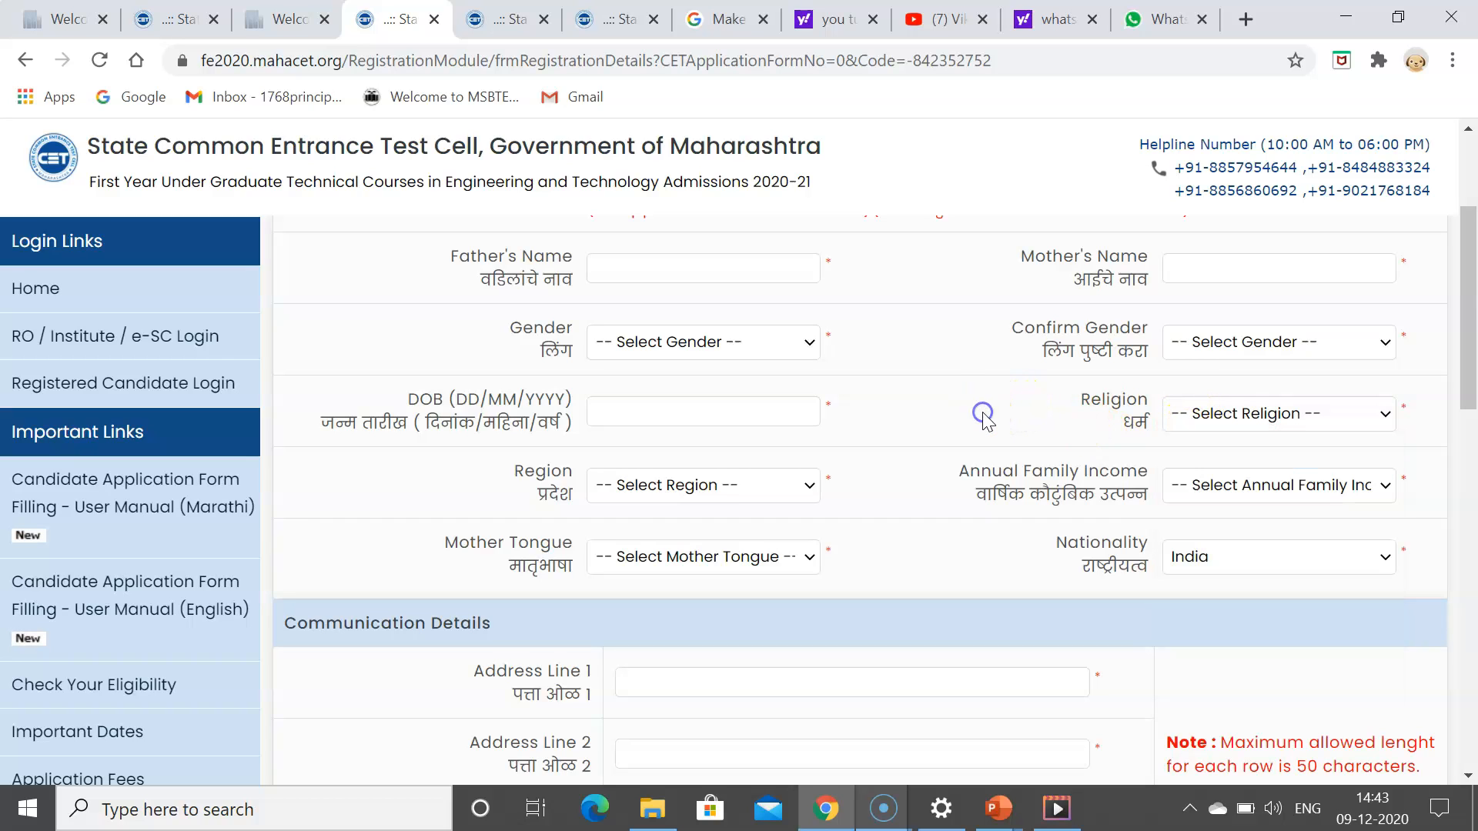
pyautogui.click(768, 486)
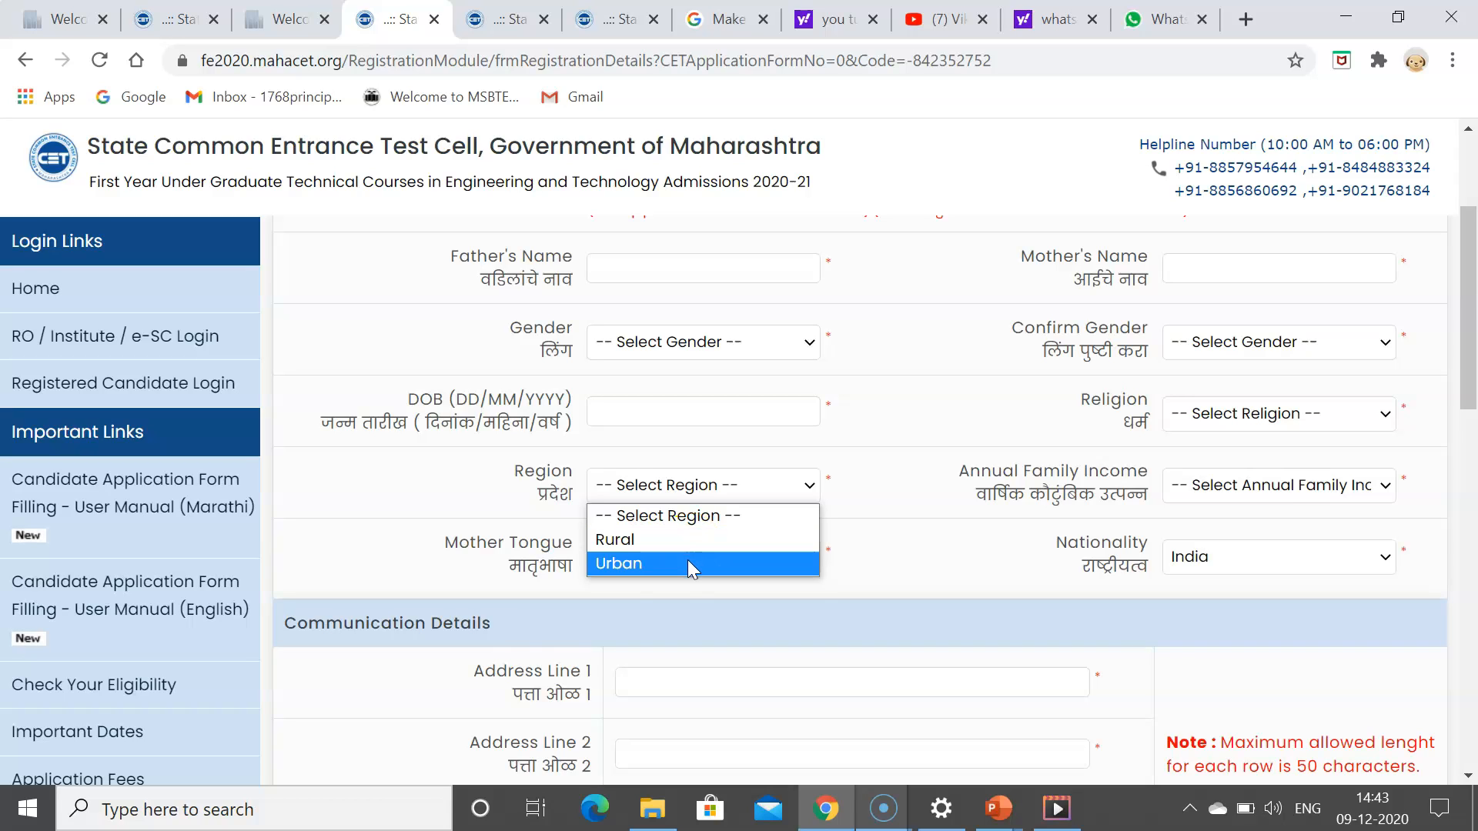
pyautogui.click(1190, 495)
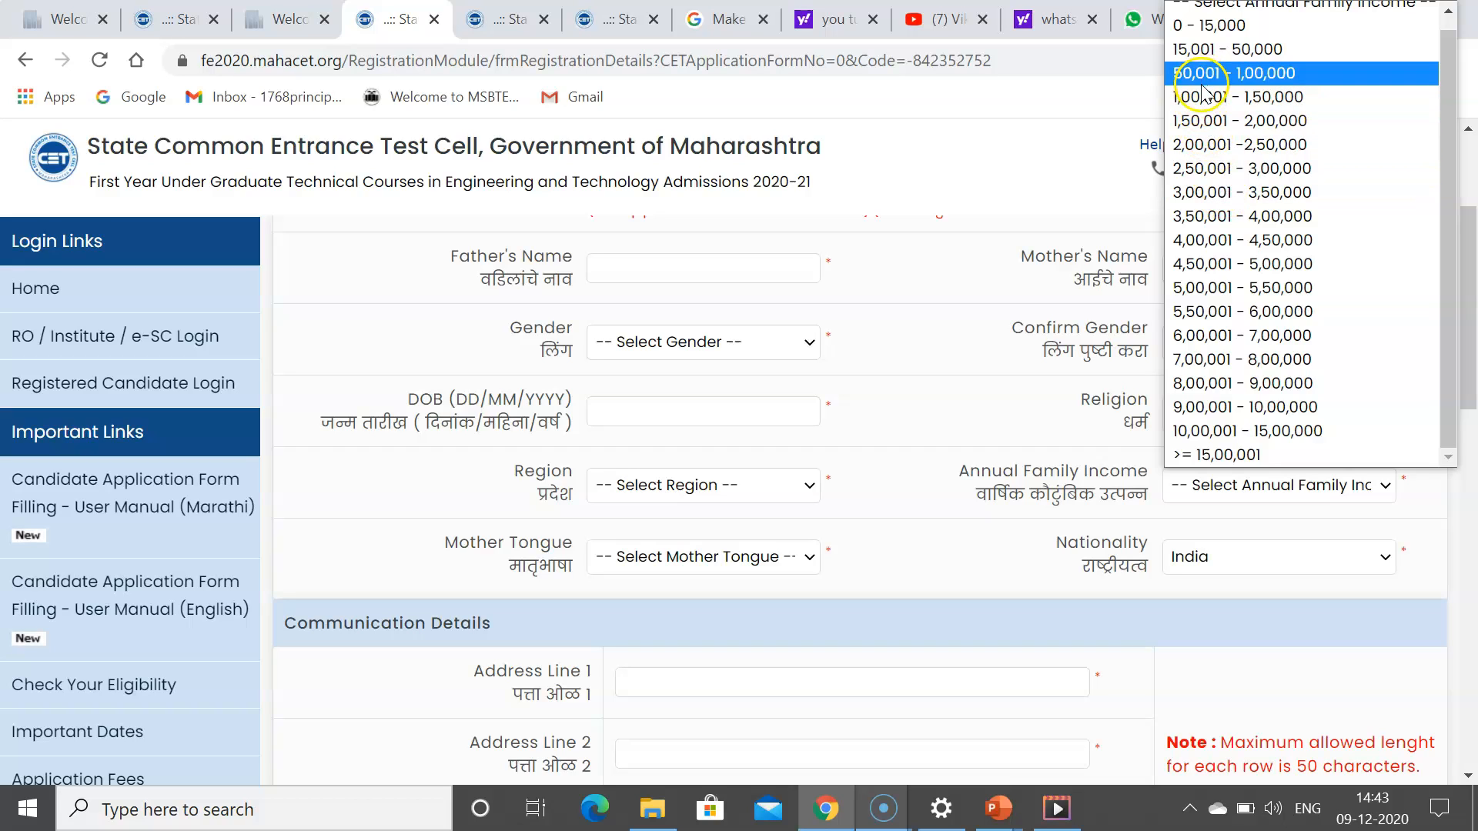
pyautogui.click(926, 500)
pyautogui.click(772, 571)
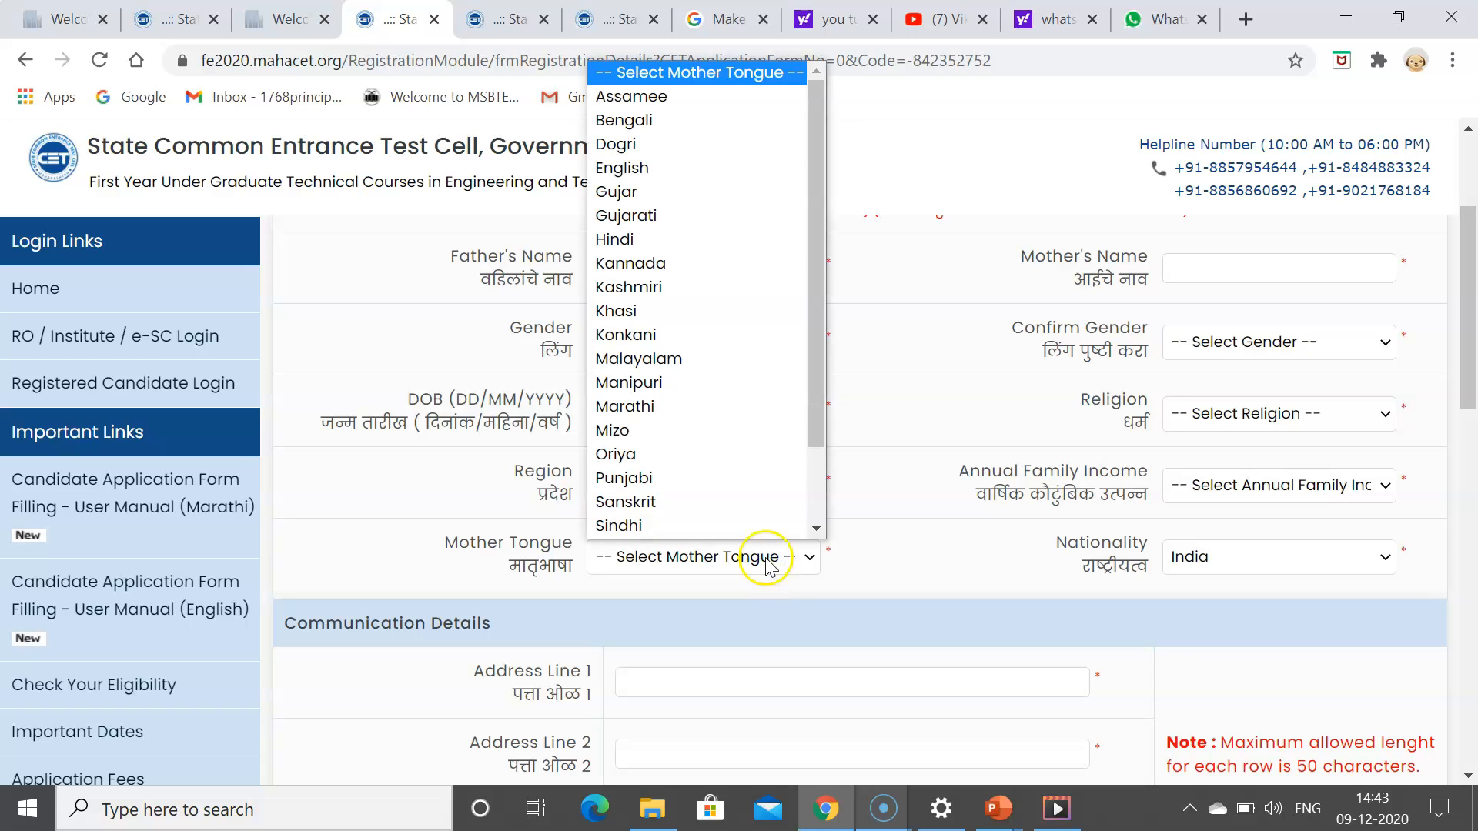
pyautogui.scroll(-1, 735, 521)
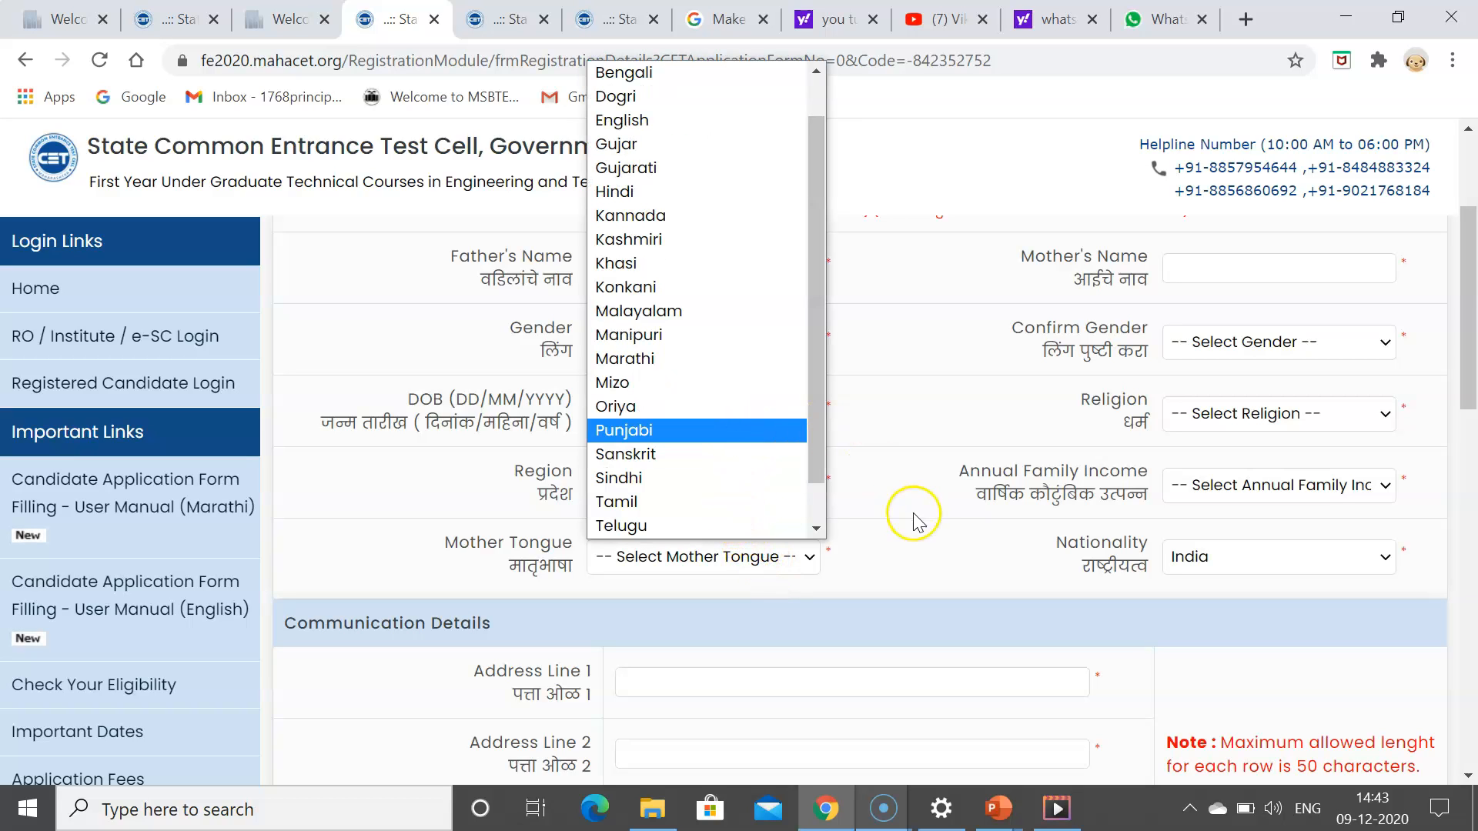
pyautogui.click(1019, 551)
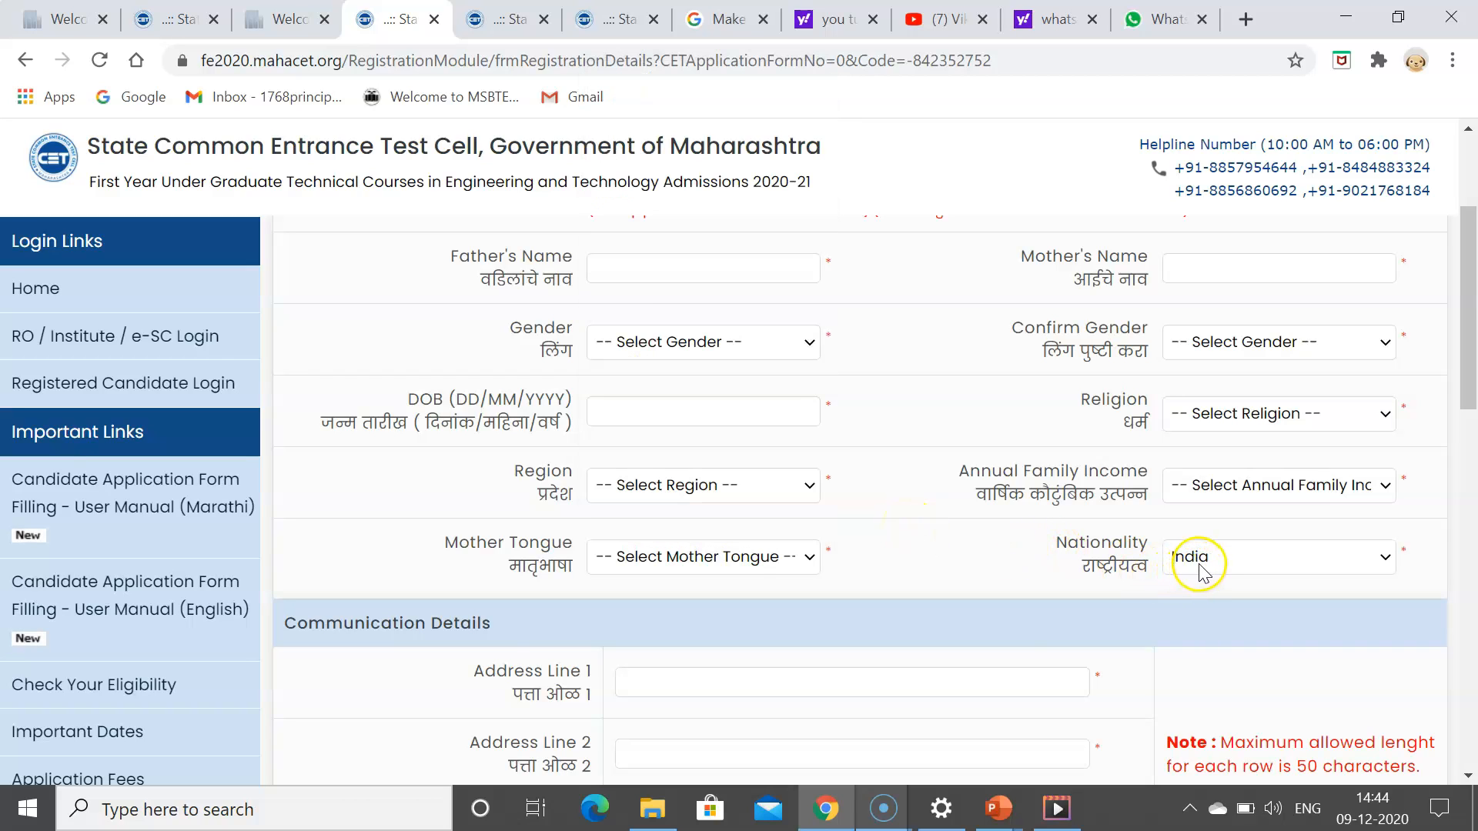
# Step: Examine the state, district, taluka and village choices in the communication details, finding Maharashtra among the states
pyautogui.moveTo(1467, 331); pyautogui.dragTo(1472, 407)
pyautogui.scroll(-1, 1472, 407)
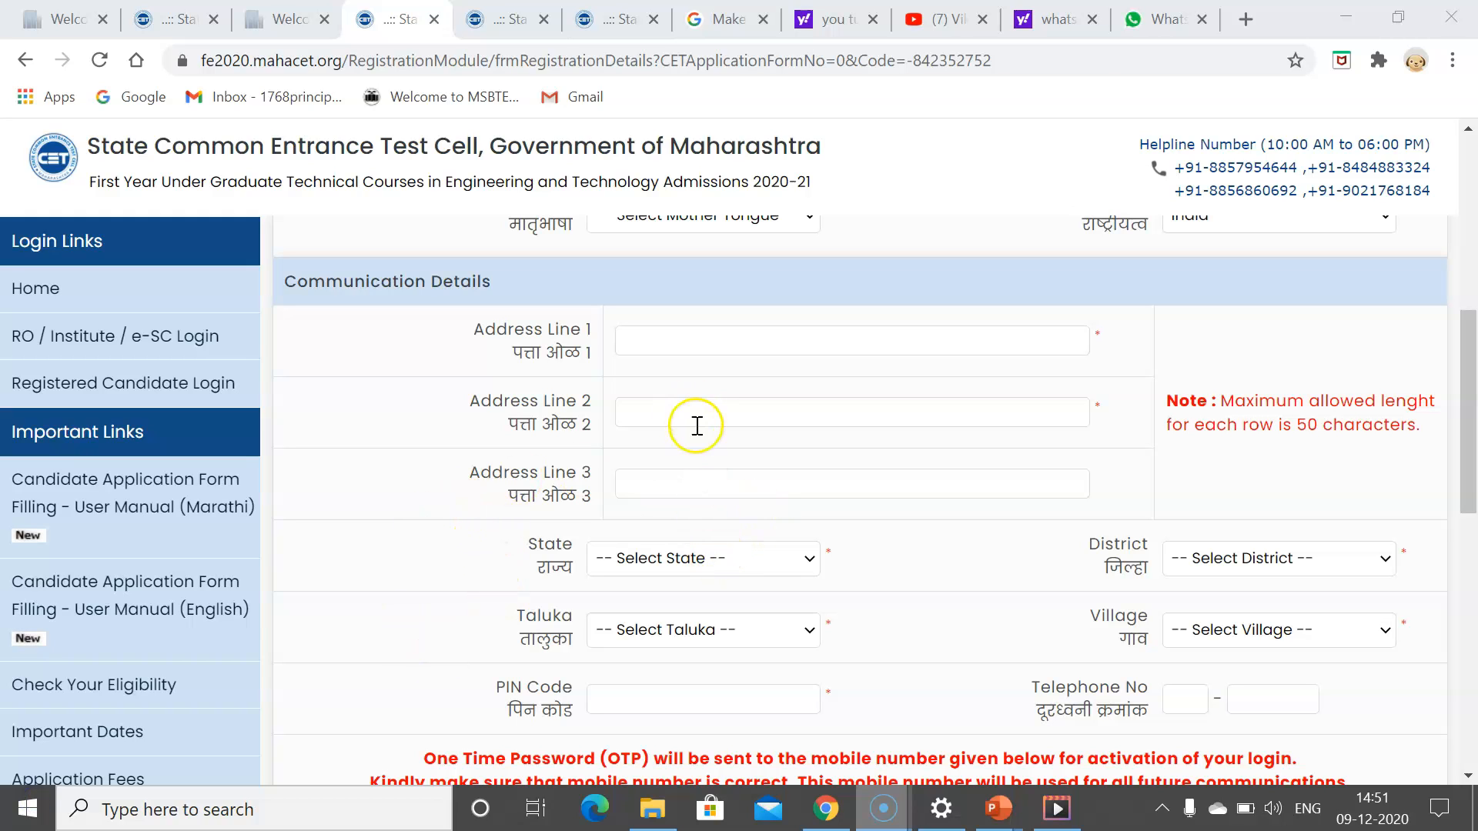
pyautogui.click(728, 564)
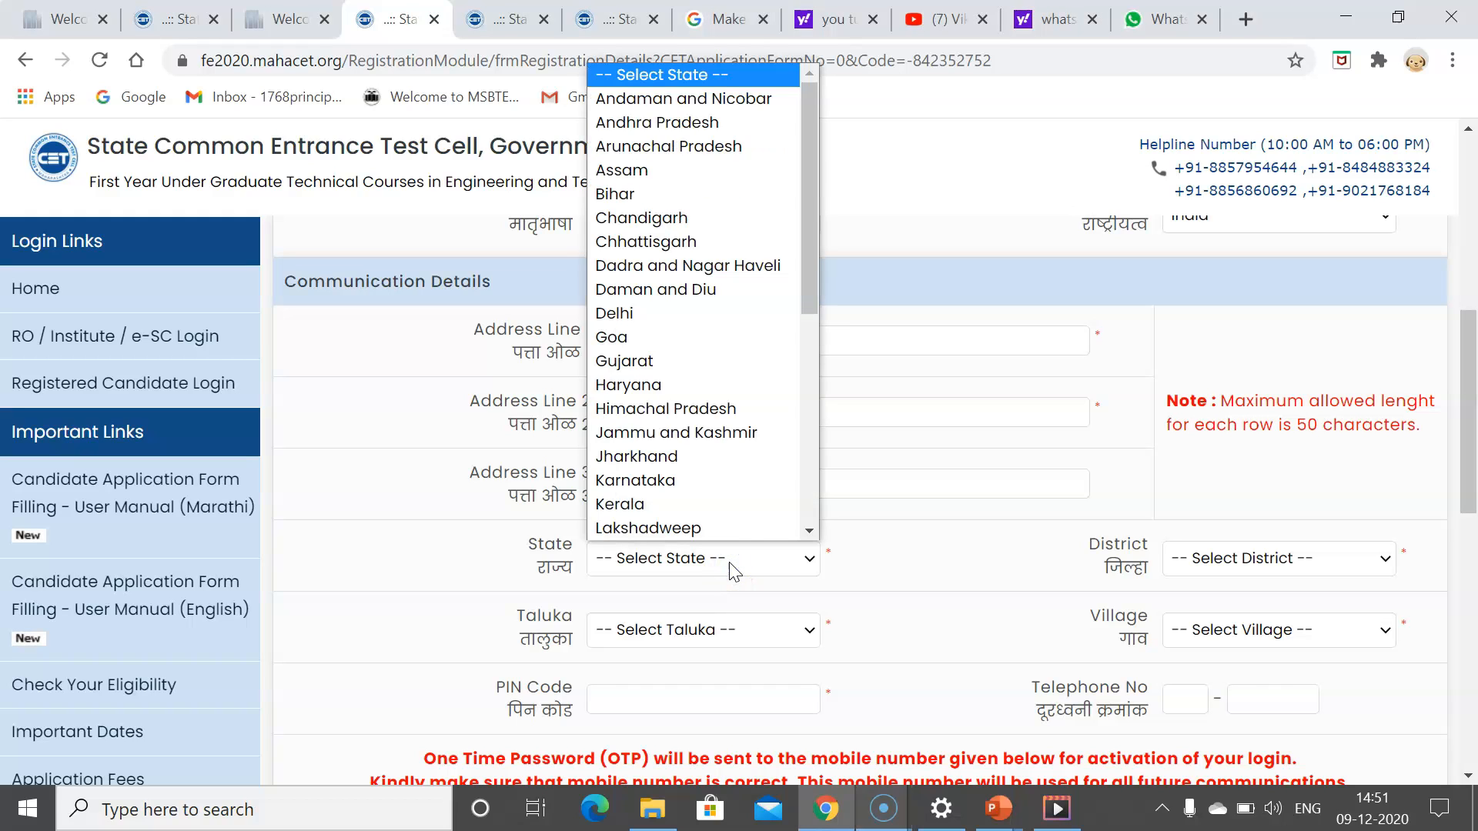
pyautogui.press('m')
pyautogui.press('m')
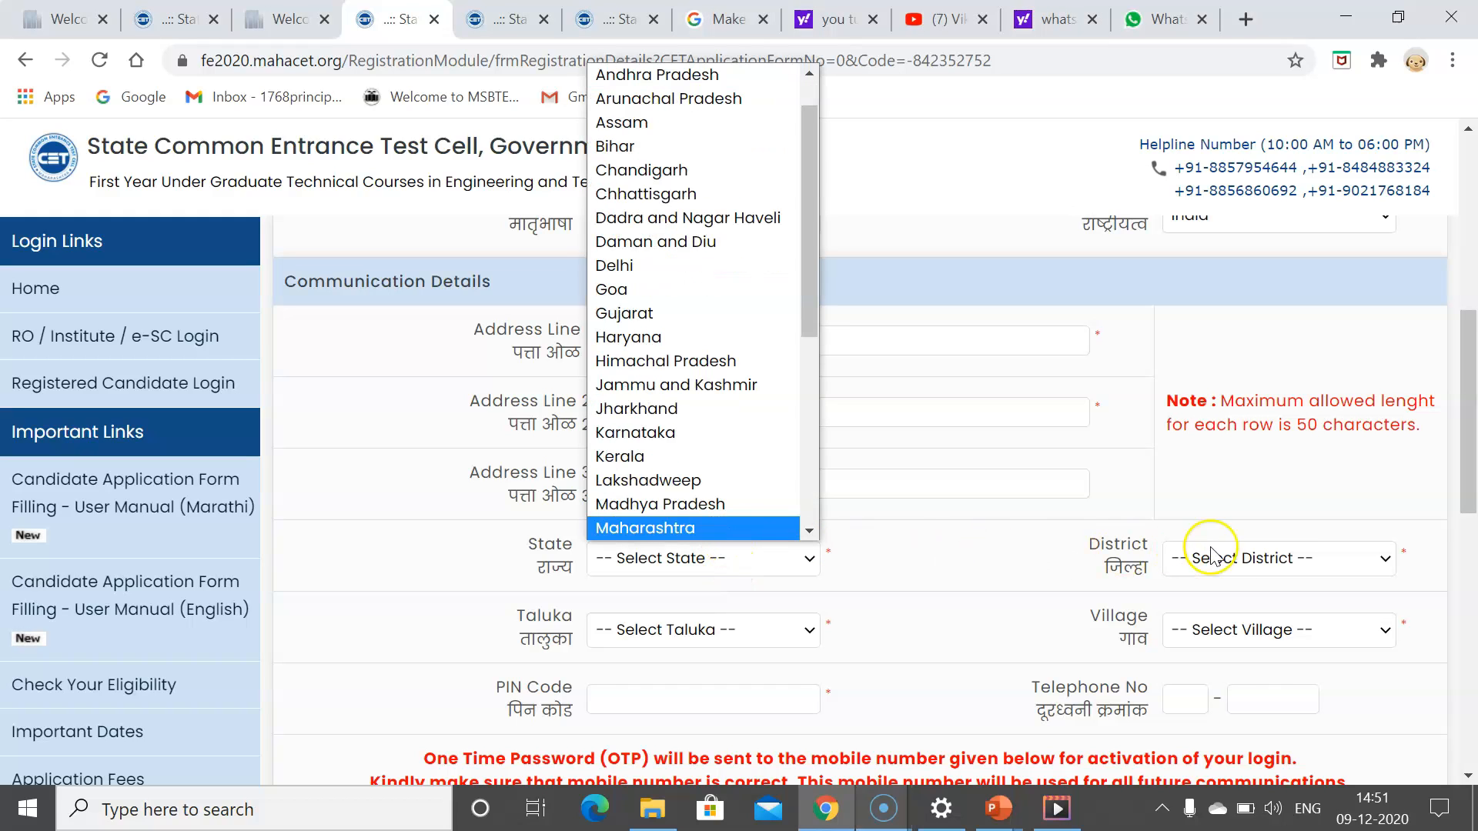
pyautogui.click(1253, 561)
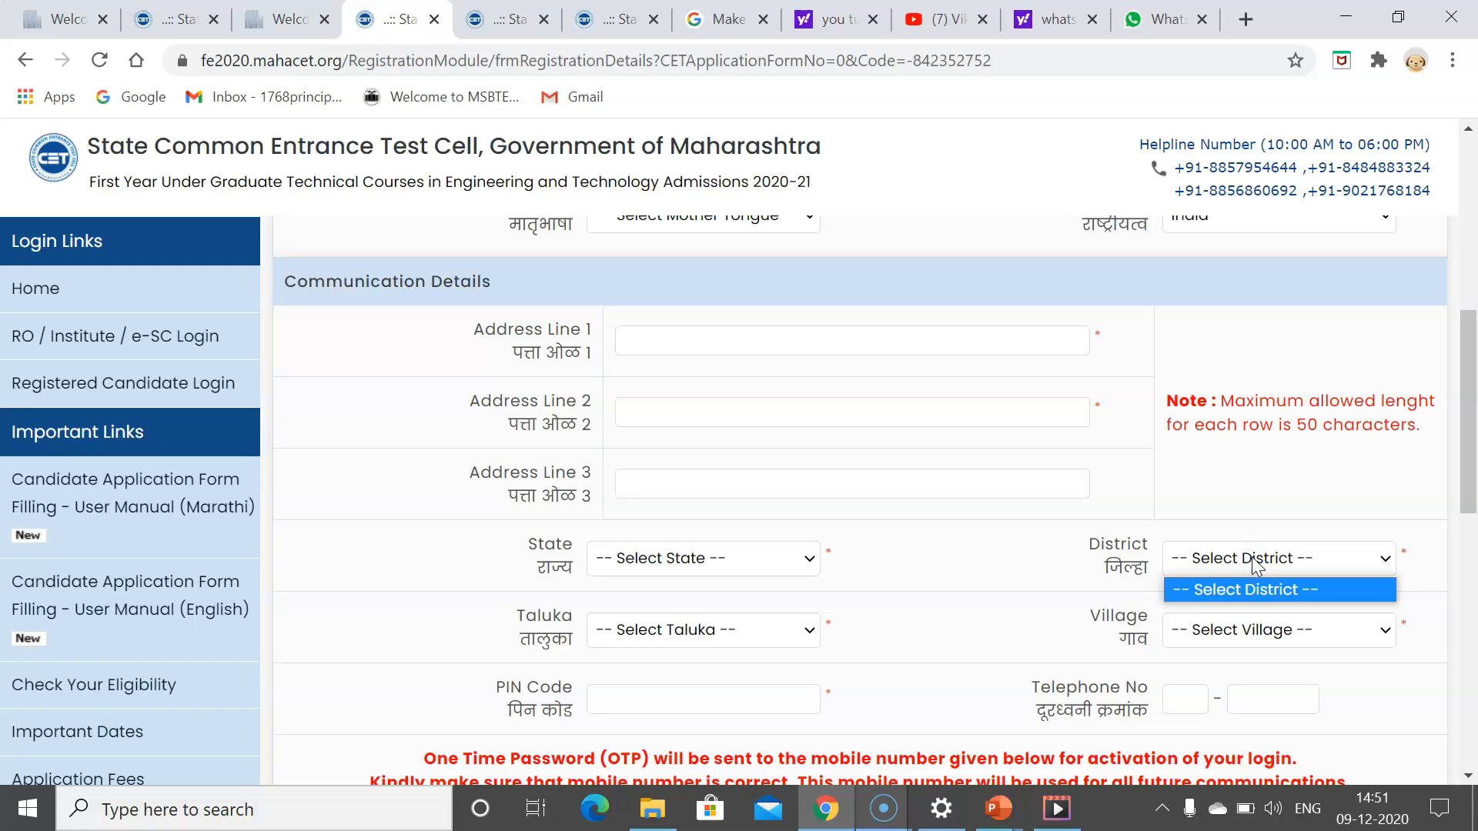
pyautogui.click(672, 637)
pyautogui.click(1191, 633)
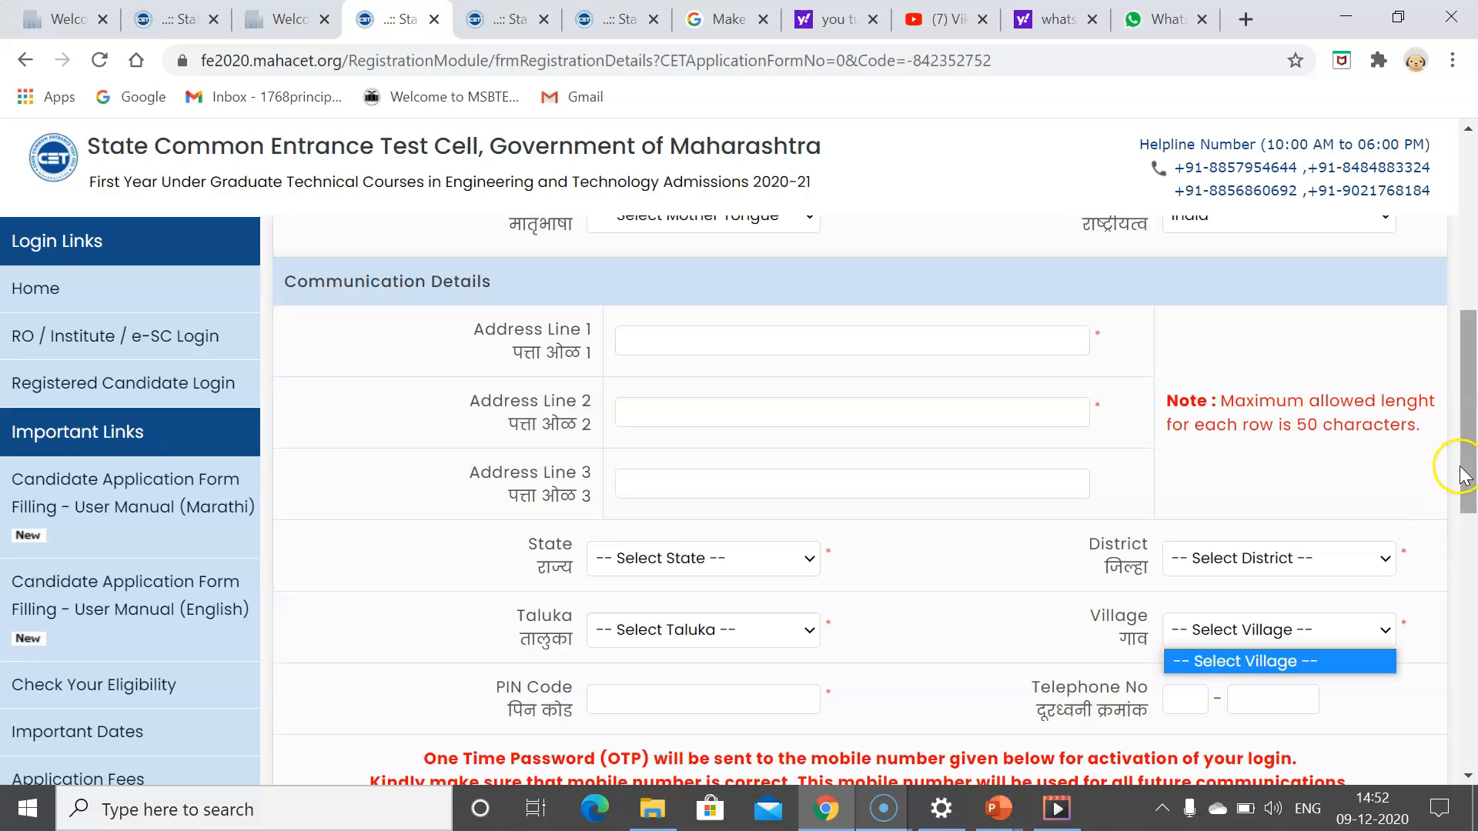
# Step: Review the mobile number and e-mail fields, the password policy and the security pin section of the registration form
pyautogui.moveTo(1466, 475); pyautogui.dragTo(1467, 571)
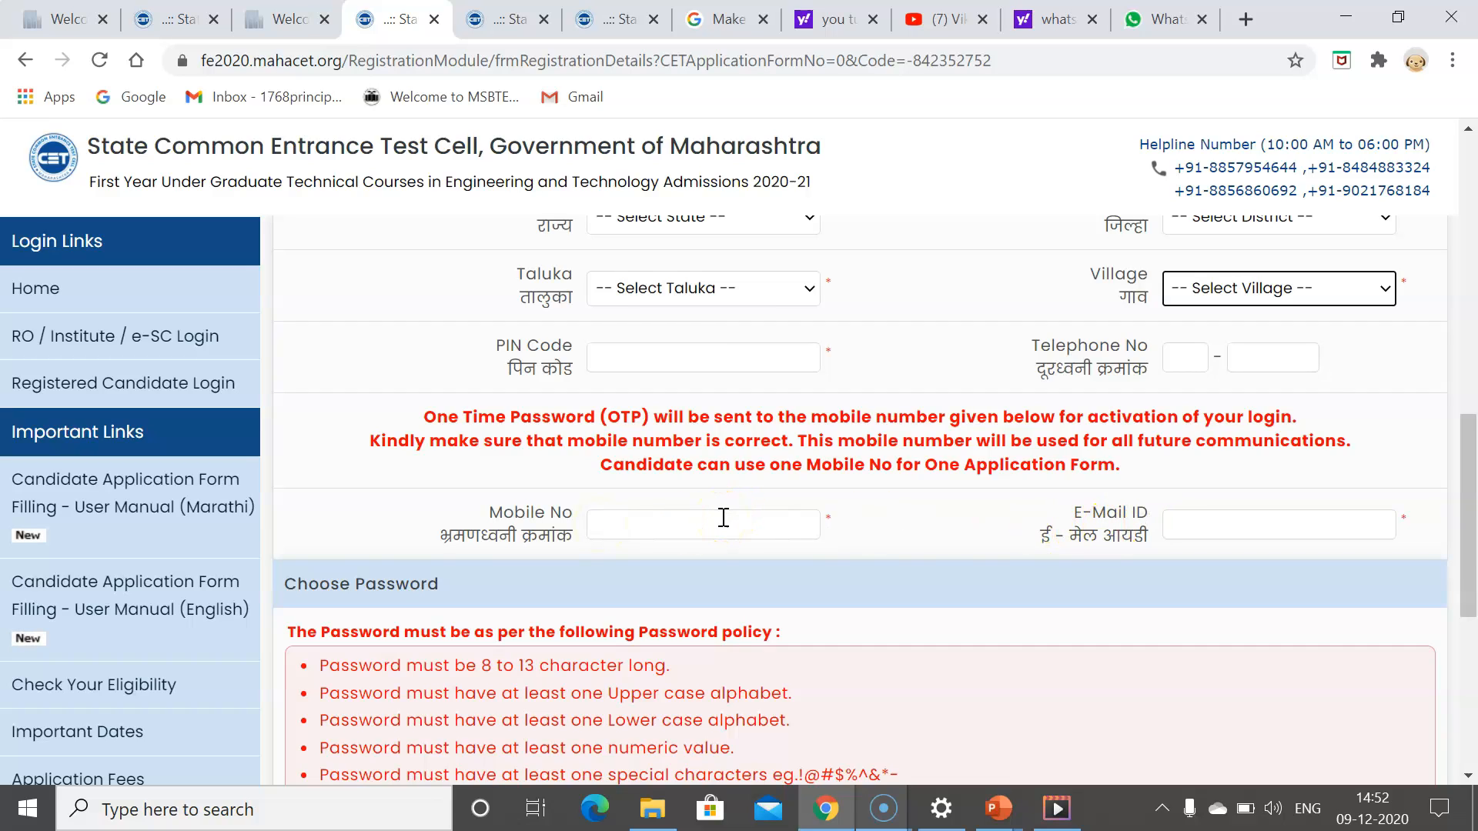
pyautogui.click(805, 528)
pyautogui.moveTo(1467, 499); pyautogui.dragTo(1471, 599)
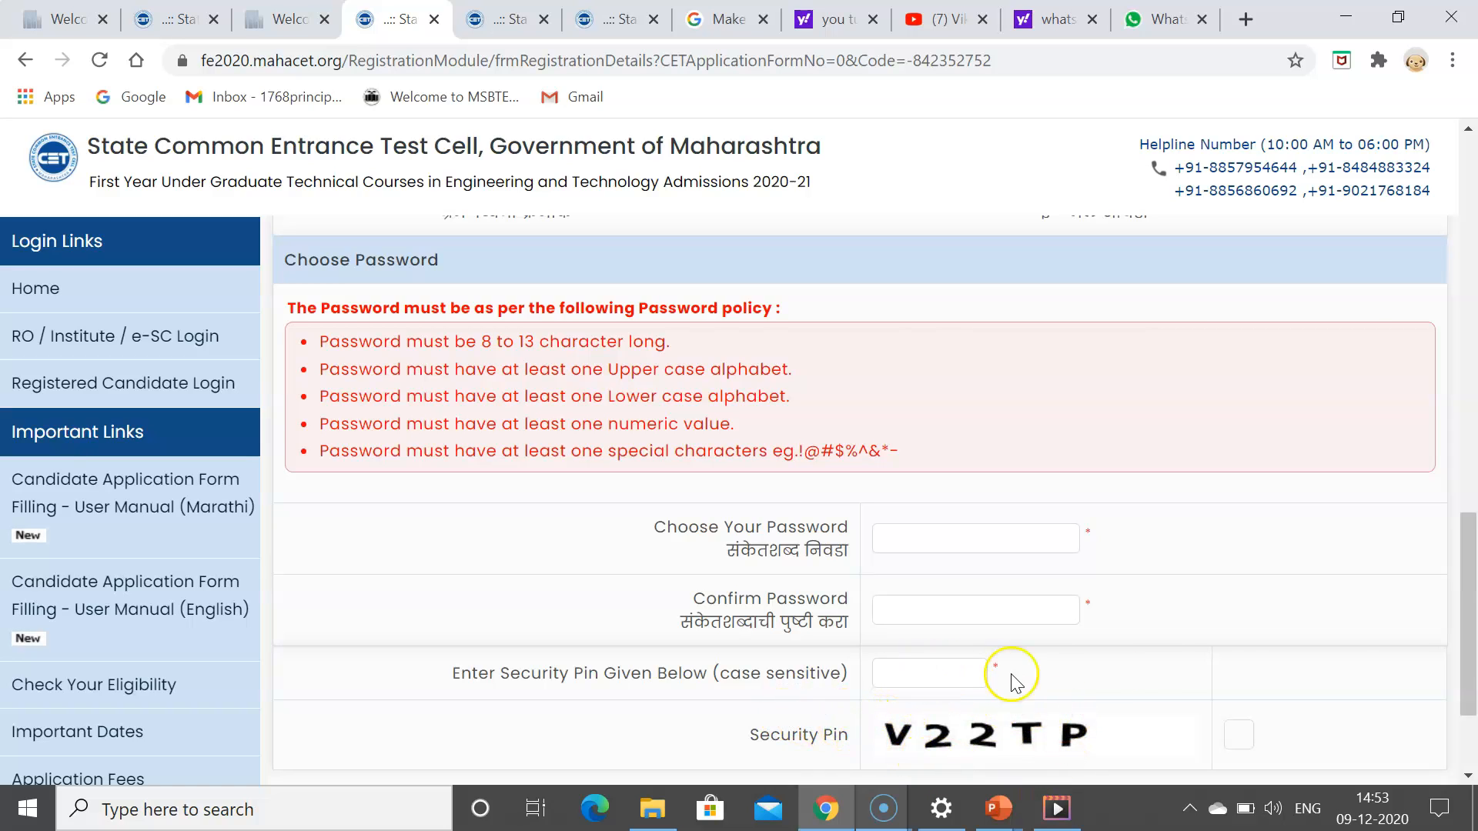
pyautogui.moveTo(1465, 614); pyautogui.dragTo(1466, 685)
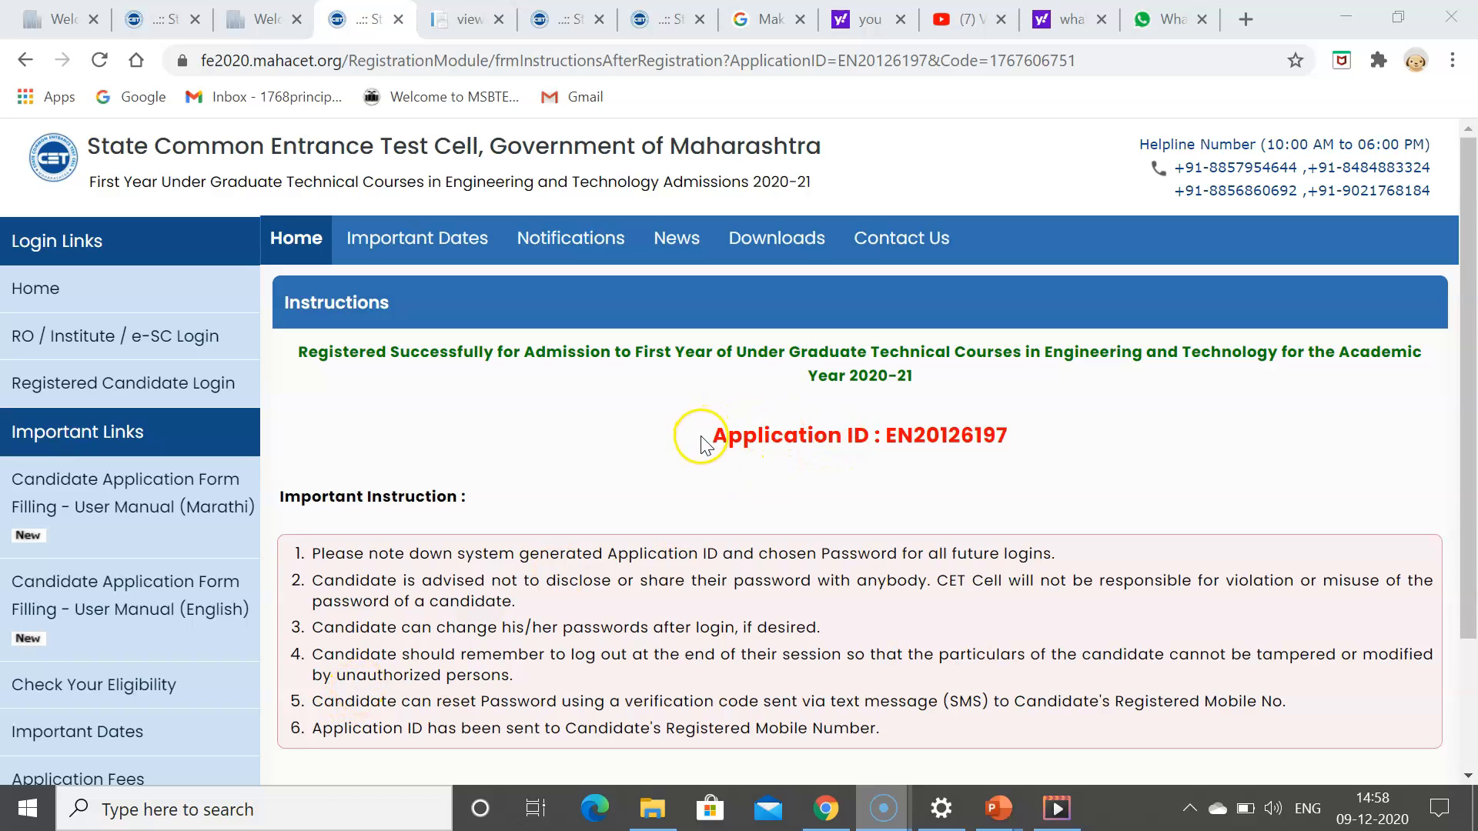
# Step: Review the post-registration instructions and open the incomplete Step 2, Fill Candidature Type Details, from the application status list
pyautogui.moveTo(1469, 385); pyautogui.dragTo(1472, 473)
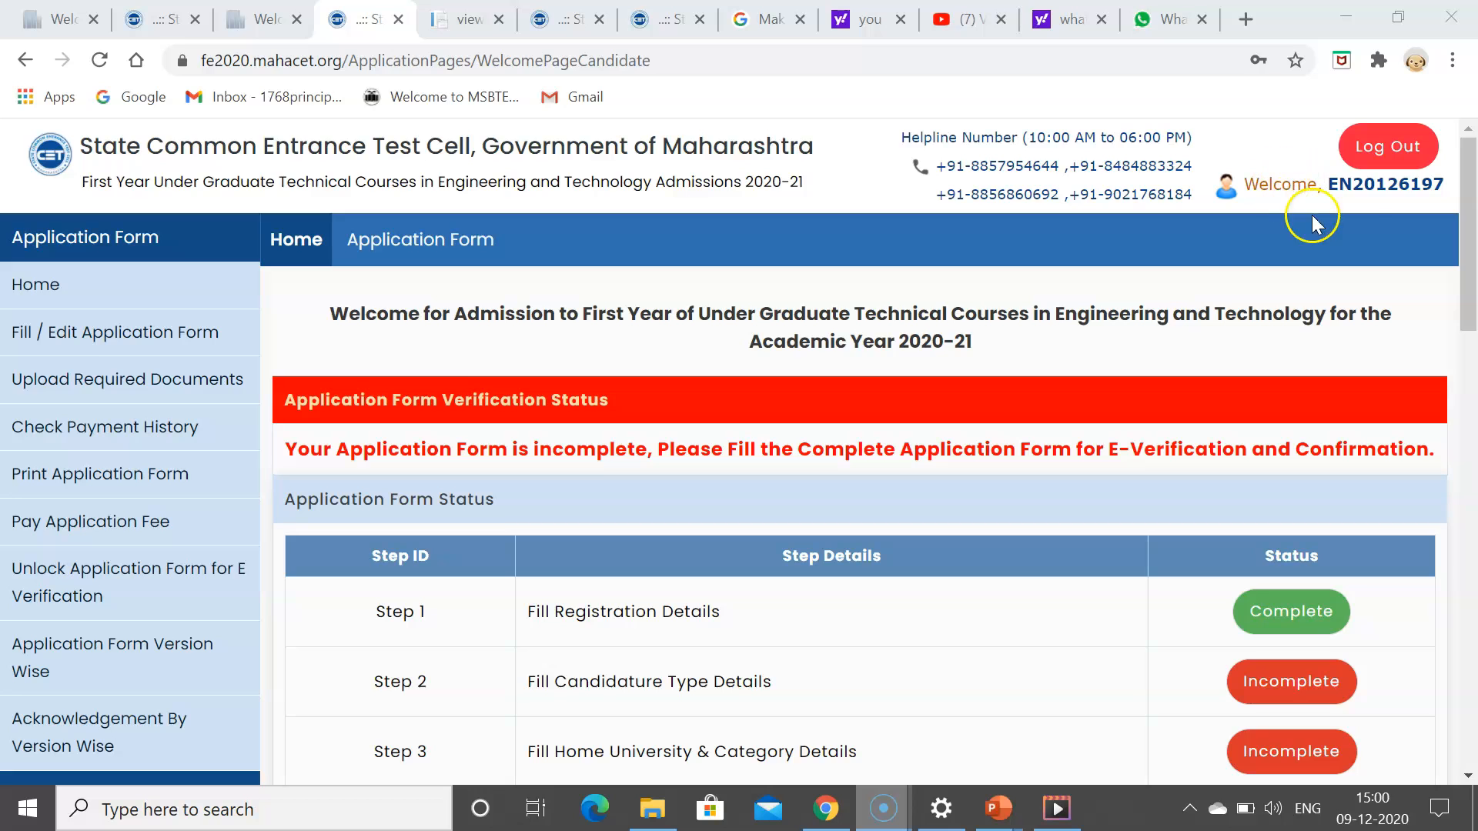
pyautogui.moveTo(1473, 239); pyautogui.dragTo(1473, 289)
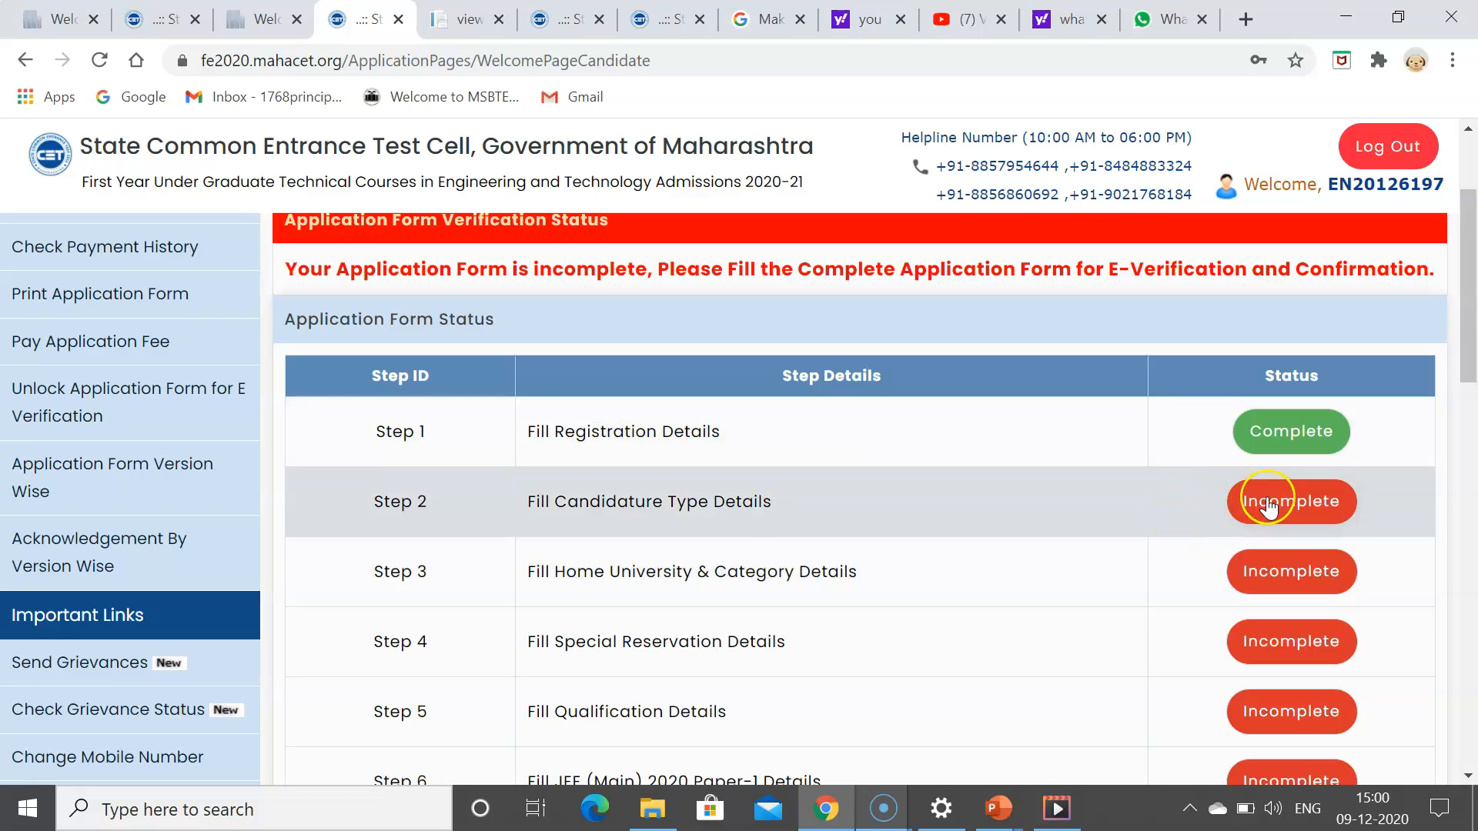
pyautogui.click(1271, 505)
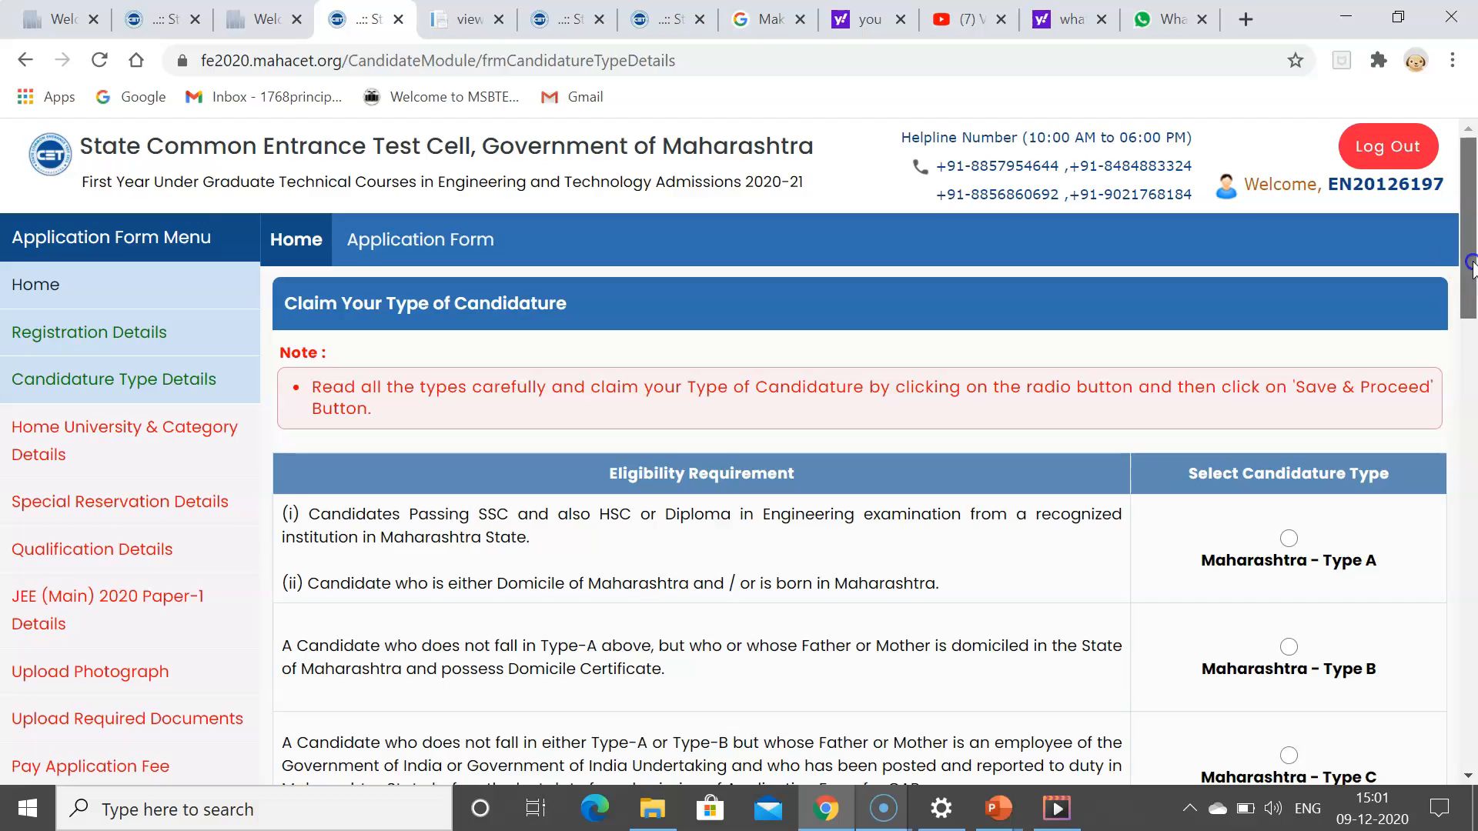
# Step: Claim Maharashtra - Type A as the candidature type and save it to proceed to the home university details
pyautogui.scroll(-1, 1472, 289)
pyautogui.moveTo(1475, 289)
pyautogui.mouseDown()
pyautogui.moveTo(1475, 402)
pyautogui.moveTo(1474, 293)
pyautogui.mouseUp()
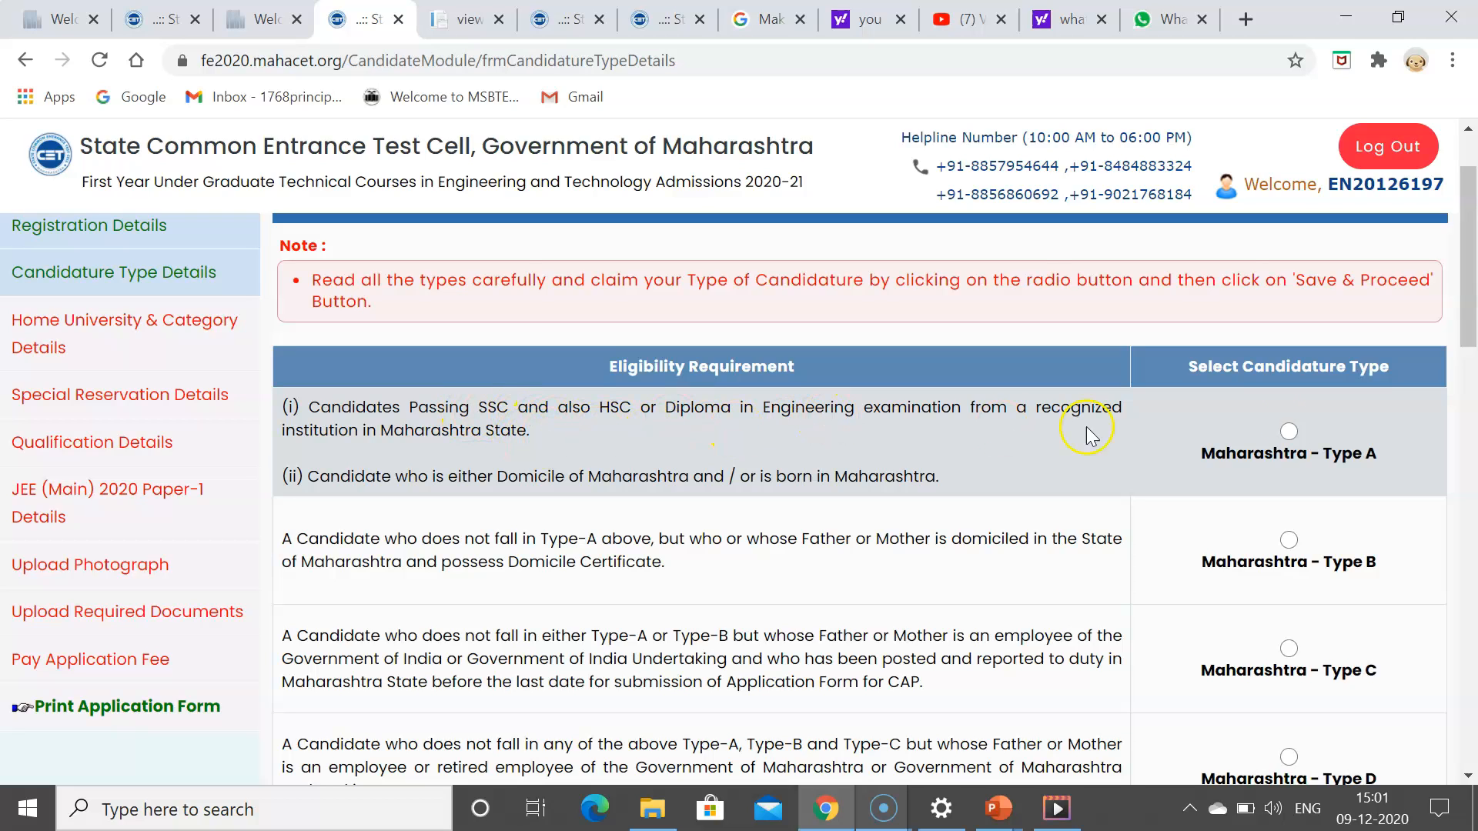
pyautogui.click(1287, 430)
pyautogui.moveTo(1472, 321); pyautogui.dragTo(1472, 747)
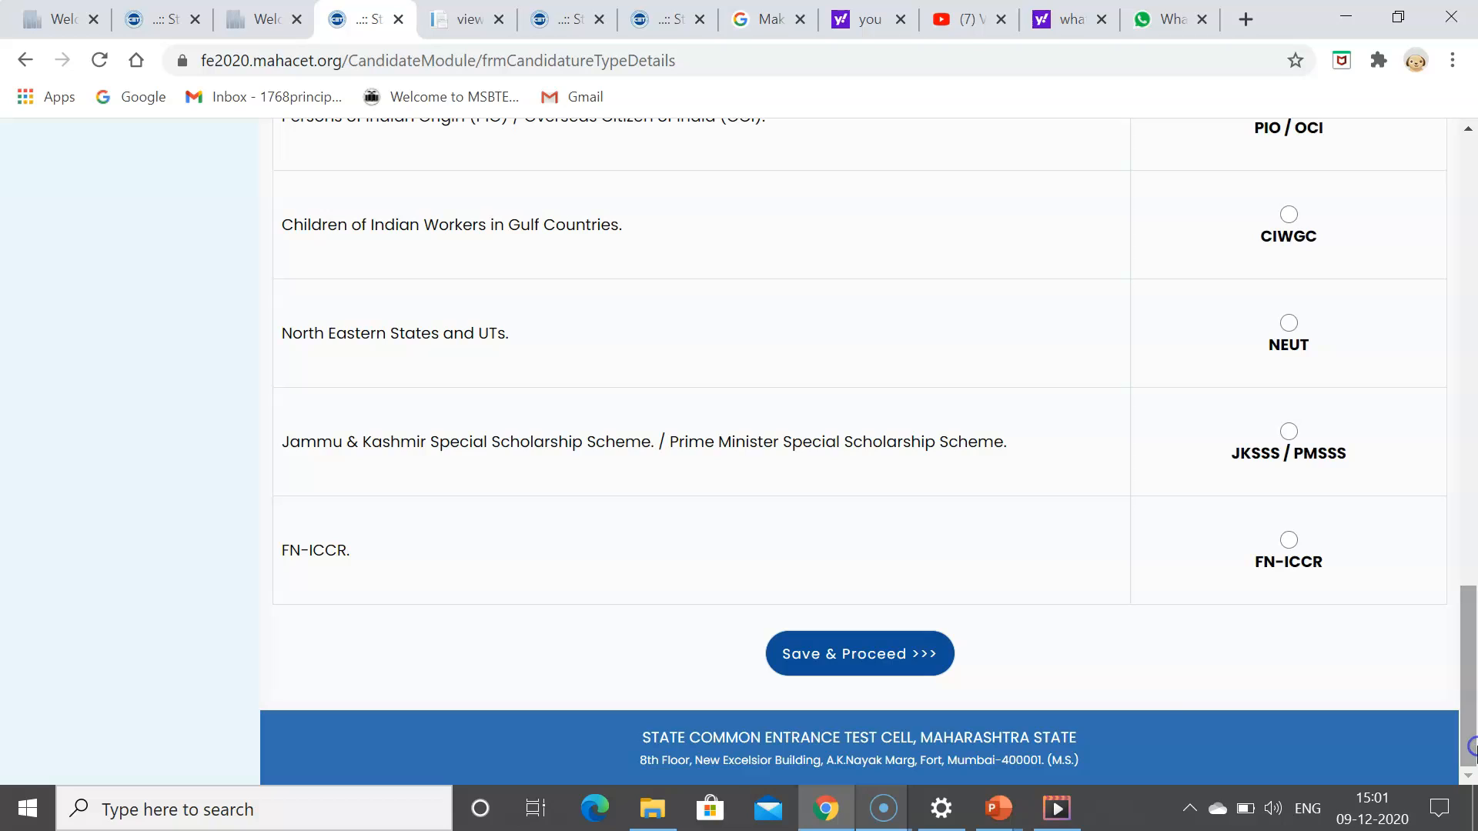
pyautogui.click(890, 658)
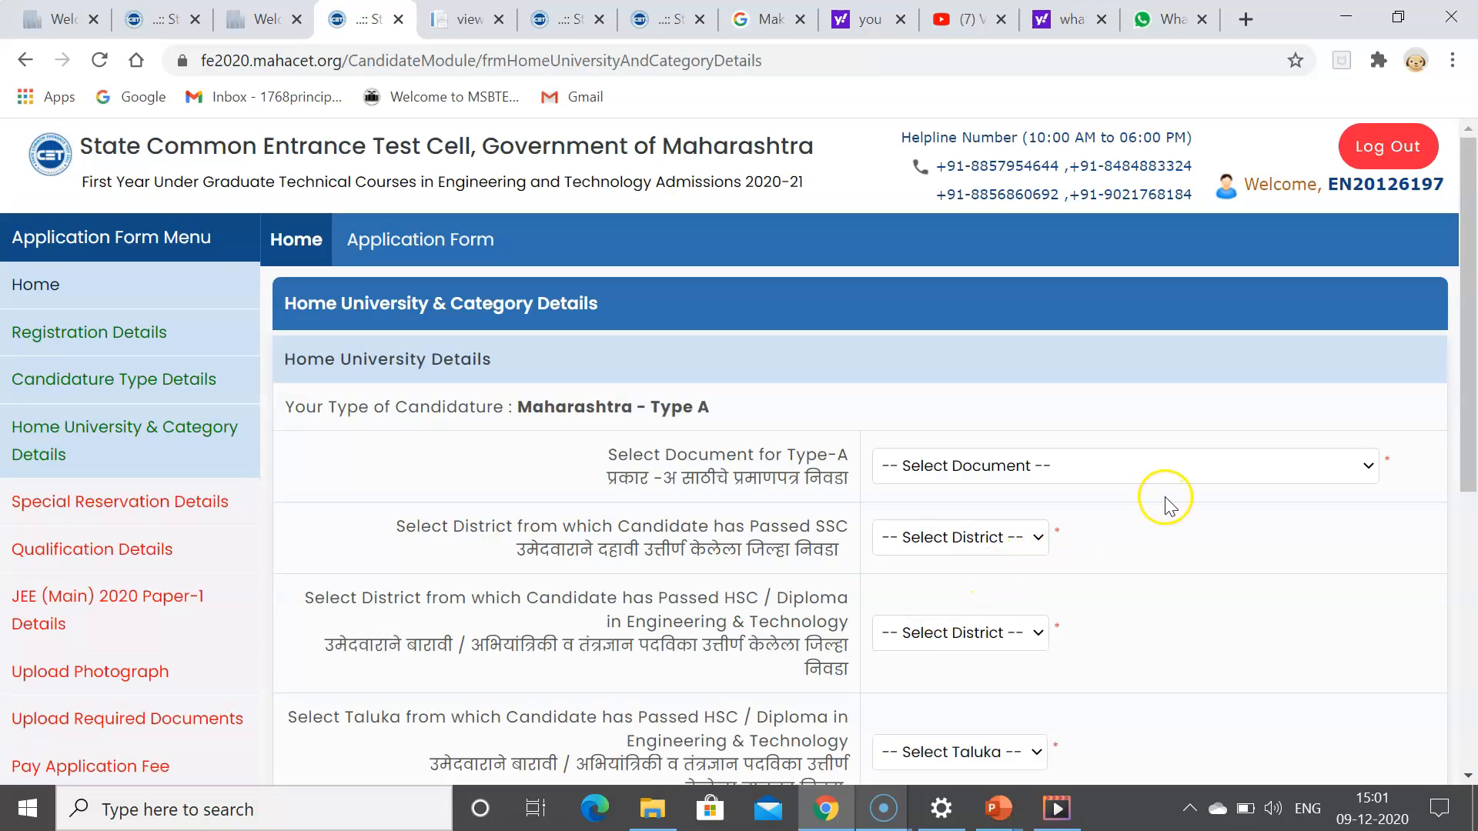
# Step: Choose School Leaving Certificate as the document for Type-A in the home university details
pyautogui.moveTo(1475, 376); pyautogui.dragTo(1475, 370)
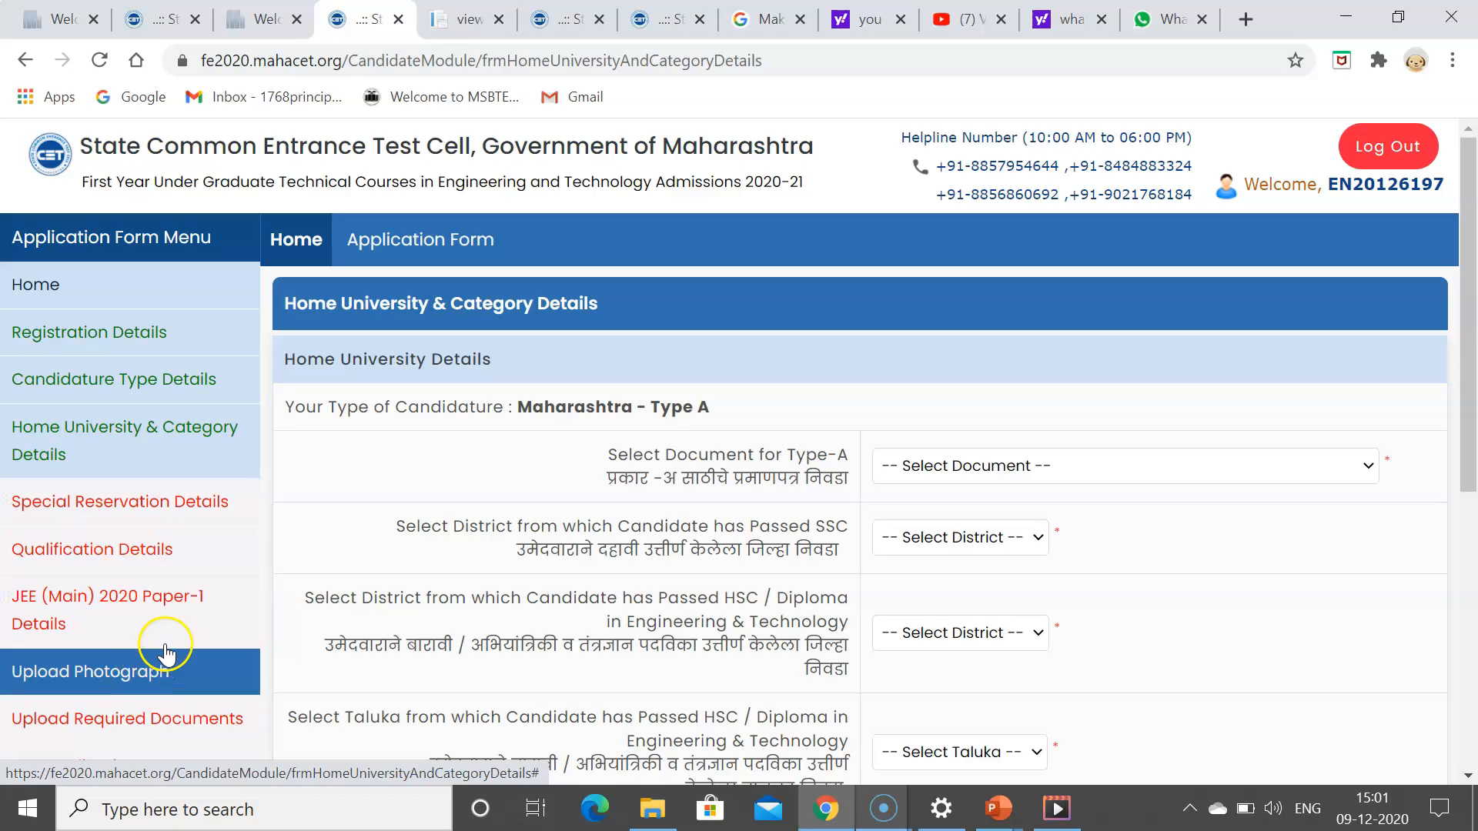
pyautogui.click(1024, 466)
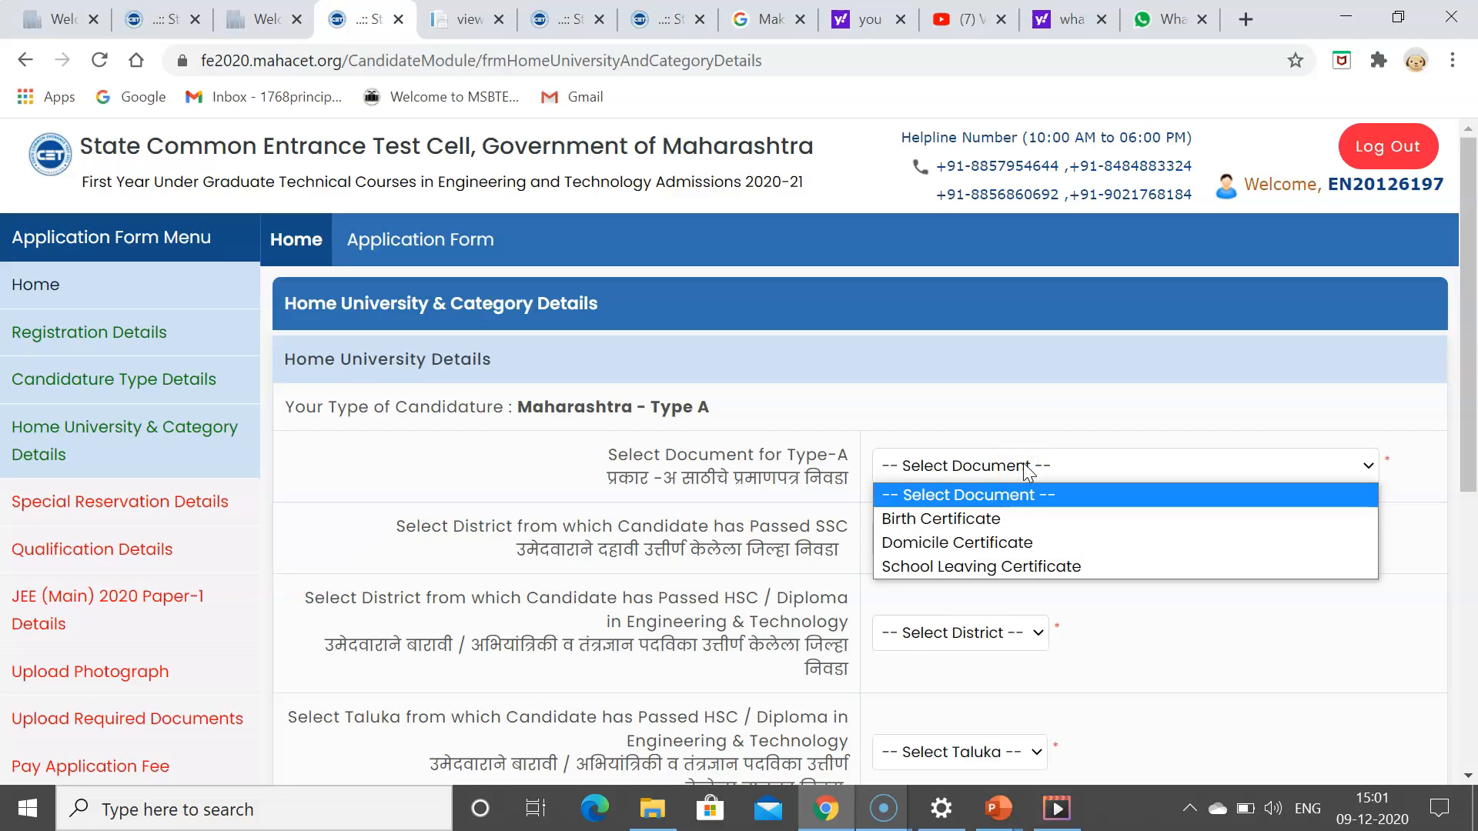
pyautogui.click(1003, 572)
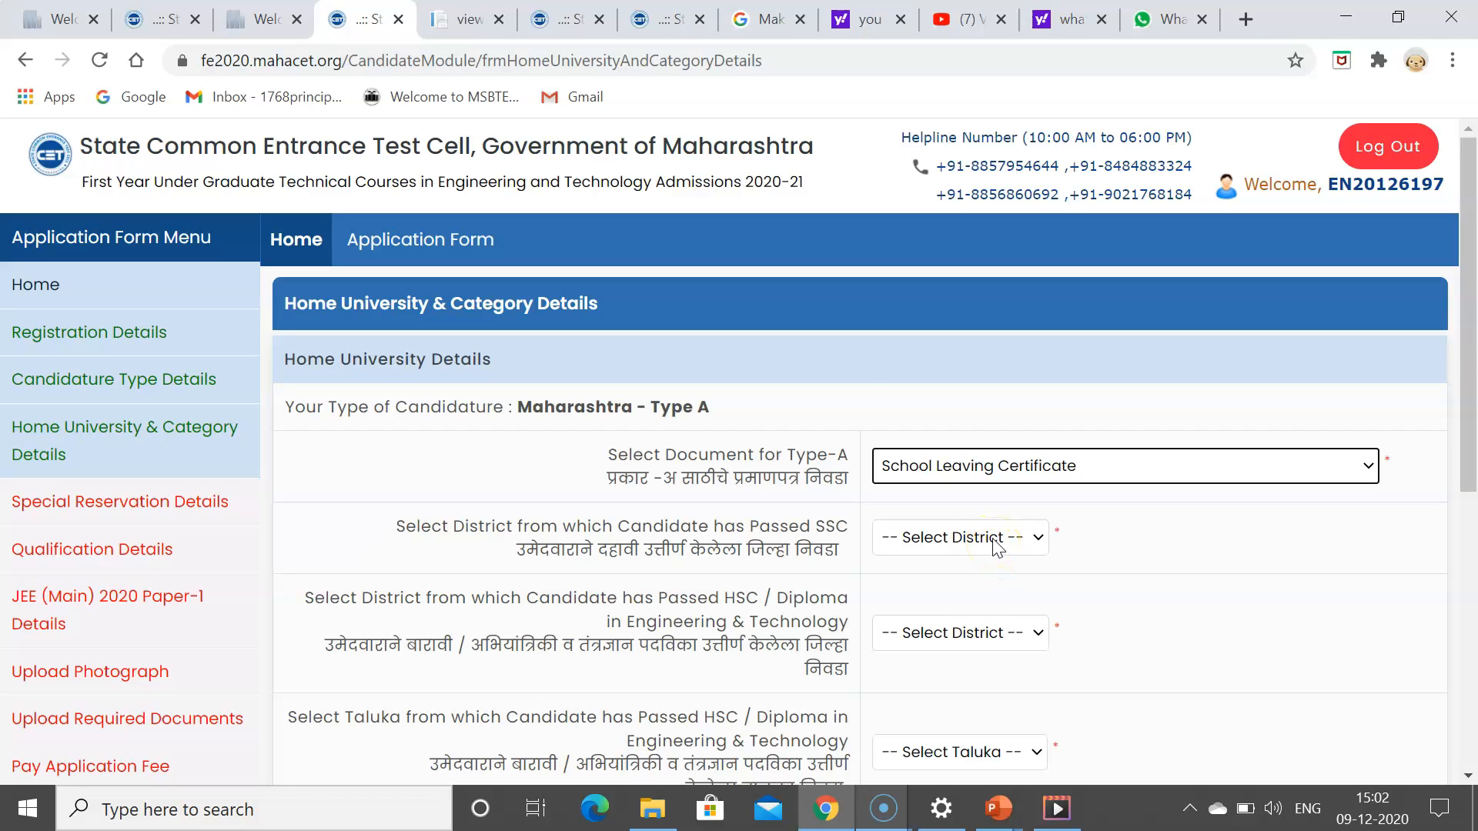
# Step: Check the options for the SSC district, HSC/Diploma district and HSC/Diploma taluka in the home university details
pyautogui.click(994, 539)
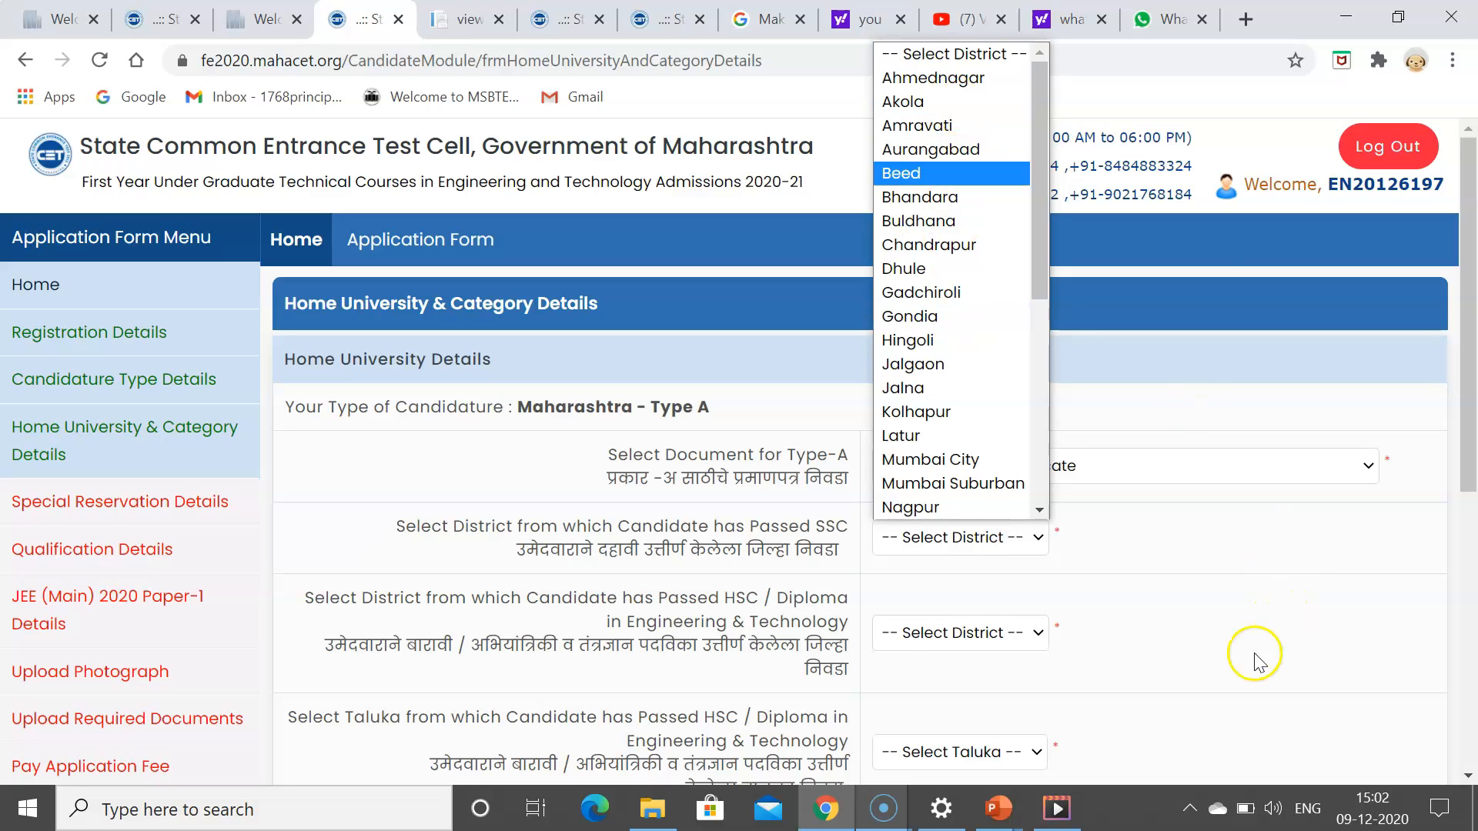
pyautogui.click(1225, 631)
pyautogui.click(1007, 642)
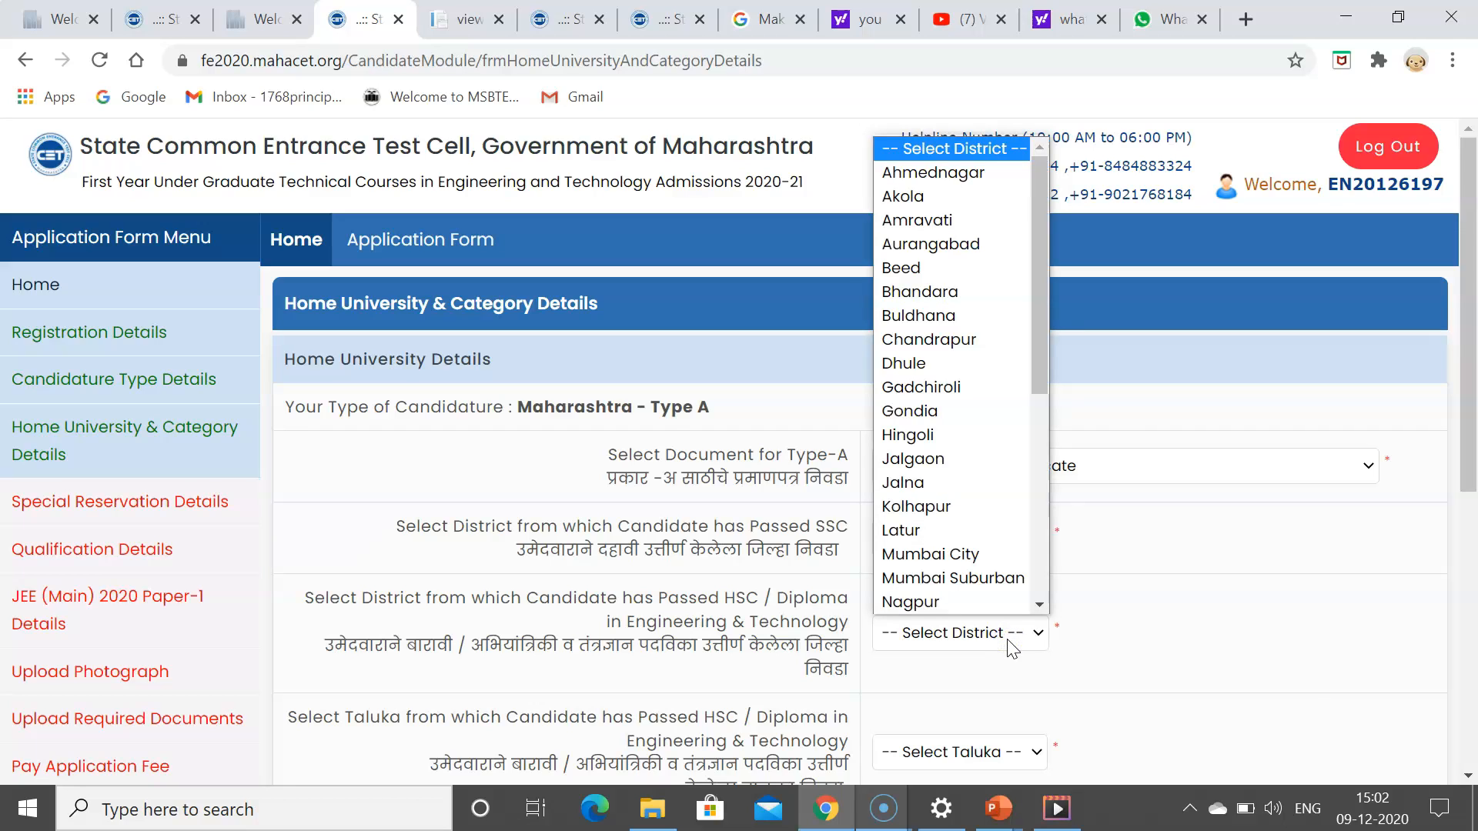
pyautogui.click(1166, 633)
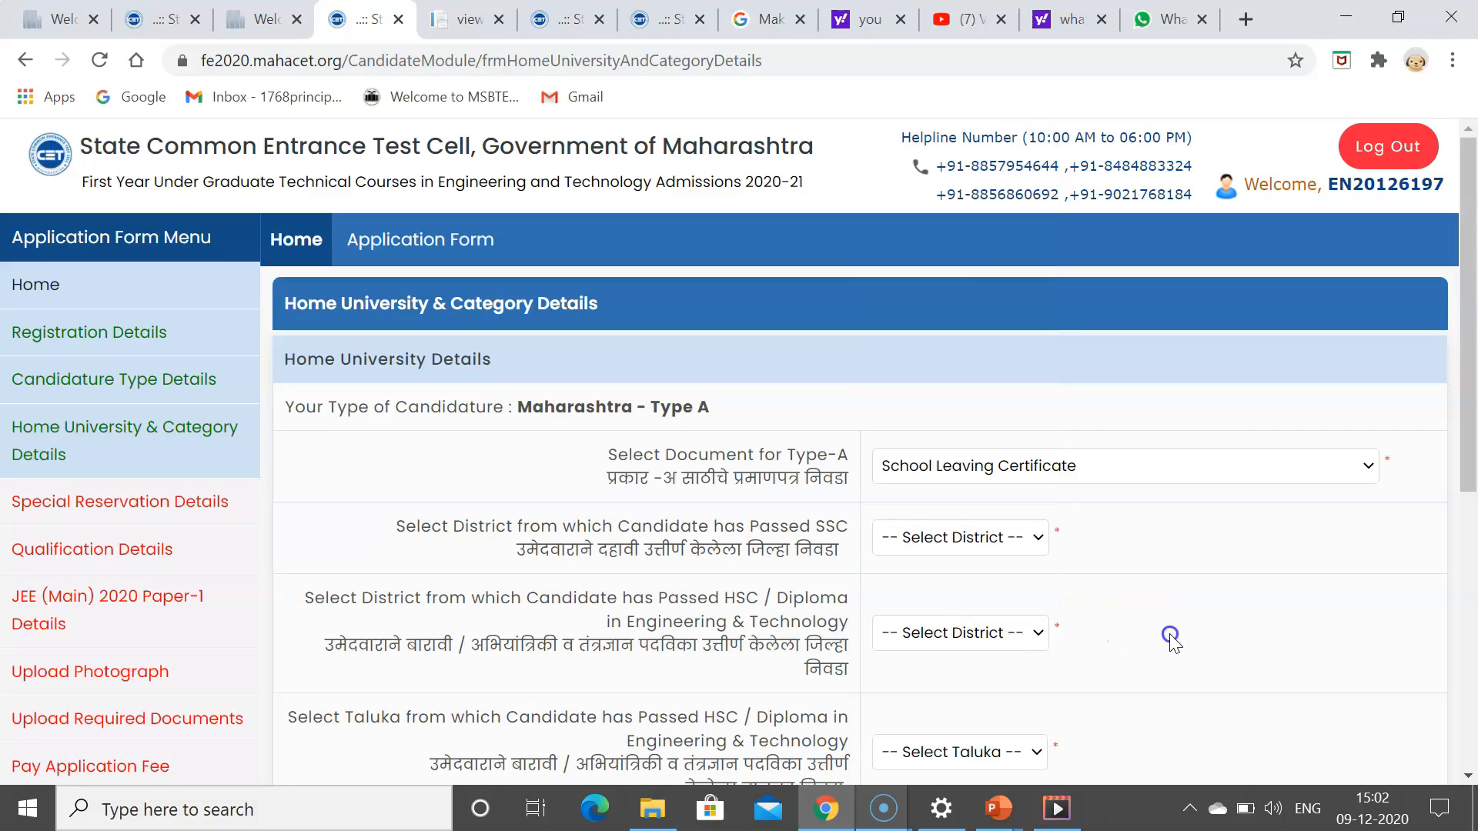
pyautogui.moveTo(1468, 477); pyautogui.dragTo(1469, 562)
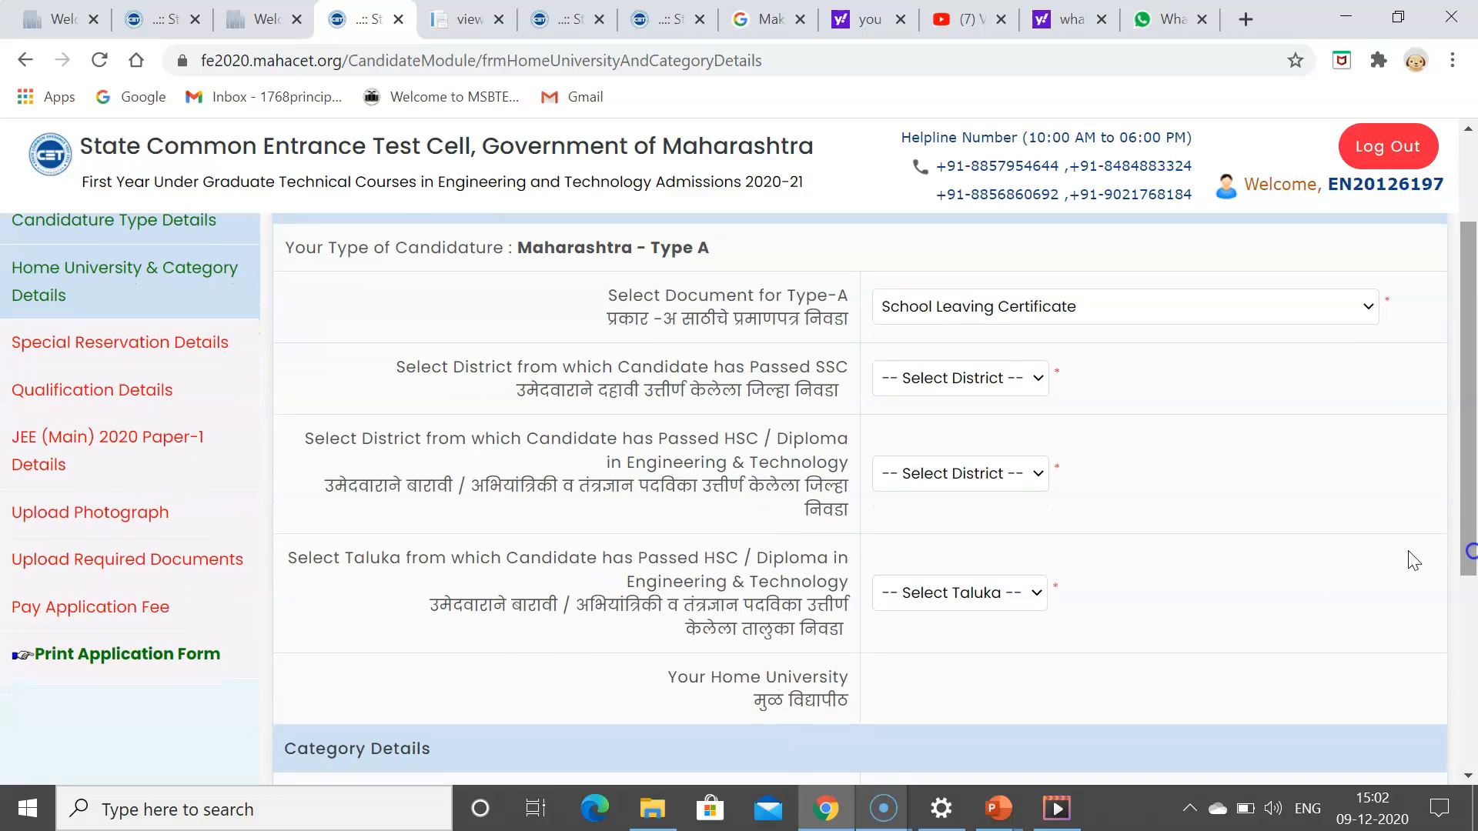
pyautogui.click(977, 608)
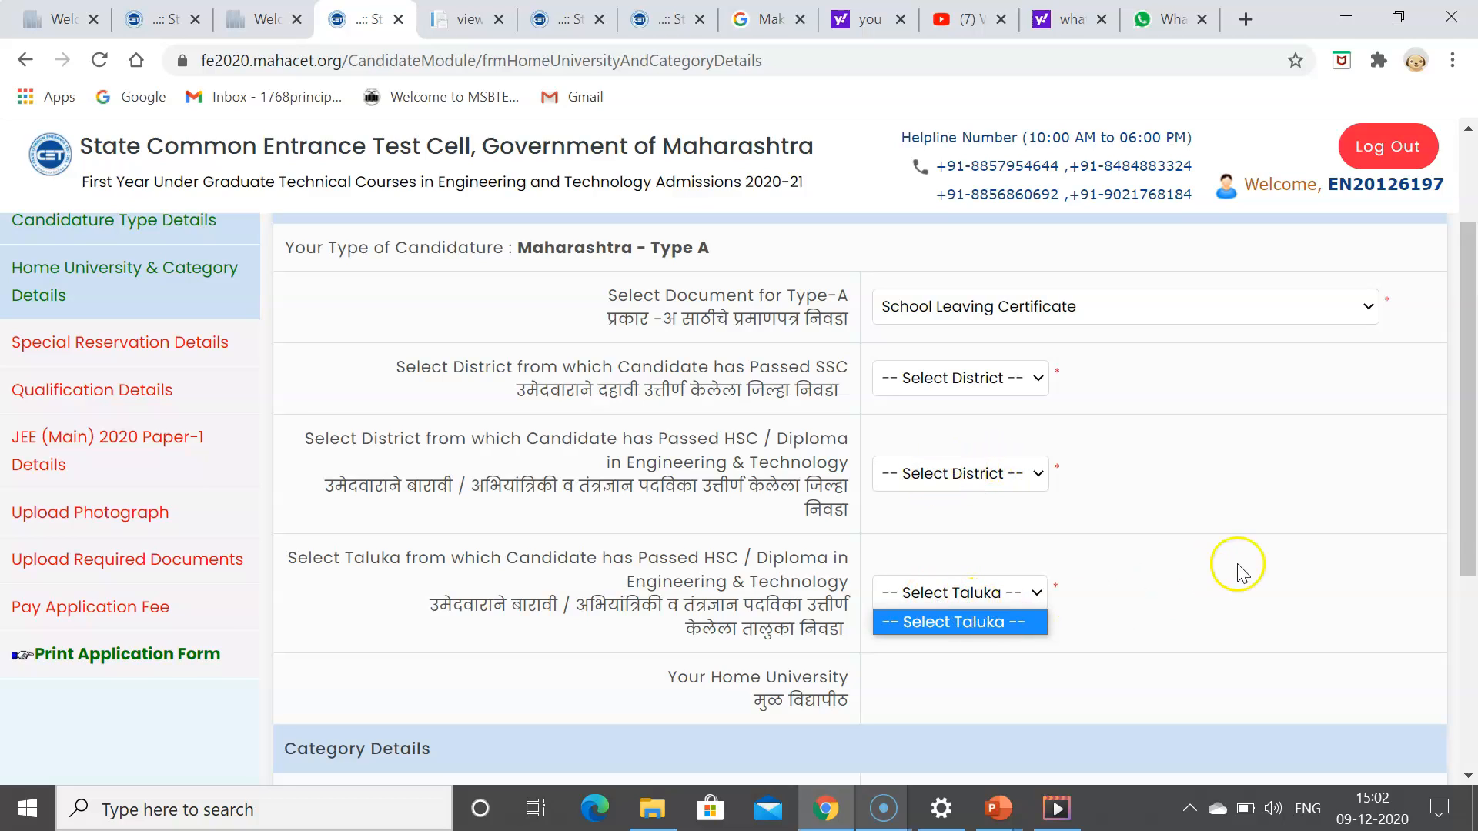
pyautogui.moveTo(1463, 531); pyautogui.dragTo(1465, 647)
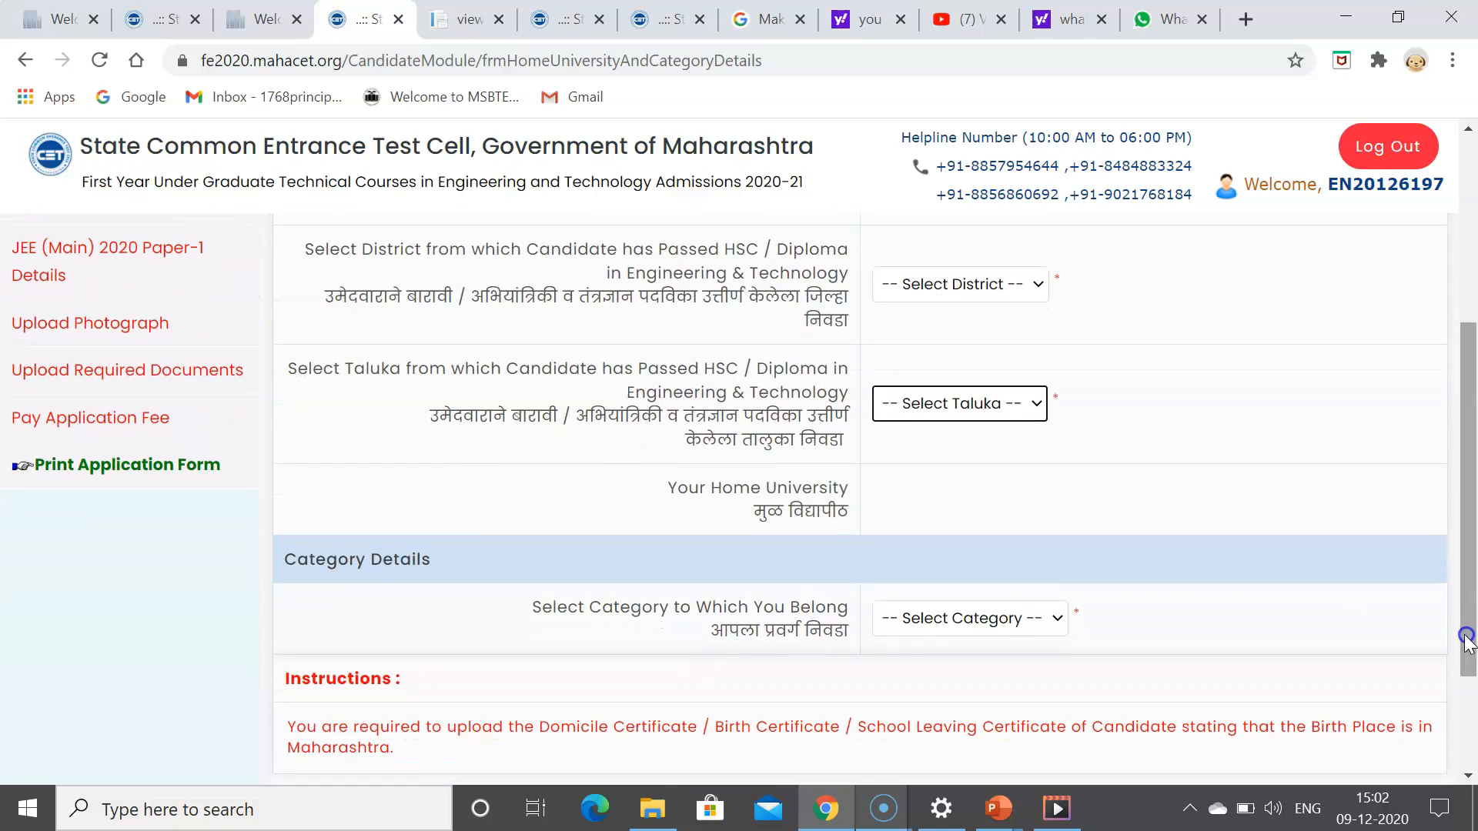
# Step: Set the category to Open in the category details and look over the EWS and caste name fields
pyautogui.click(1027, 618)
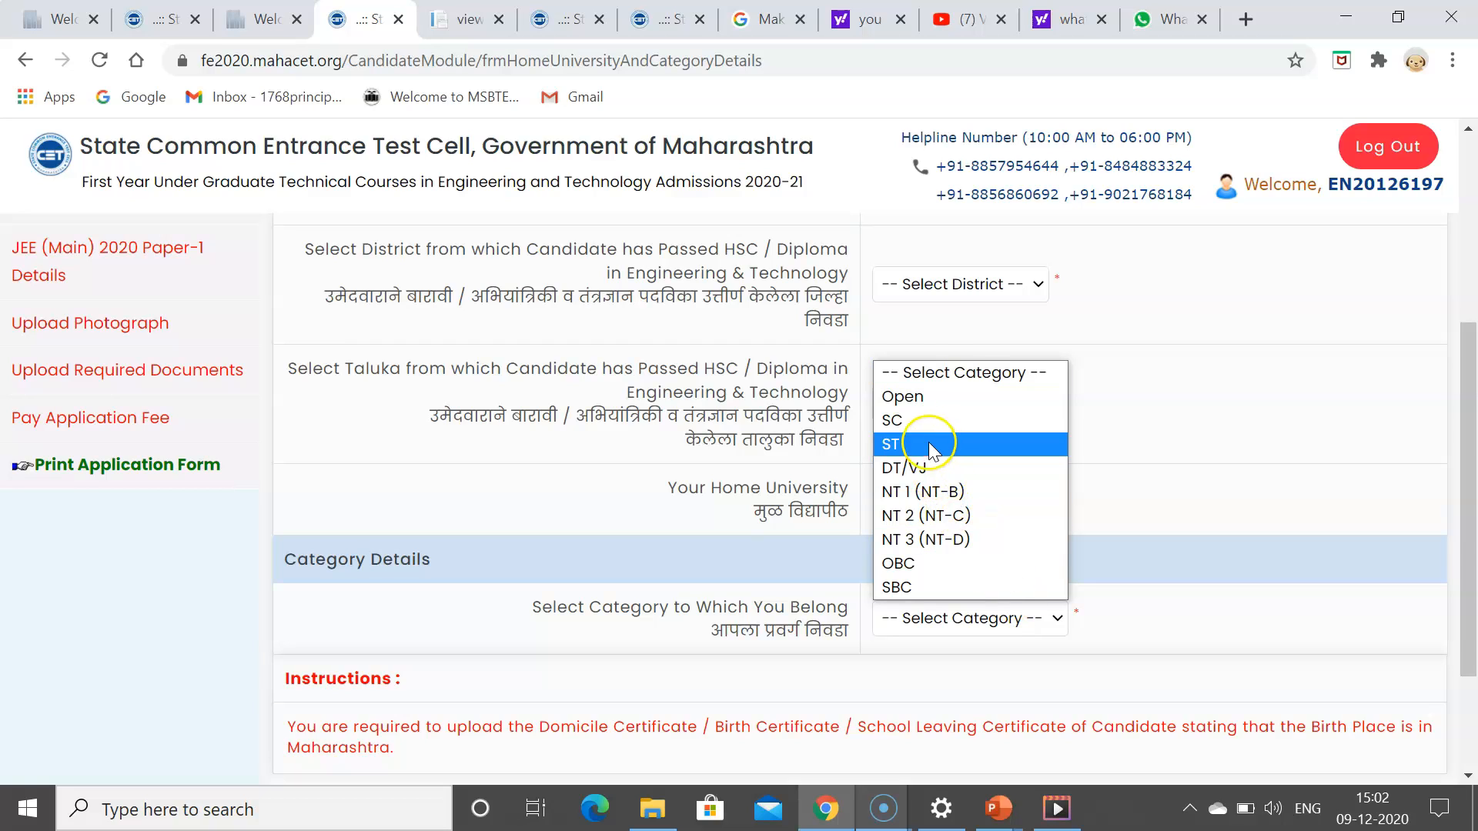
pyautogui.click(922, 401)
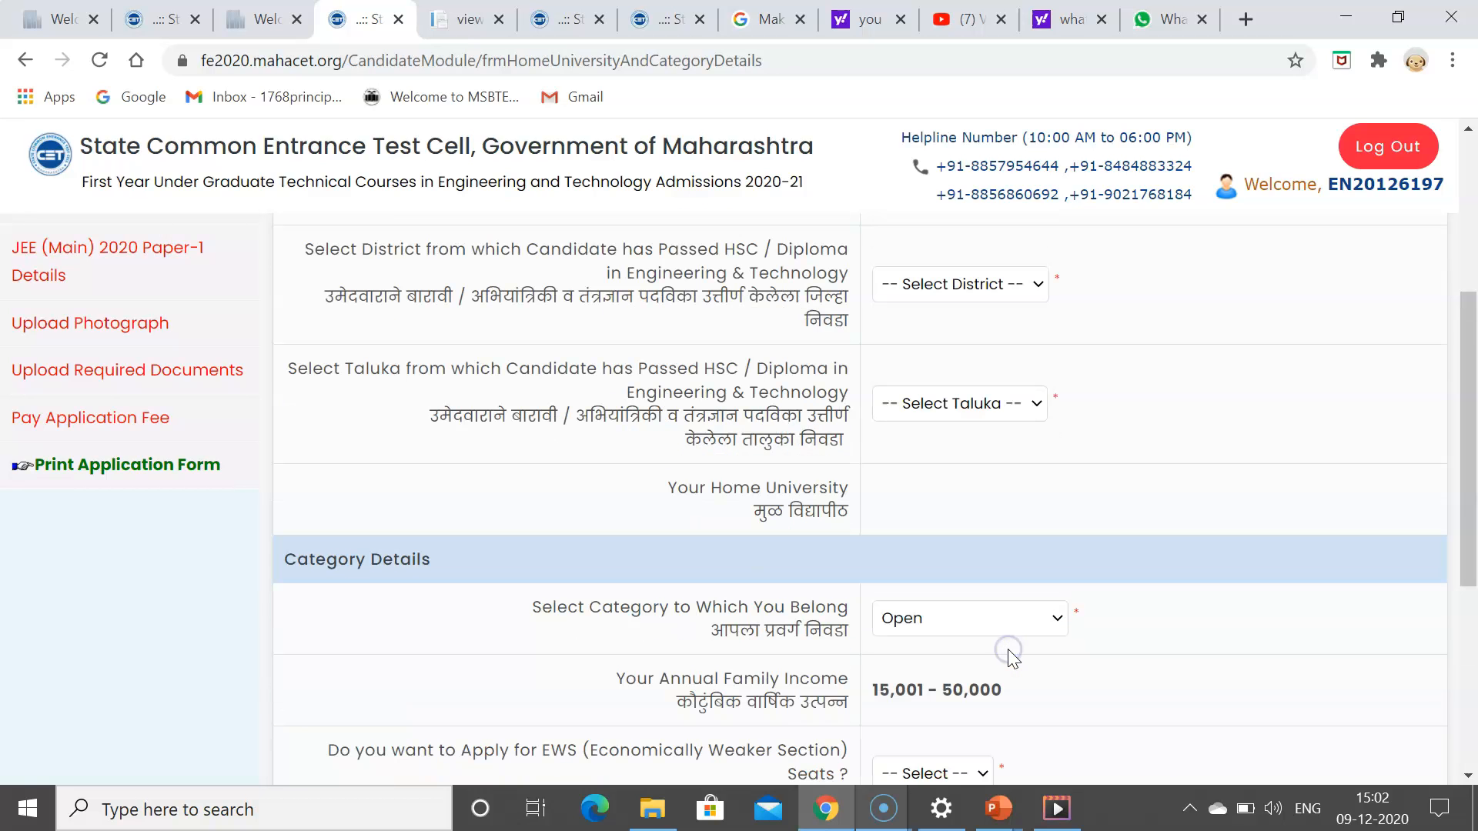
pyautogui.moveTo(1468, 485); pyautogui.dragTo(1468, 566)
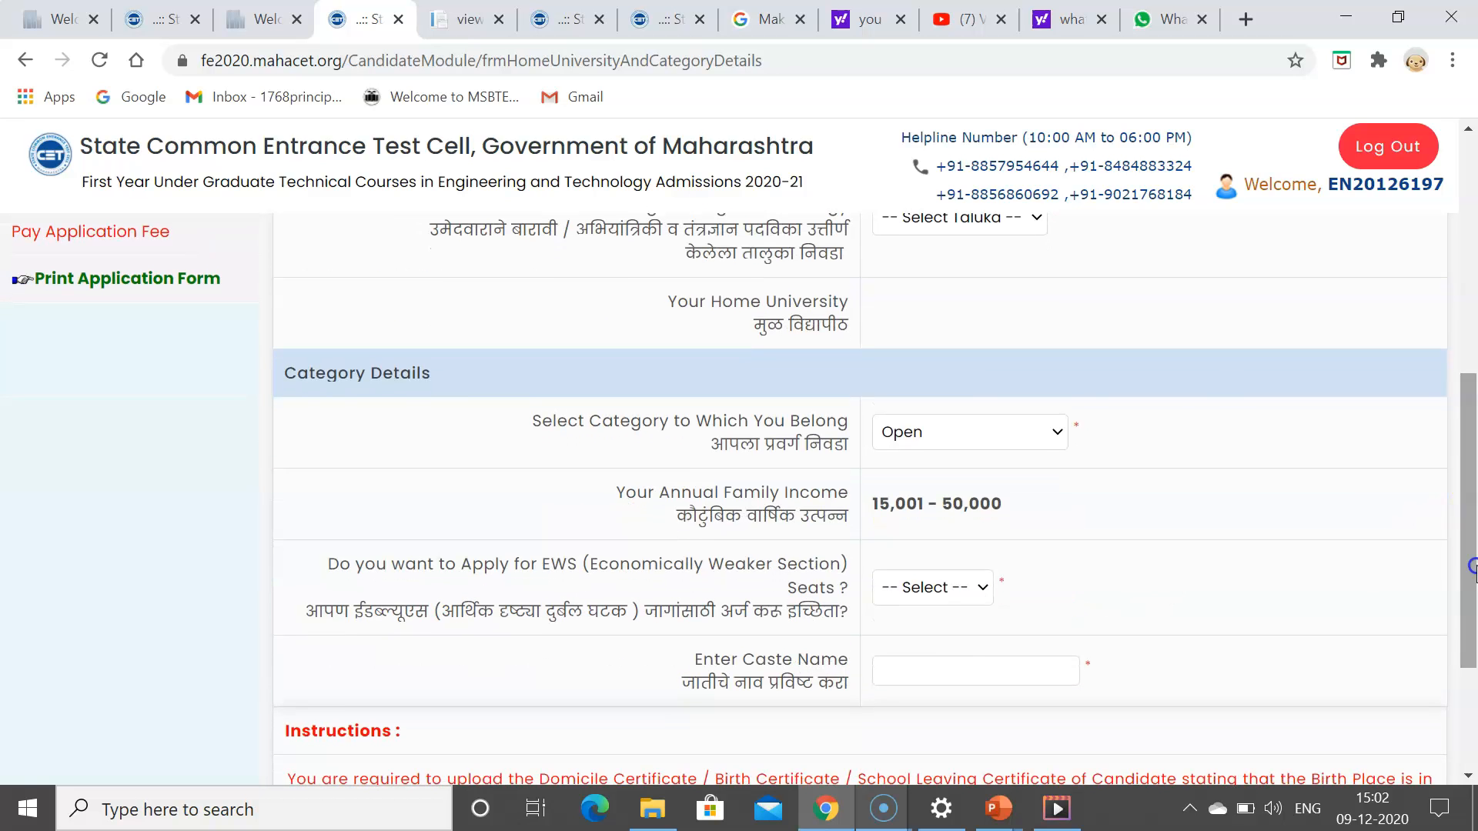
# Step: Set the category to OBC and check the options for caste, caste validity certificate status and non-creamy layer certificate status
pyautogui.click(1020, 433)
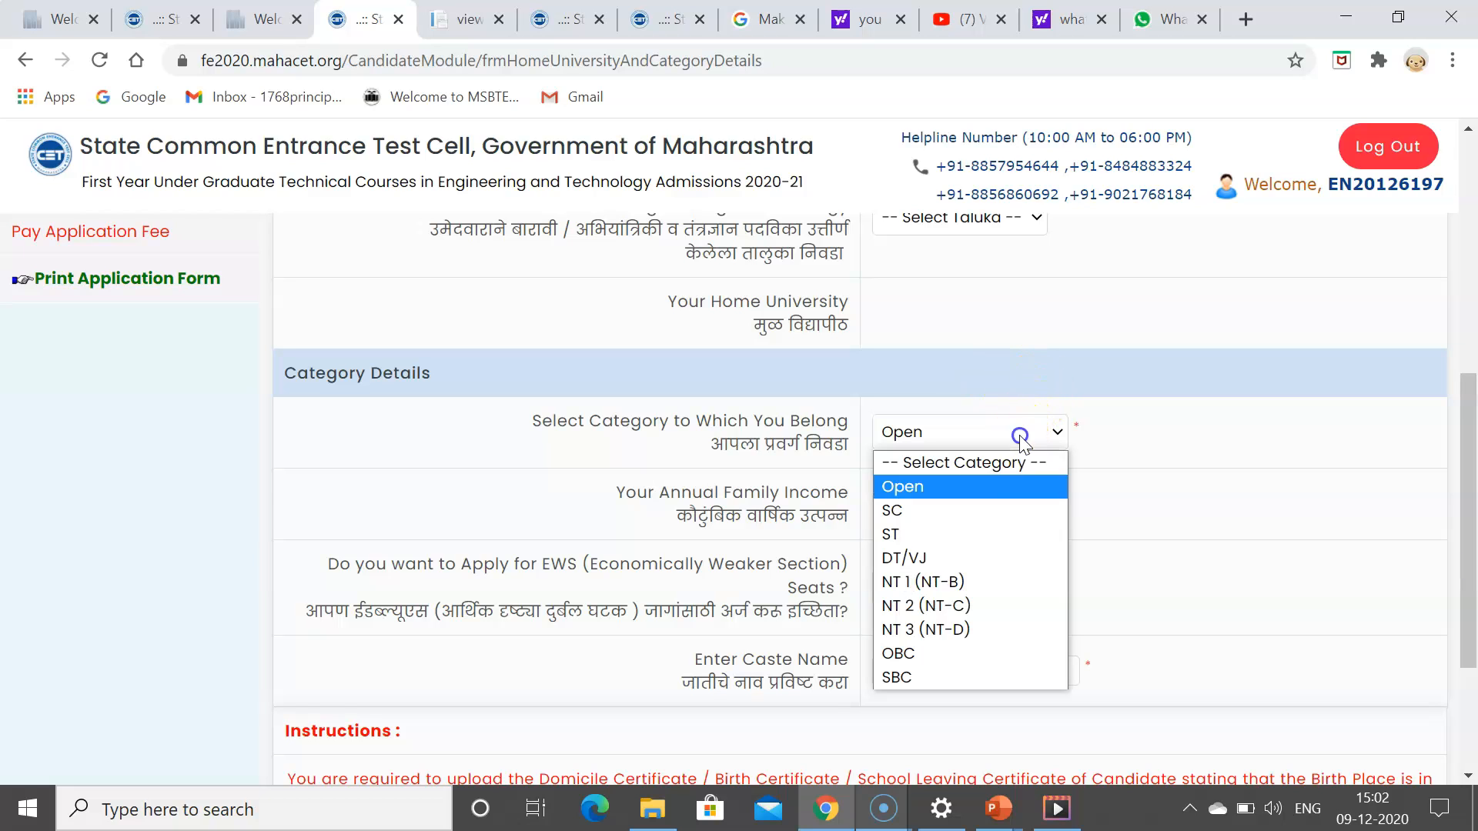
pyautogui.click(963, 653)
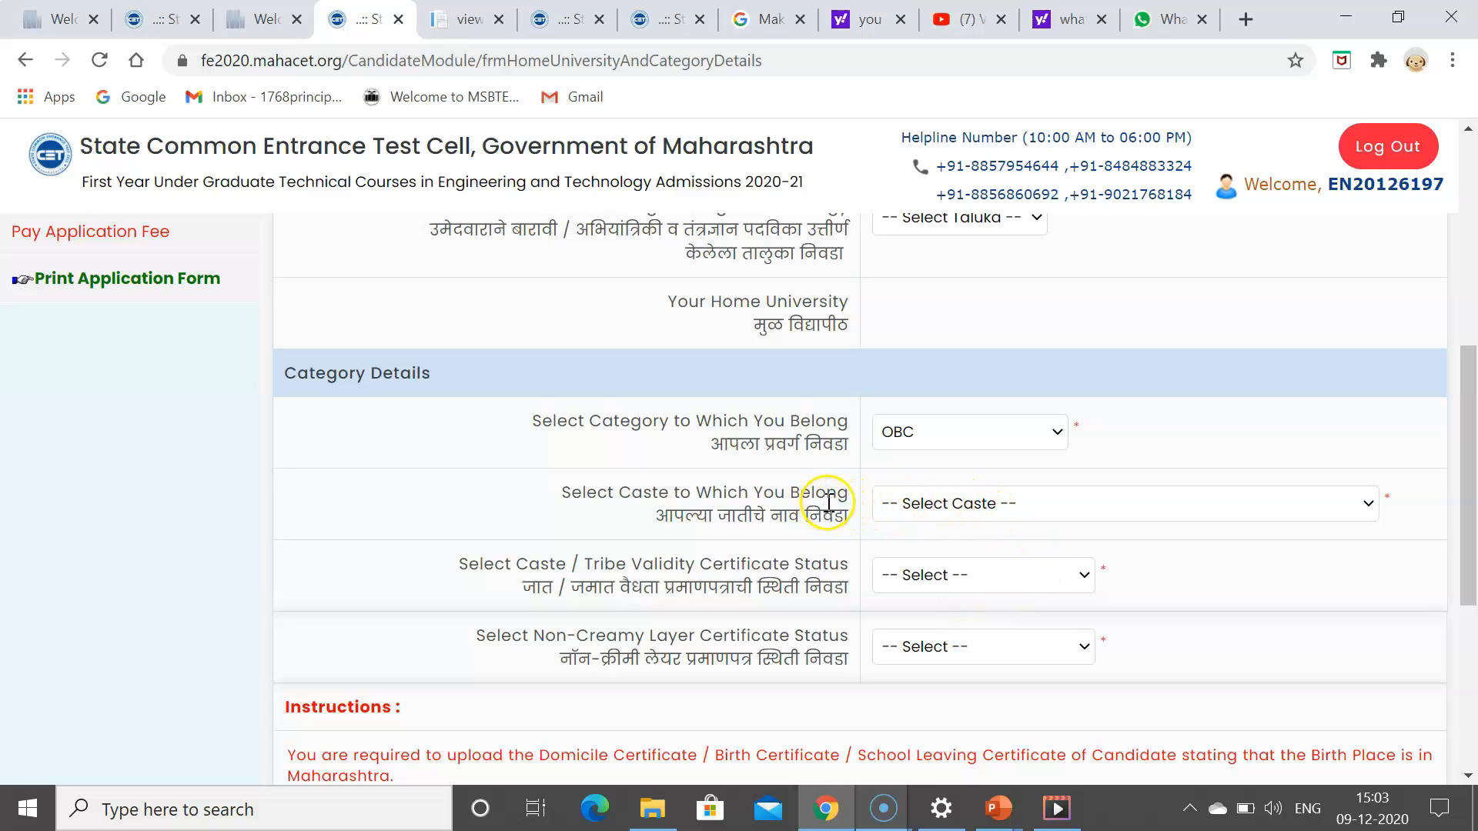
pyautogui.click(912, 506)
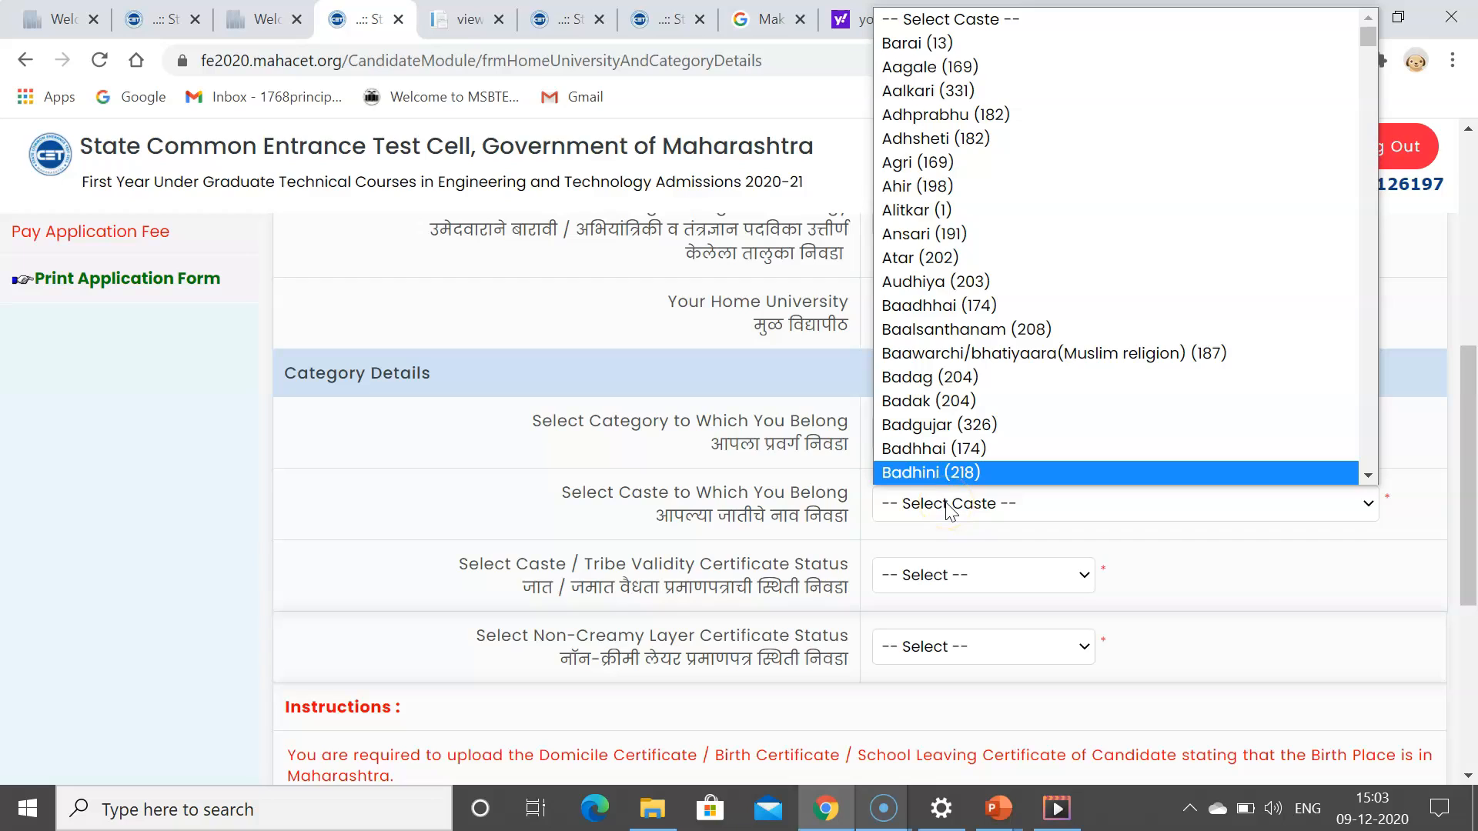
pyautogui.click(904, 577)
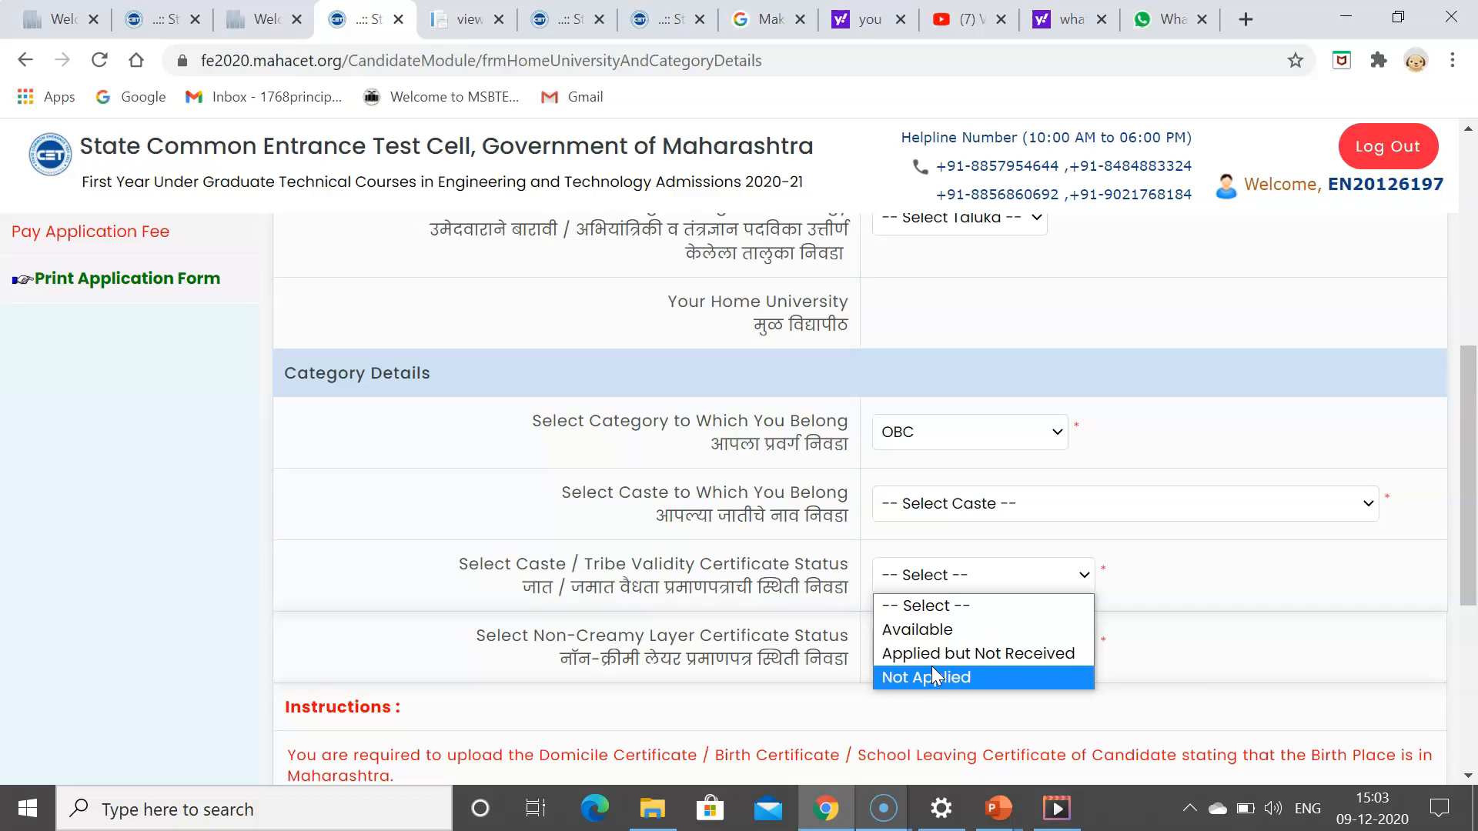
pyautogui.click(1163, 671)
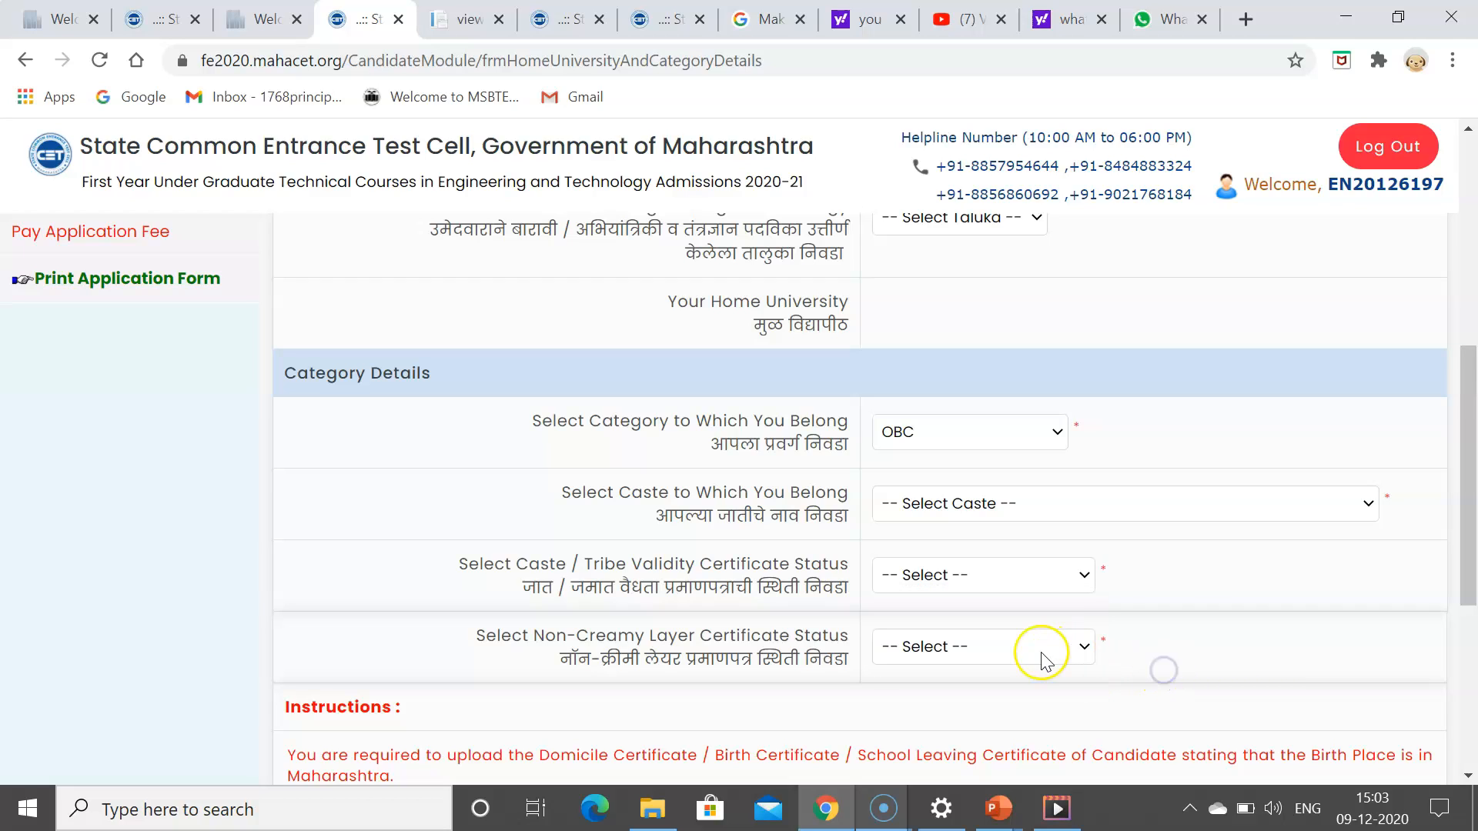
pyautogui.click(1000, 652)
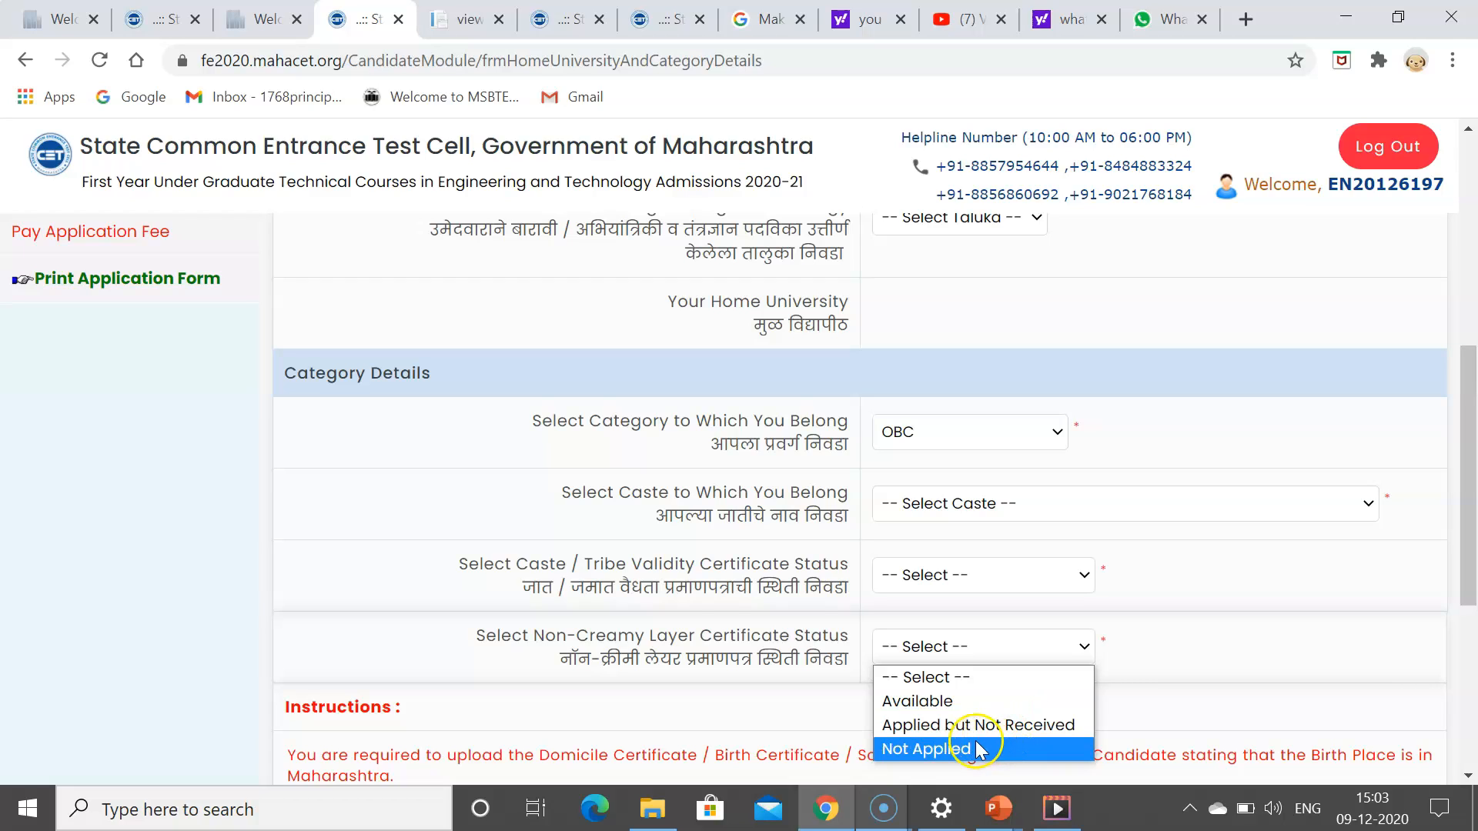
pyautogui.click(1207, 654)
pyautogui.moveTo(1473, 554); pyautogui.dragTo(1472, 721)
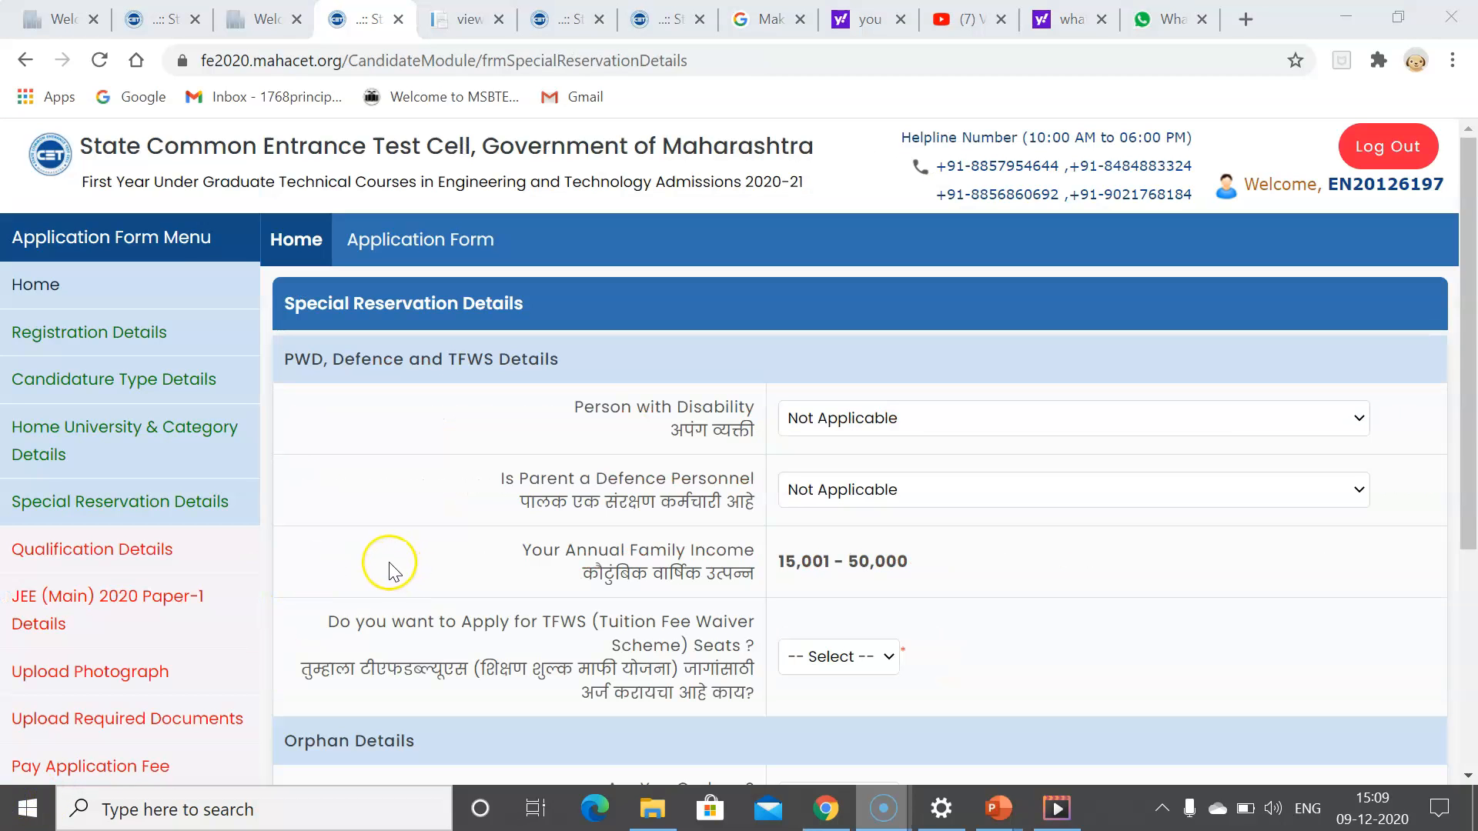
# Step: Check the disability and defence personnel options in the special reservation details, keeping both answers as Not Applicable
pyautogui.click(389, 539)
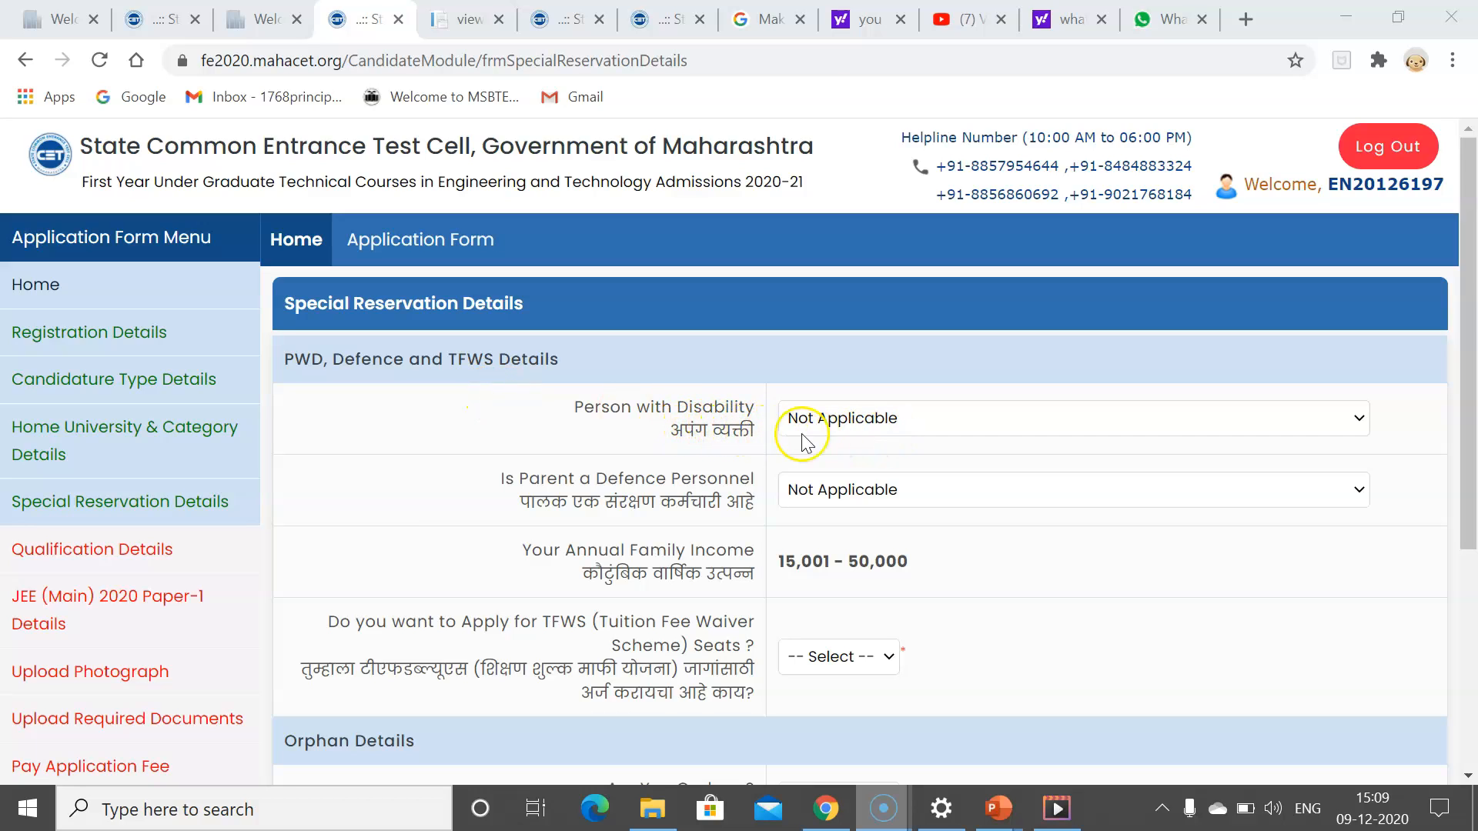
pyautogui.click(840, 427)
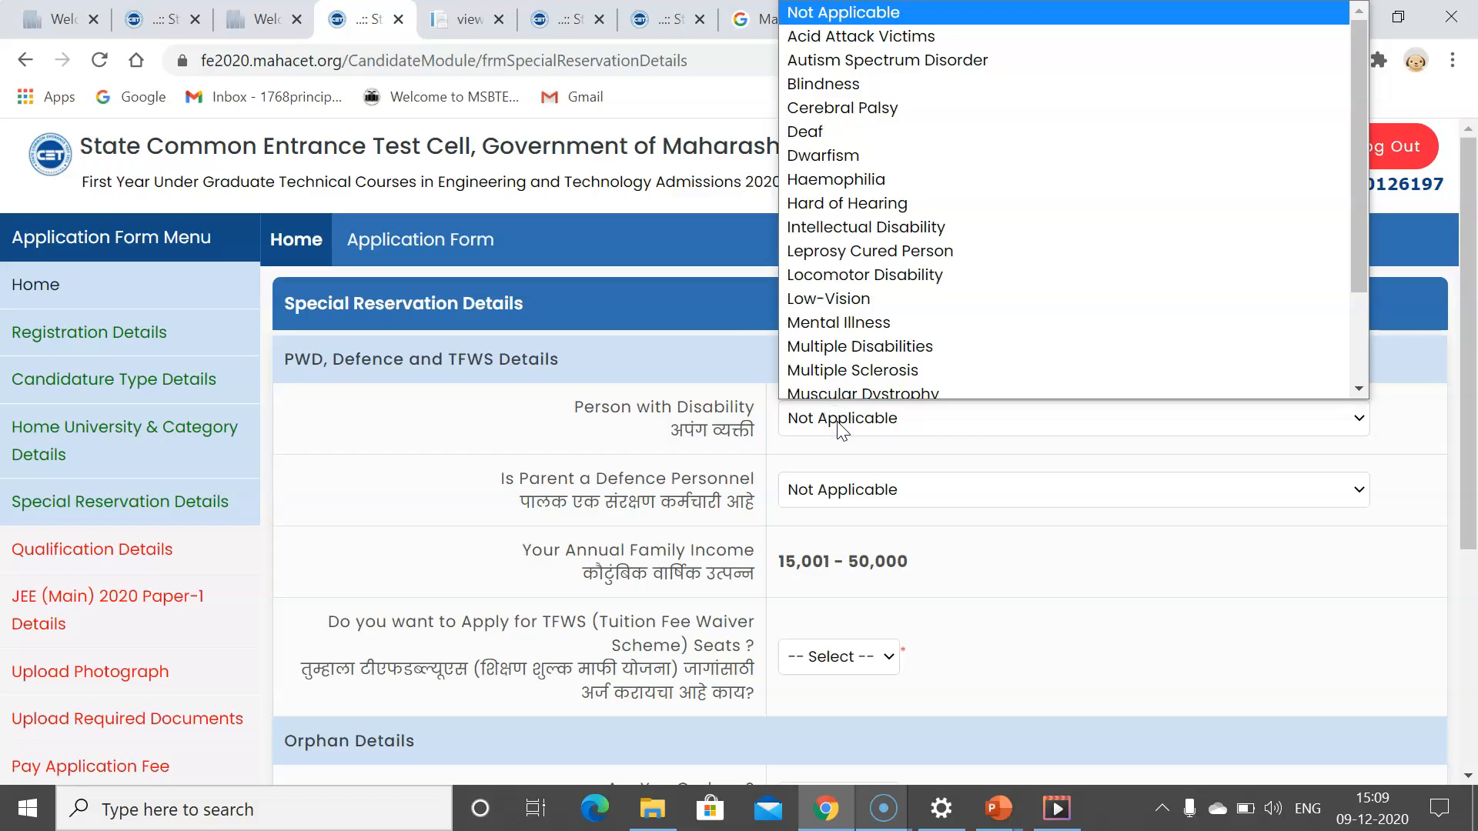
pyautogui.click(840, 427)
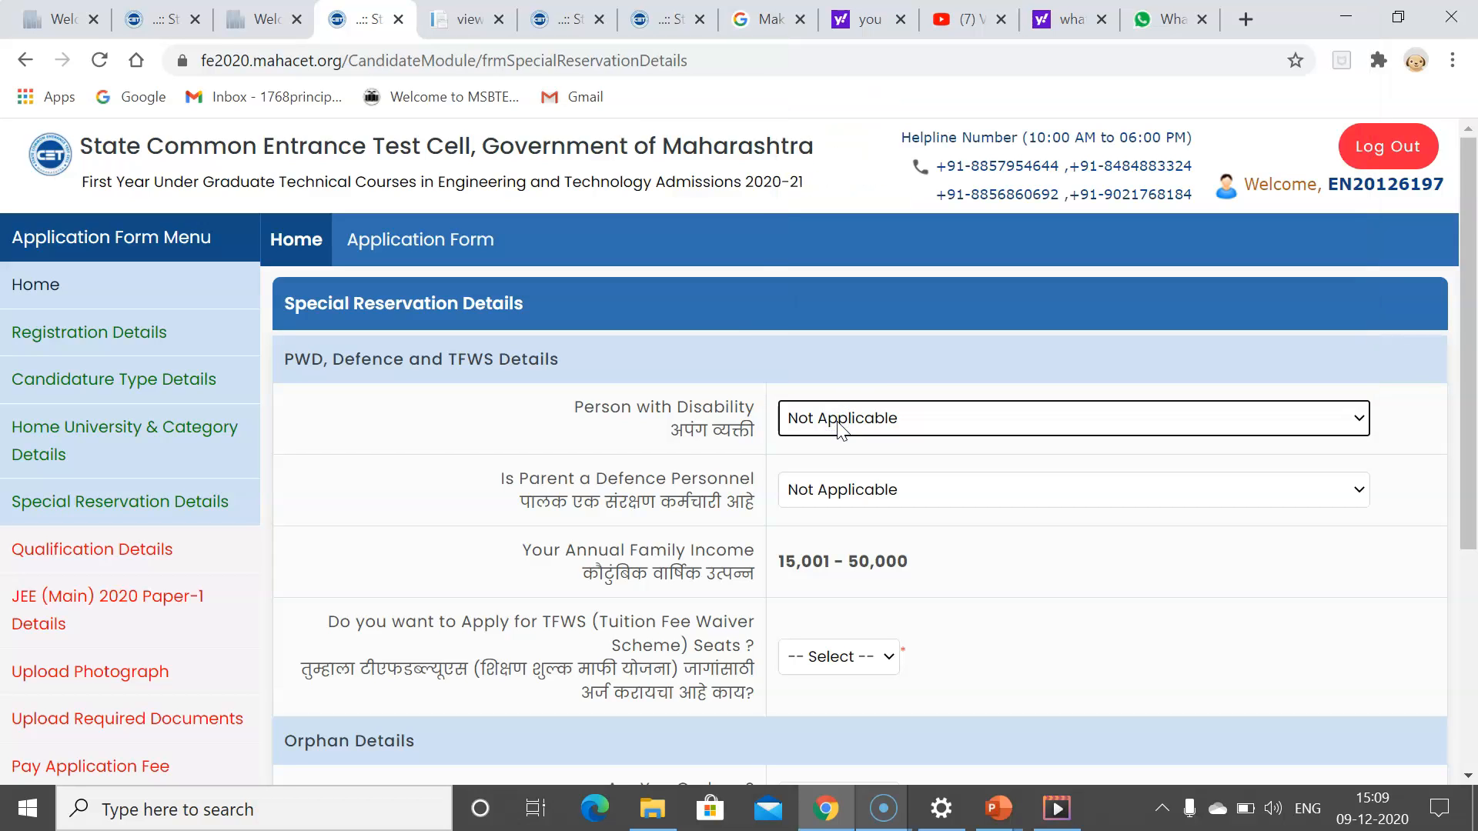
pyautogui.click(839, 496)
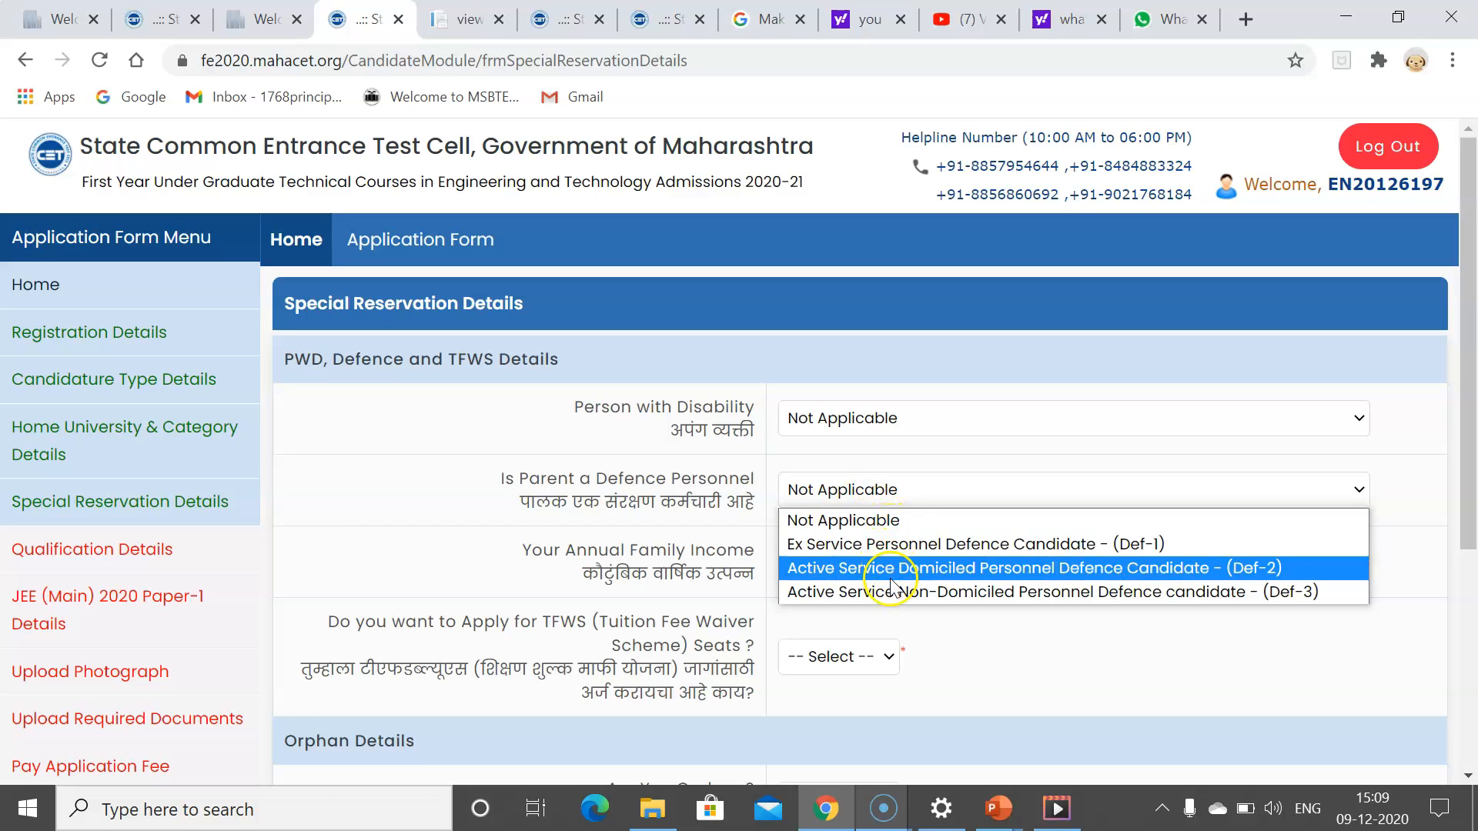
pyautogui.click(851, 520)
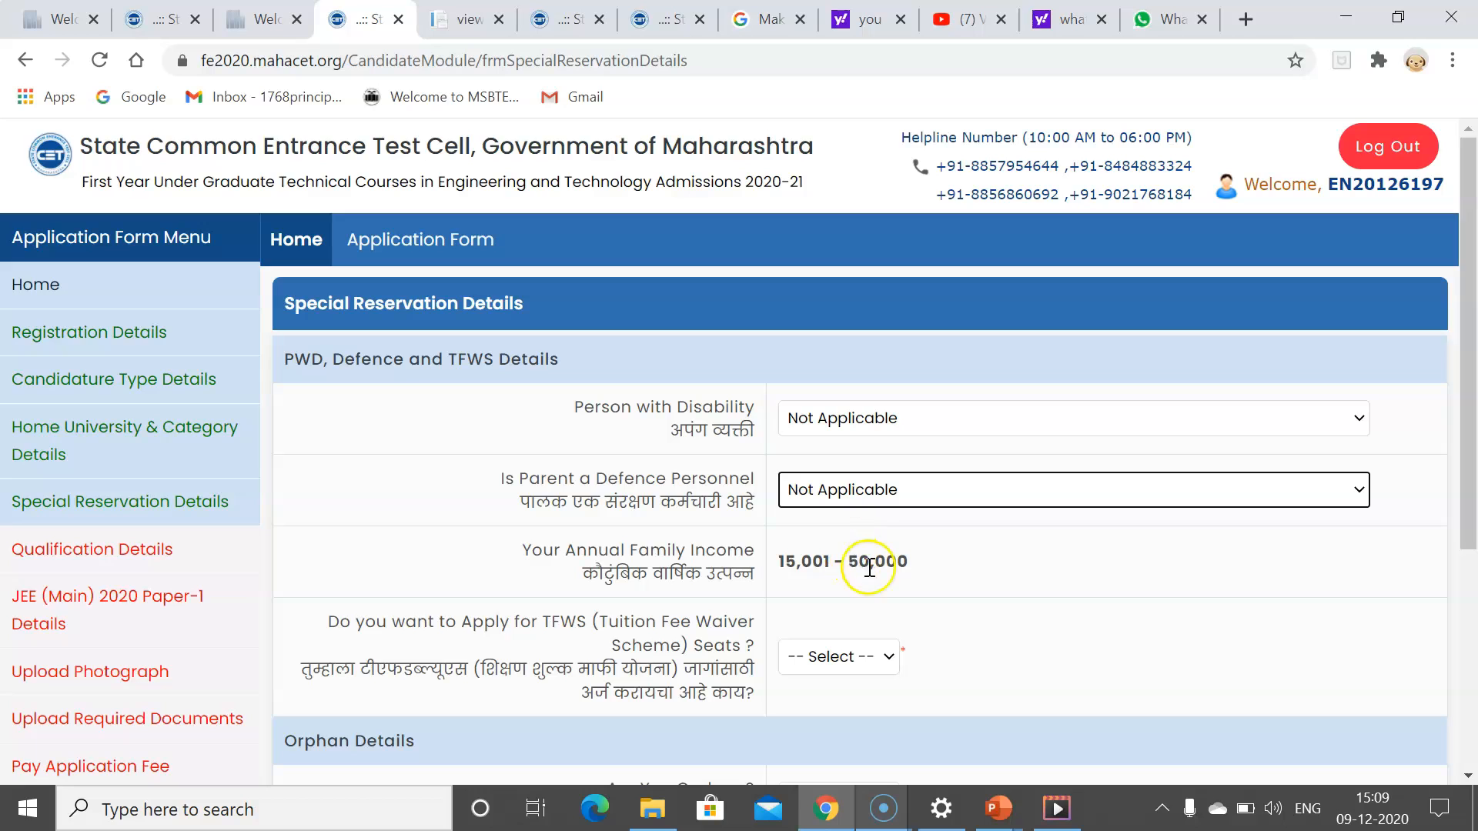
# Step: Check the answer options for TFWS seats, orphan status and minority candidature type in the special reservation details
pyautogui.moveTo(1467, 475); pyautogui.dragTo(1467, 566)
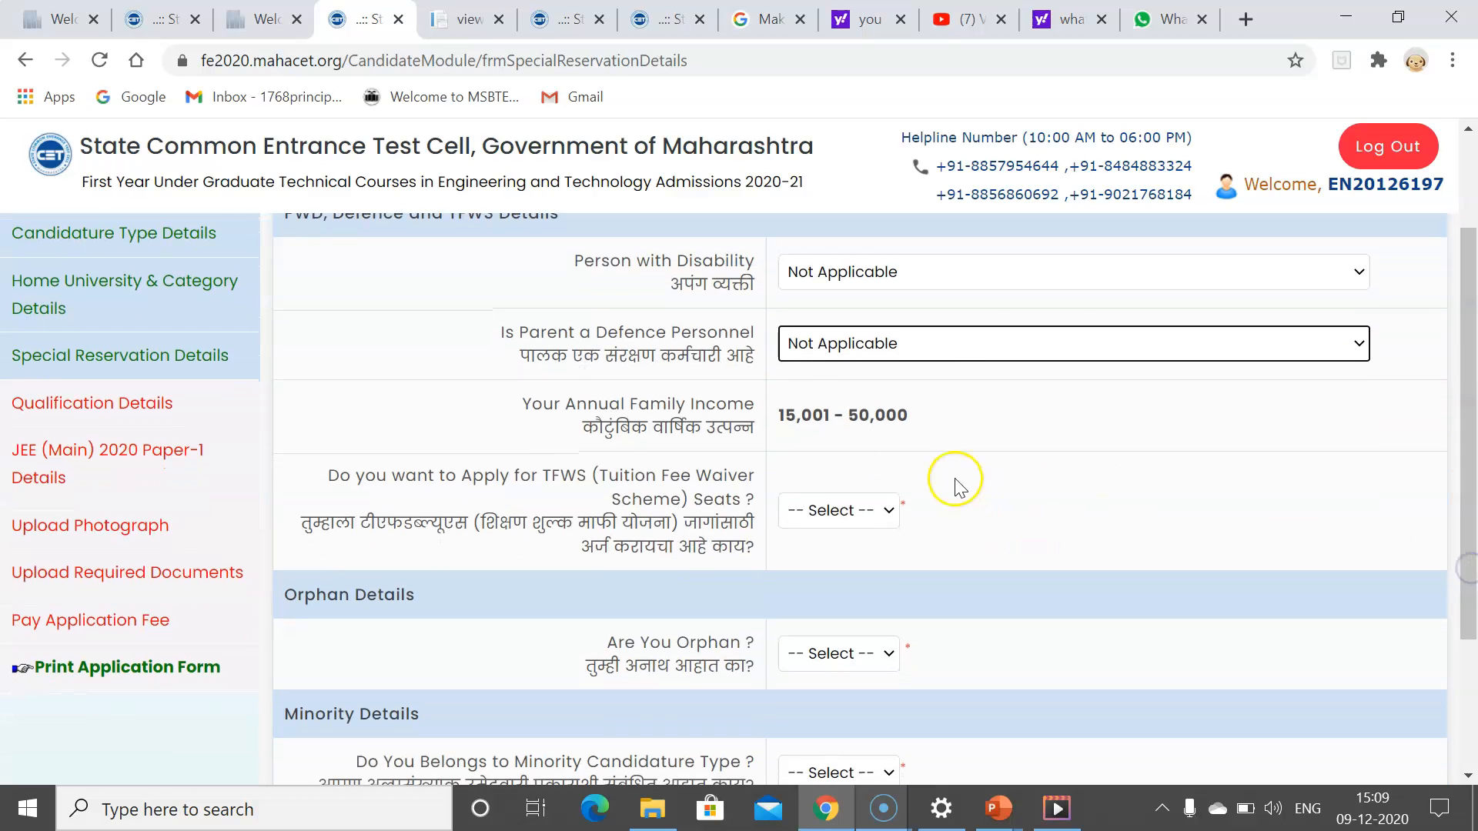
pyautogui.click(824, 515)
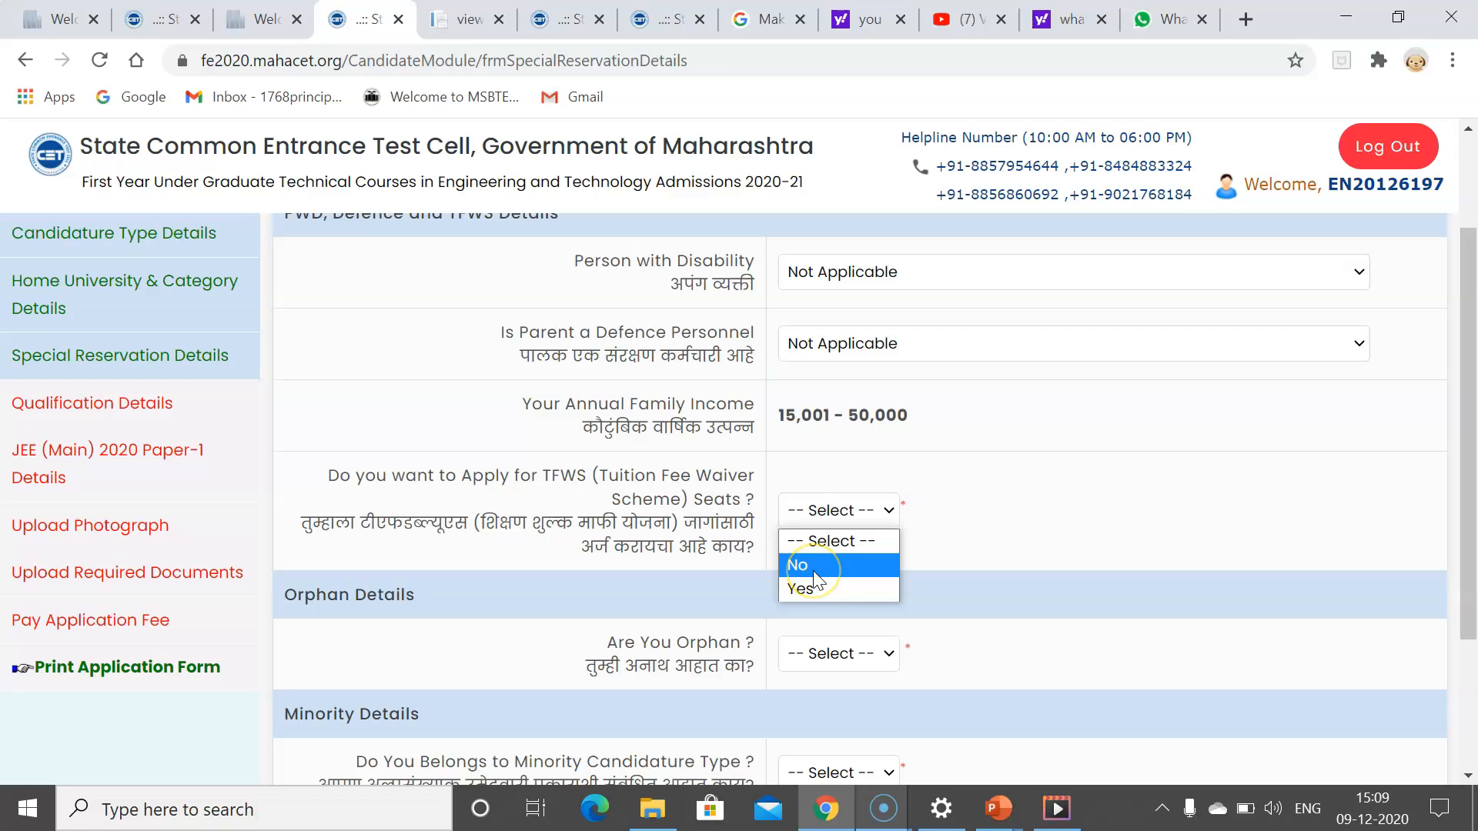
pyautogui.click(1005, 501)
pyautogui.moveTo(1466, 443); pyautogui.dragTo(1465, 543)
pyautogui.click(810, 496)
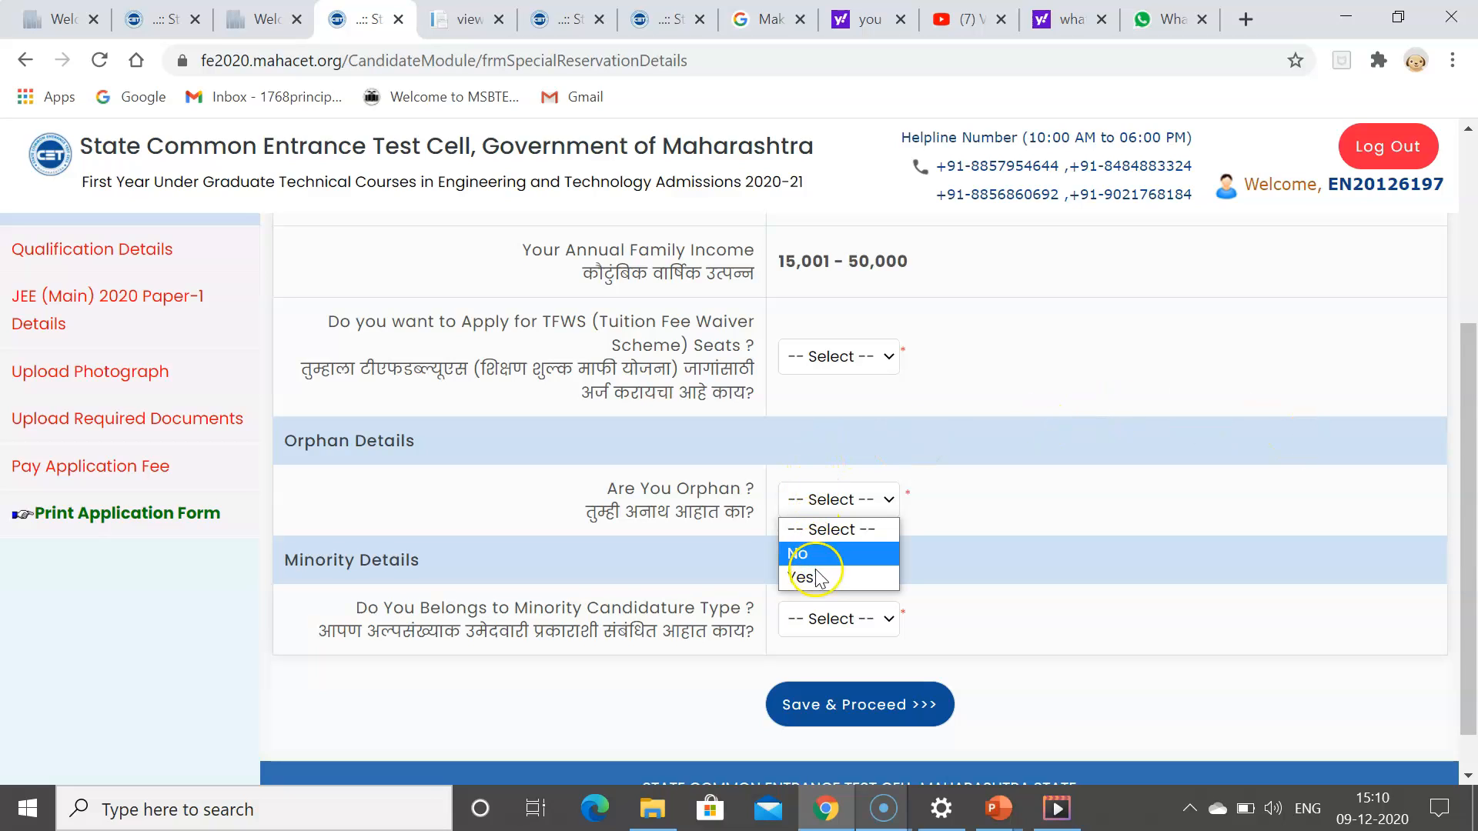
pyautogui.click(1472, 536)
pyautogui.scroll(-1, 1472, 536)
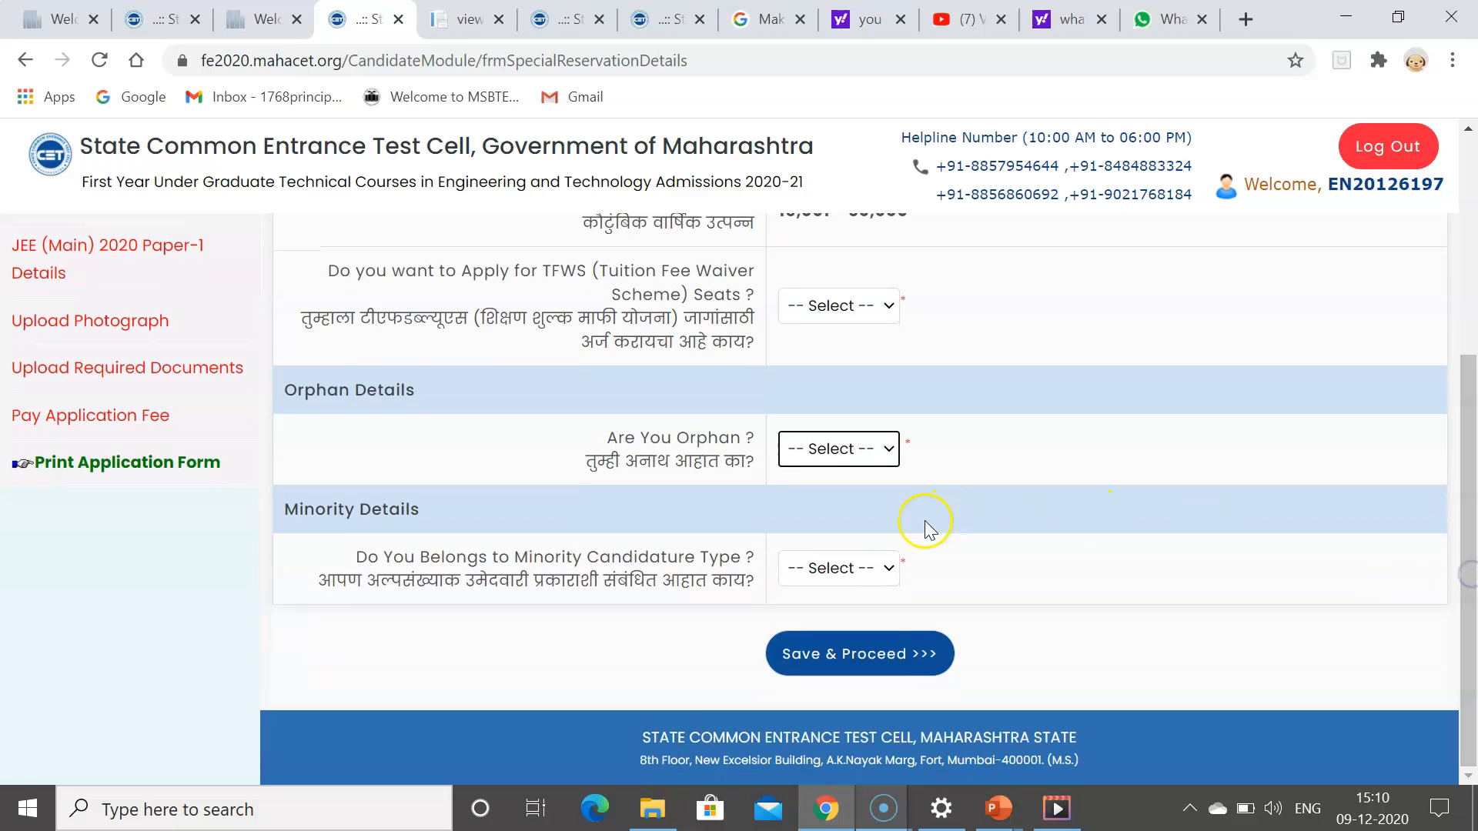
pyautogui.click(878, 568)
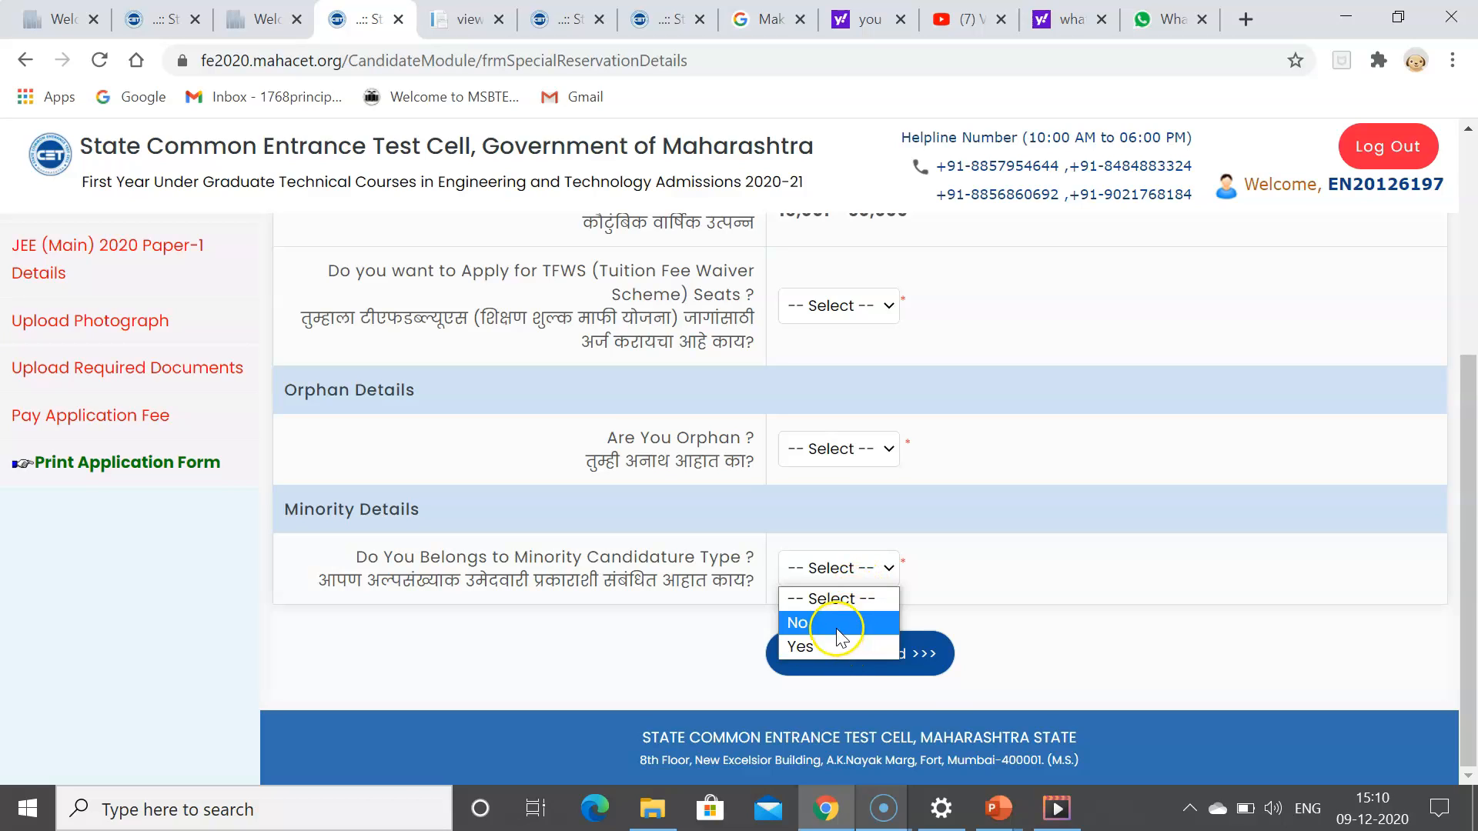
pyautogui.click(1030, 679)
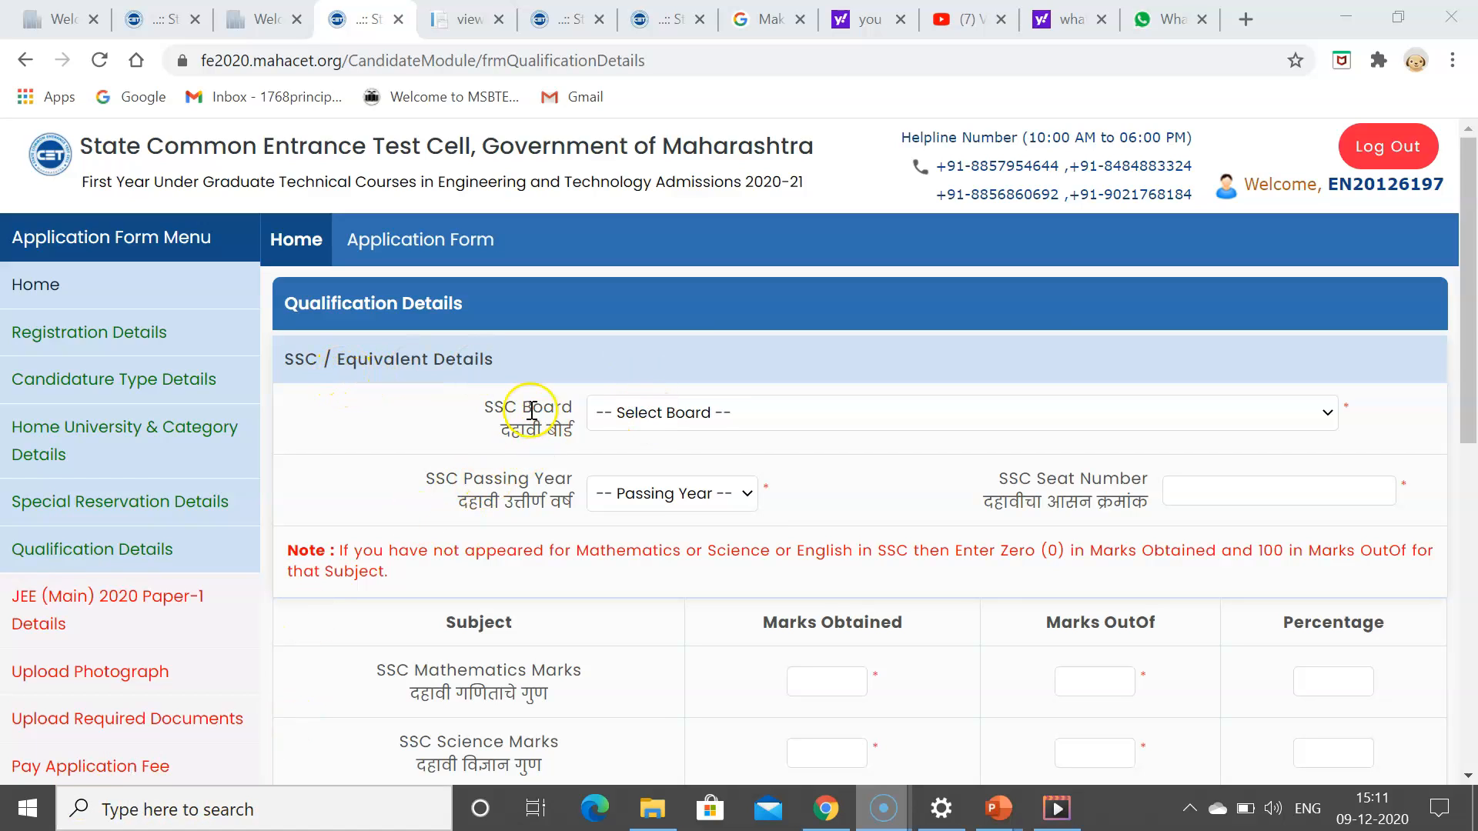
# Step: Check the SSC board and SSC passing year options in the qualification details, along with the SSC marks table
pyautogui.click(708, 422)
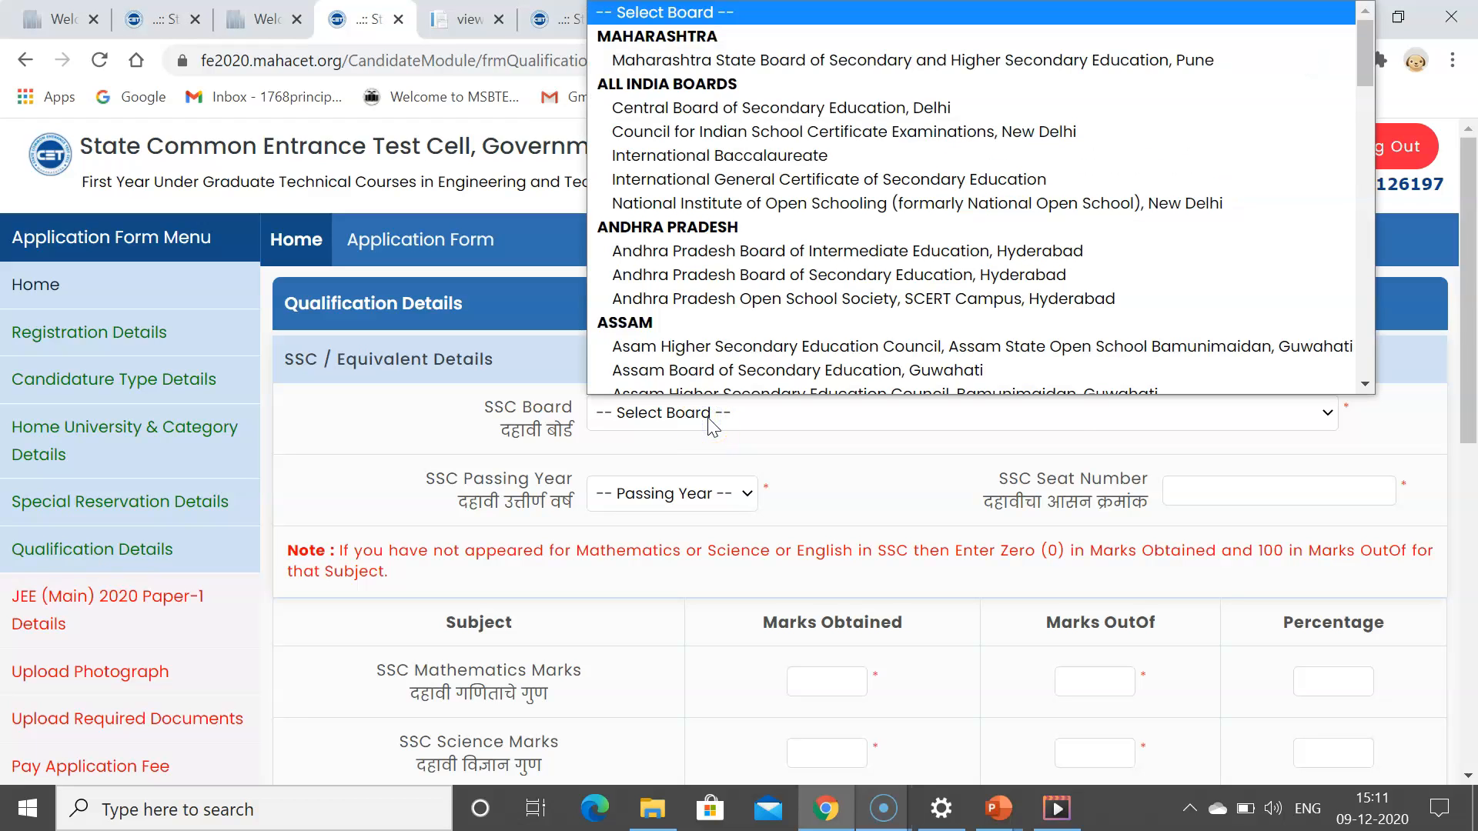
pyautogui.click(646, 493)
pyautogui.click(655, 495)
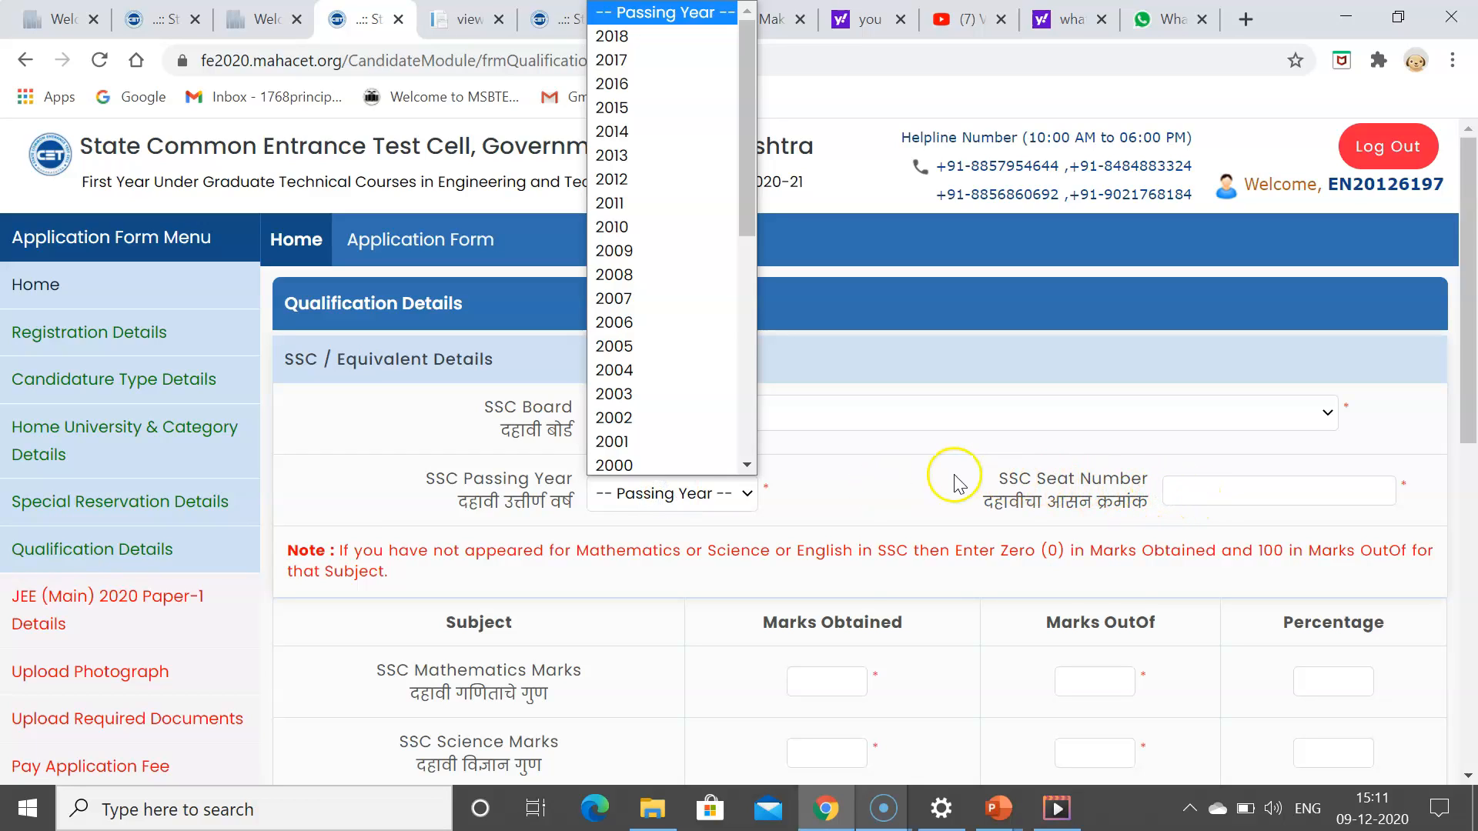
pyautogui.click(922, 481)
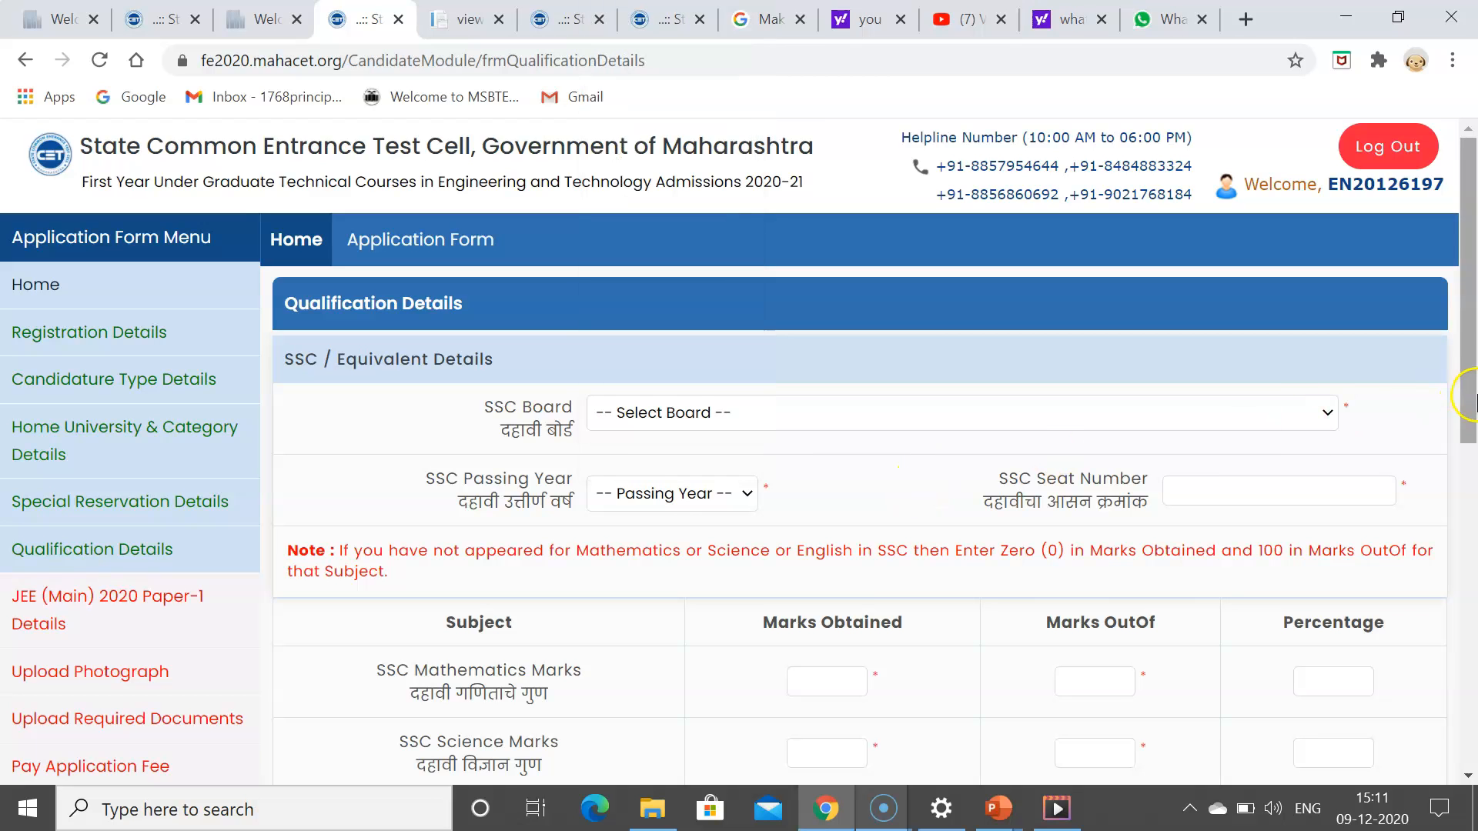
pyautogui.moveTo(1471, 392); pyautogui.dragTo(1472, 455)
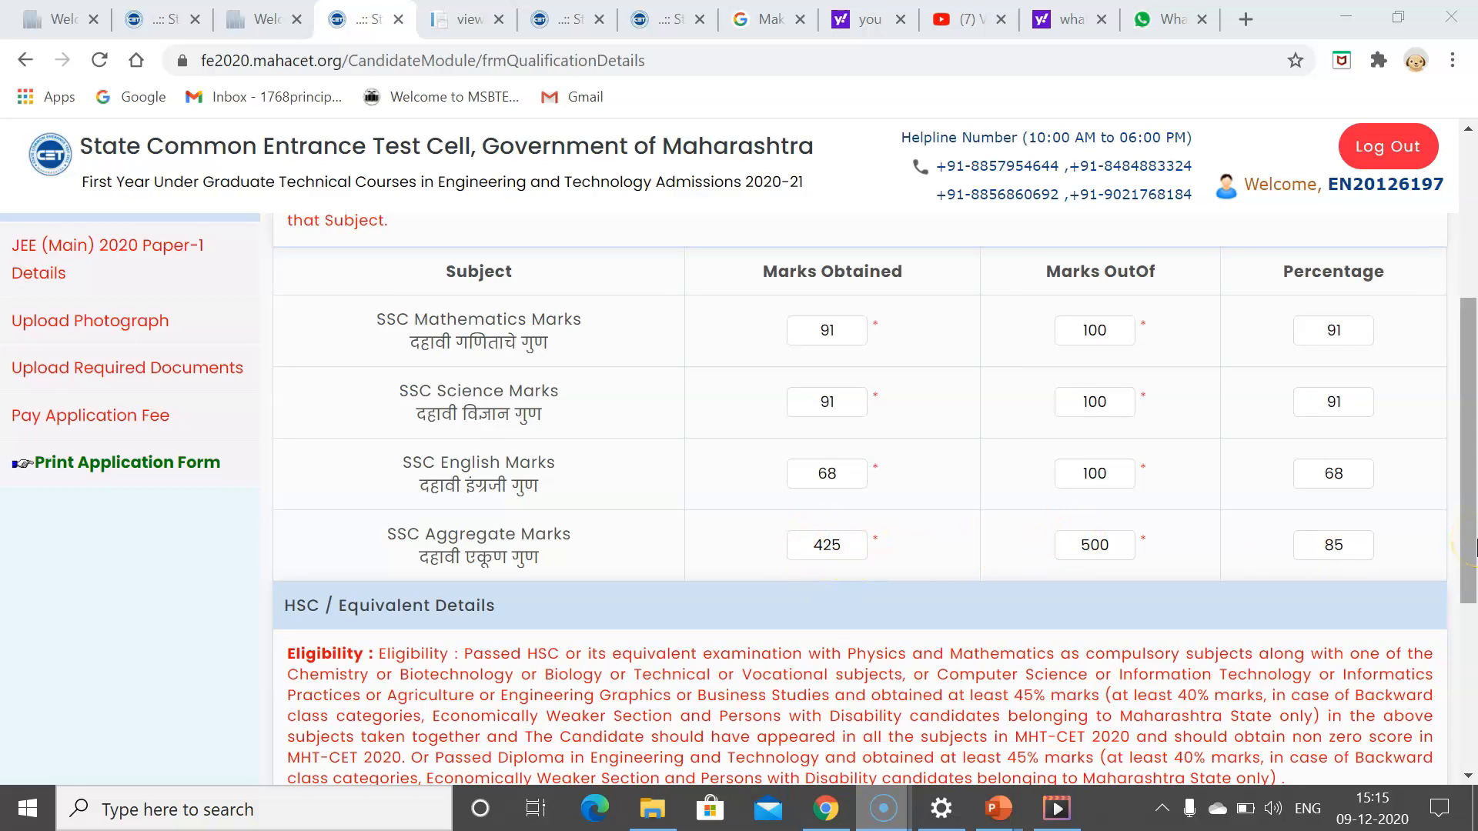
# Step: Choose HSC as the qualifying exam and India as the place of the HSC board
pyautogui.moveTo(1473, 547); pyautogui.dragTo(1473, 681)
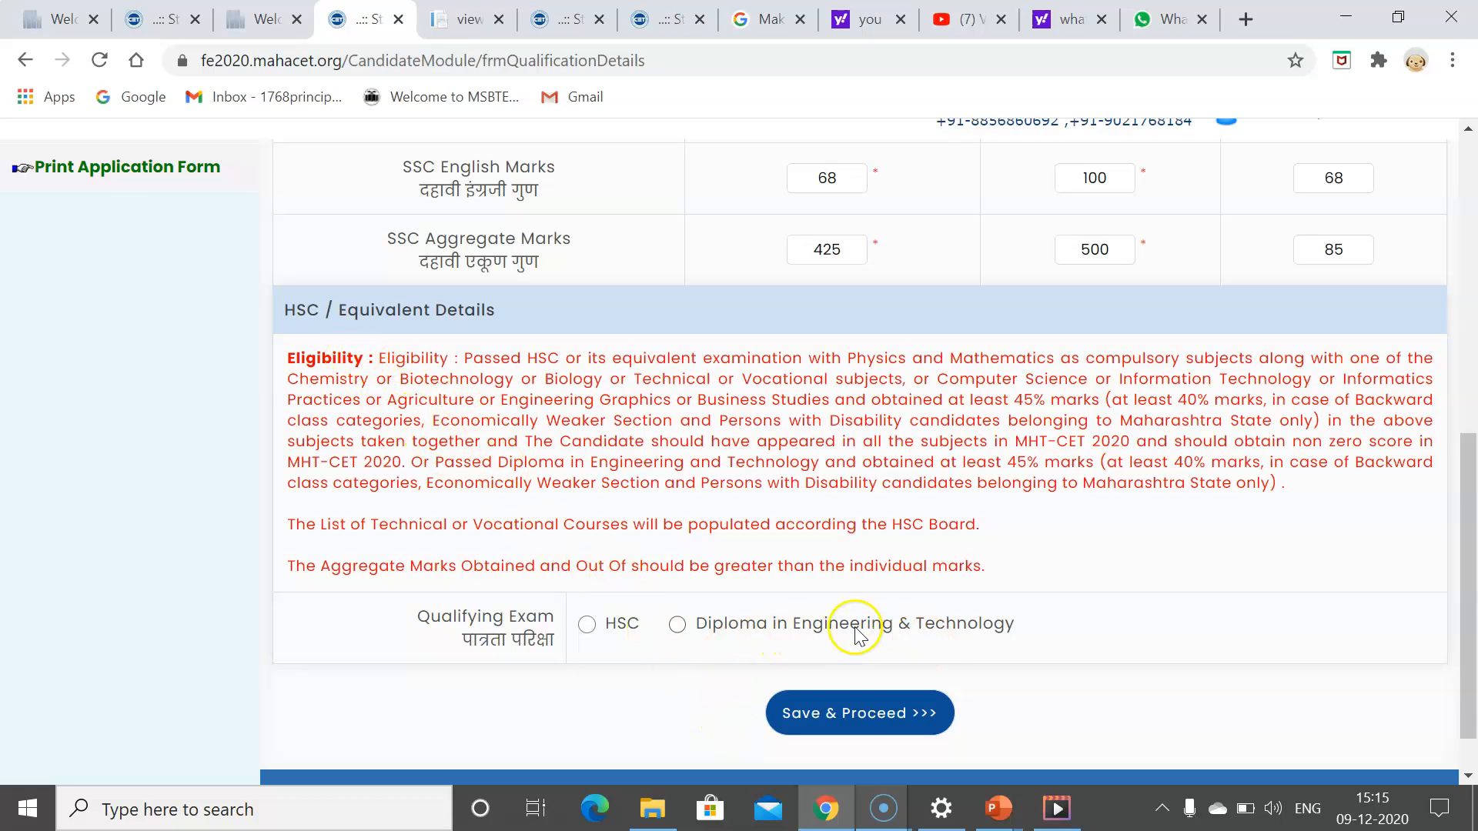
pyautogui.click(586, 625)
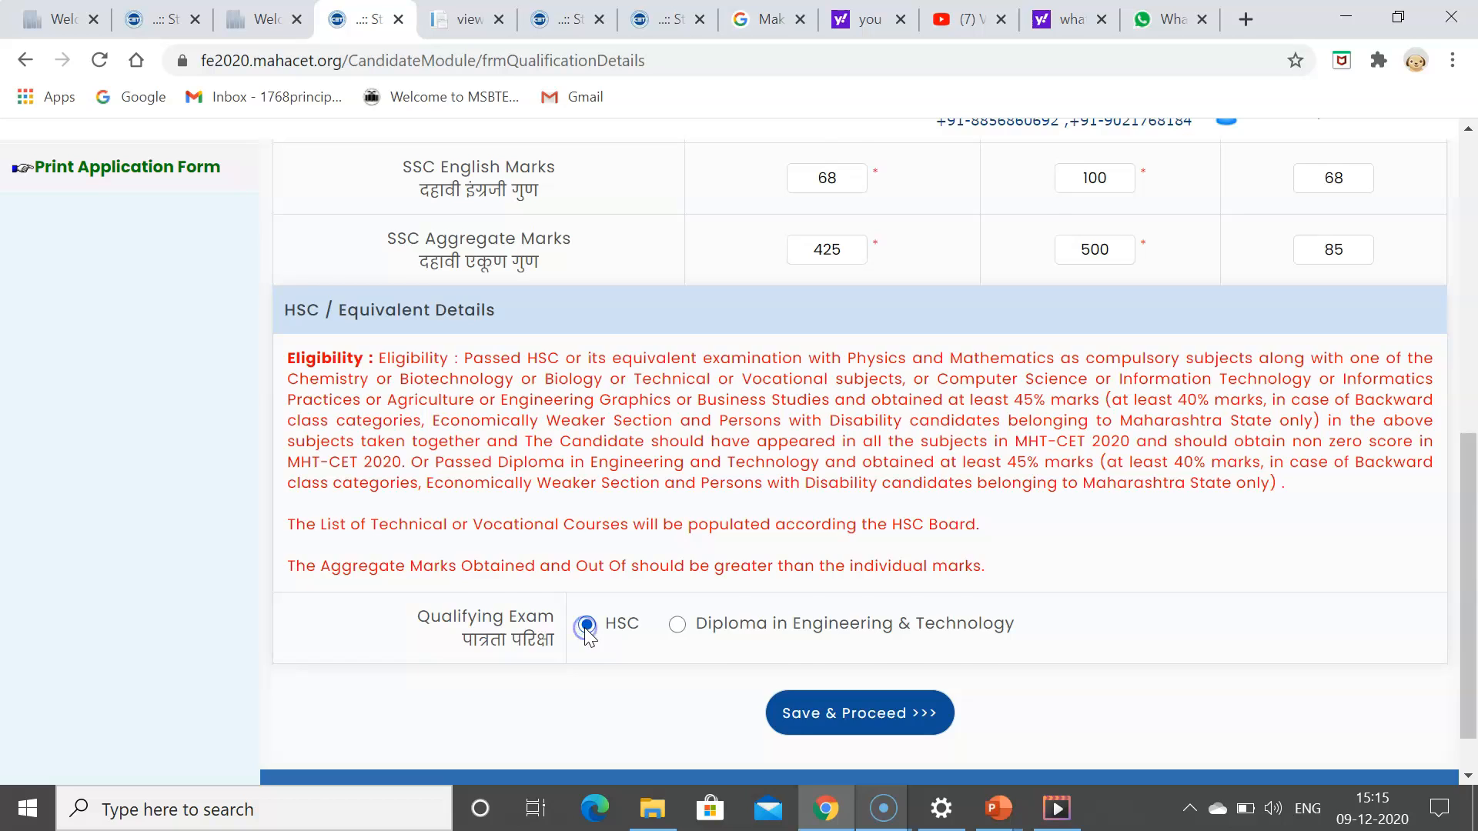
pyautogui.click(885, 752)
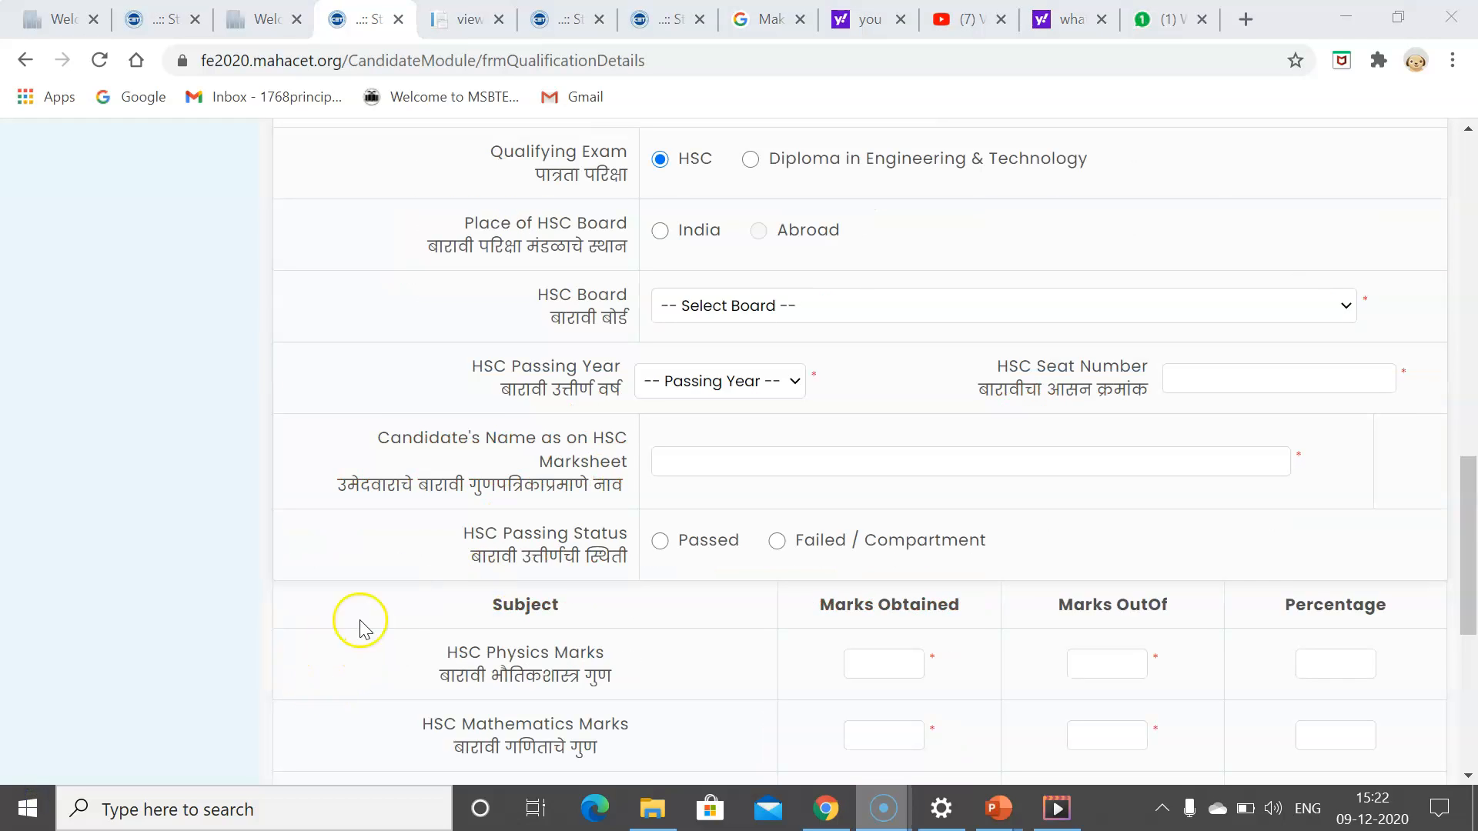
pyautogui.click(660, 239)
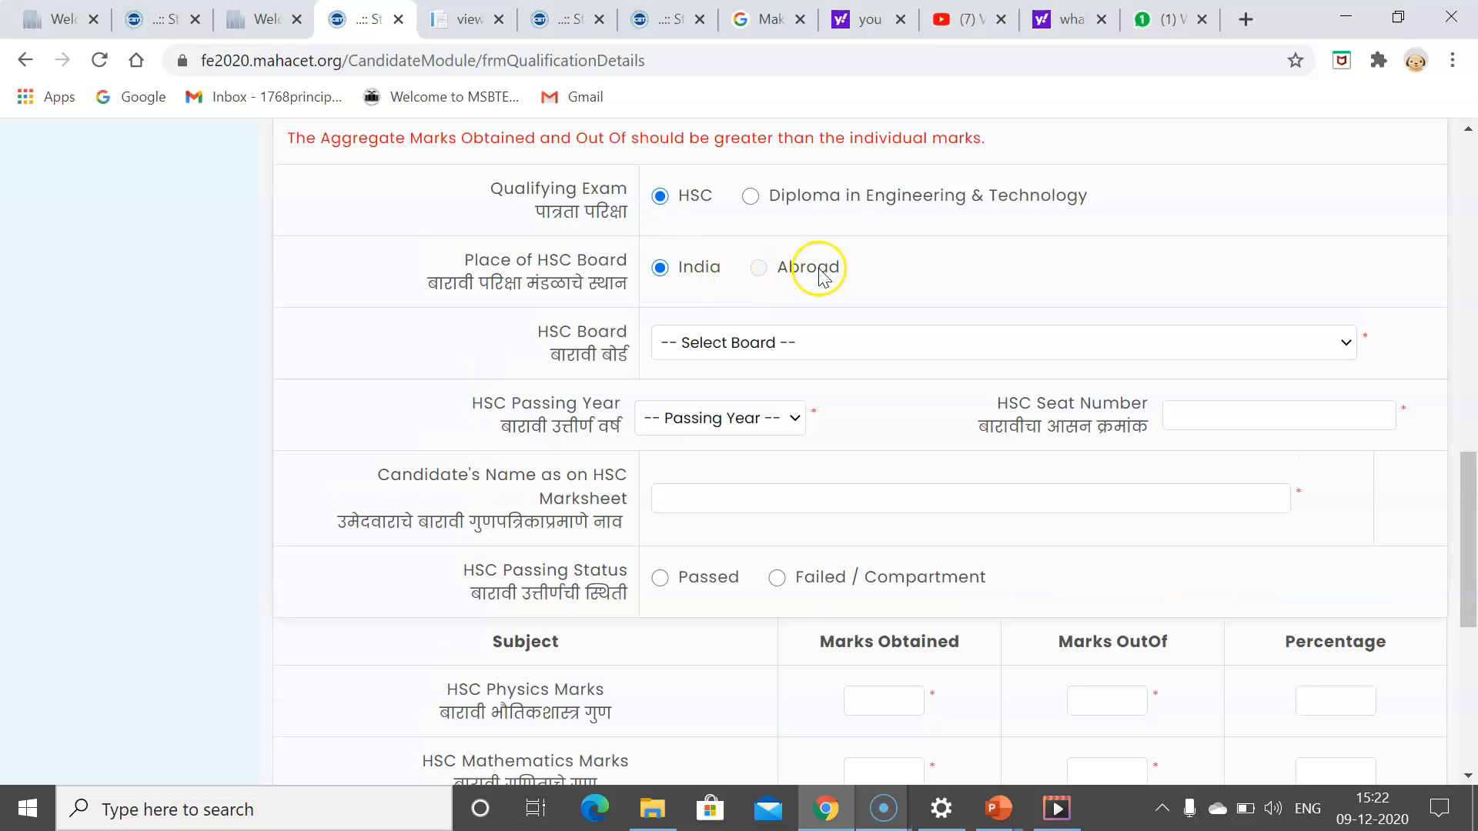
# Step: Set the HSC board to Maharashtra State Board of Secondary and Higher Secondary Education, Pune, and the HSC passing year to 2020
pyautogui.scroll(-2, 732, 350)
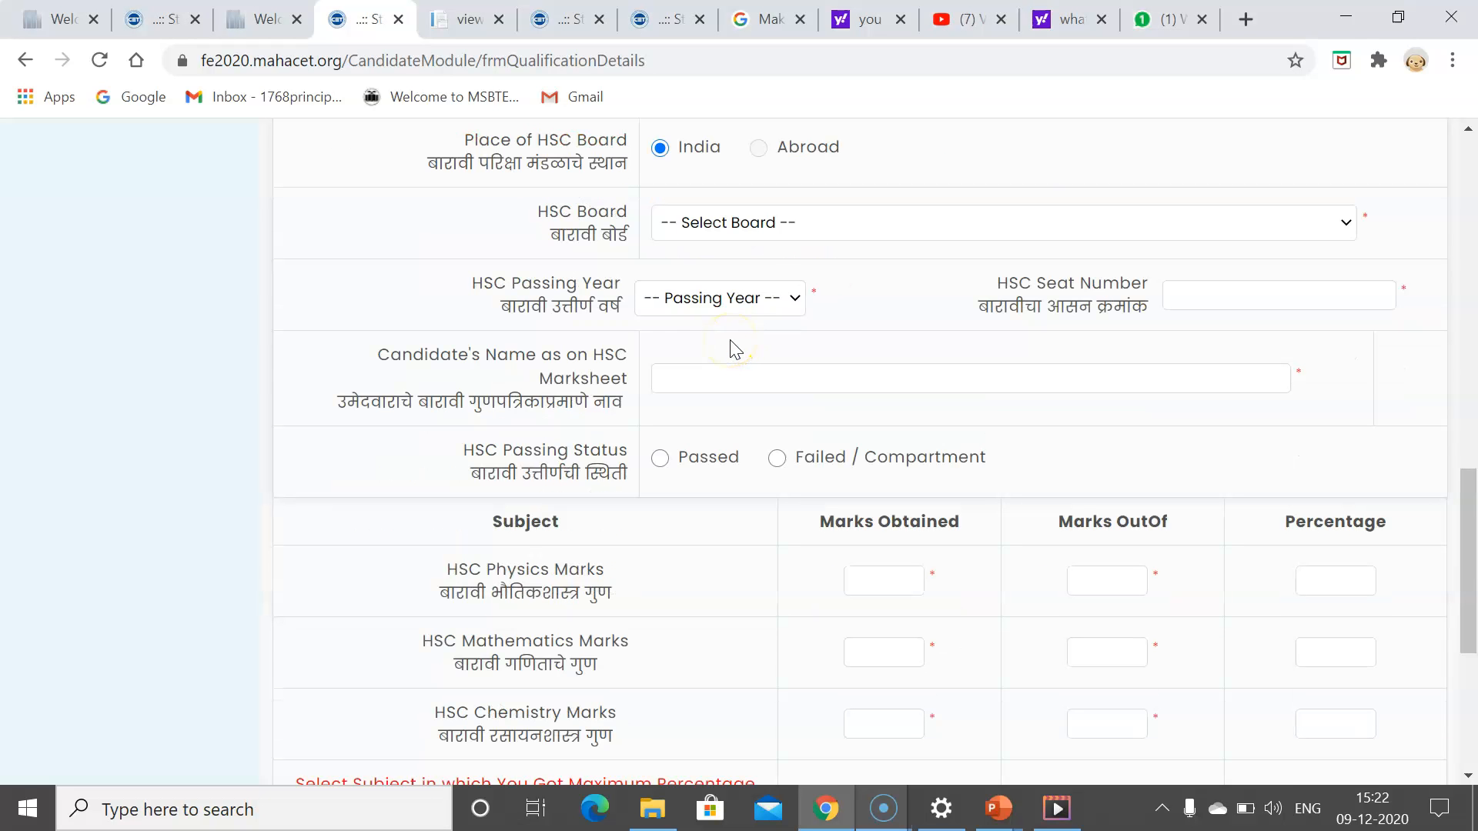
pyautogui.click(764, 228)
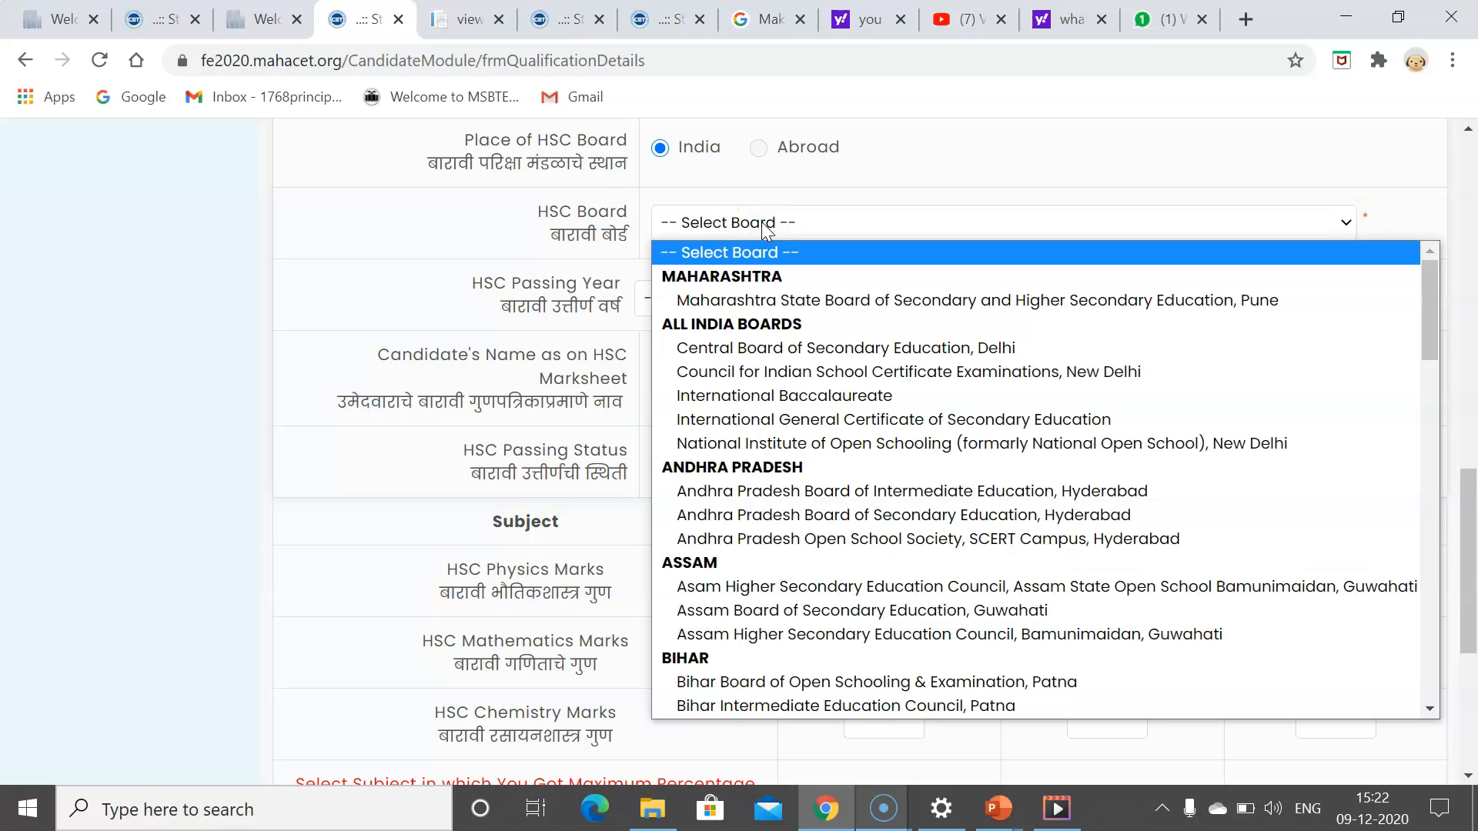
pyautogui.click(777, 302)
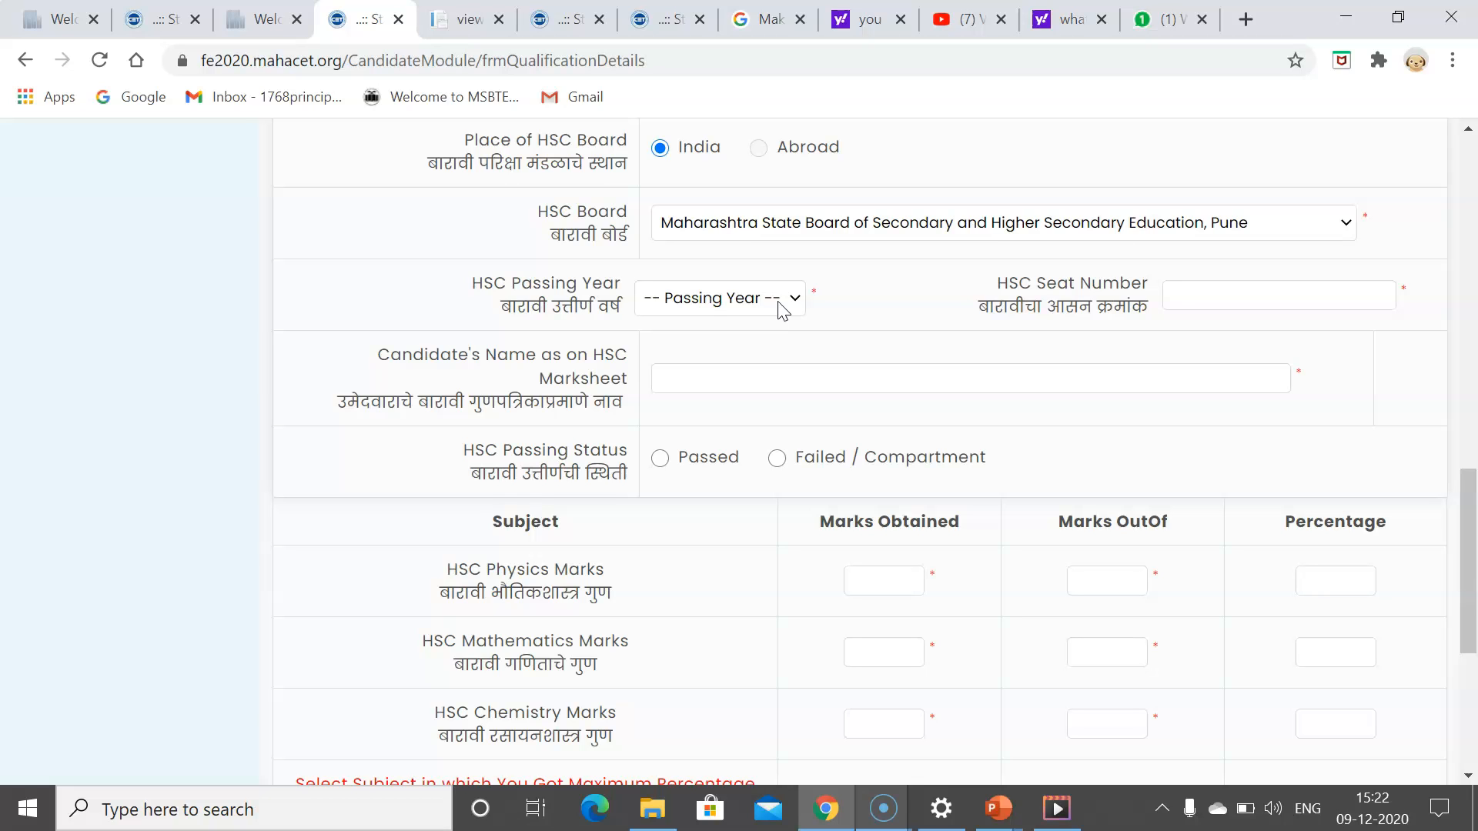
pyautogui.click(779, 303)
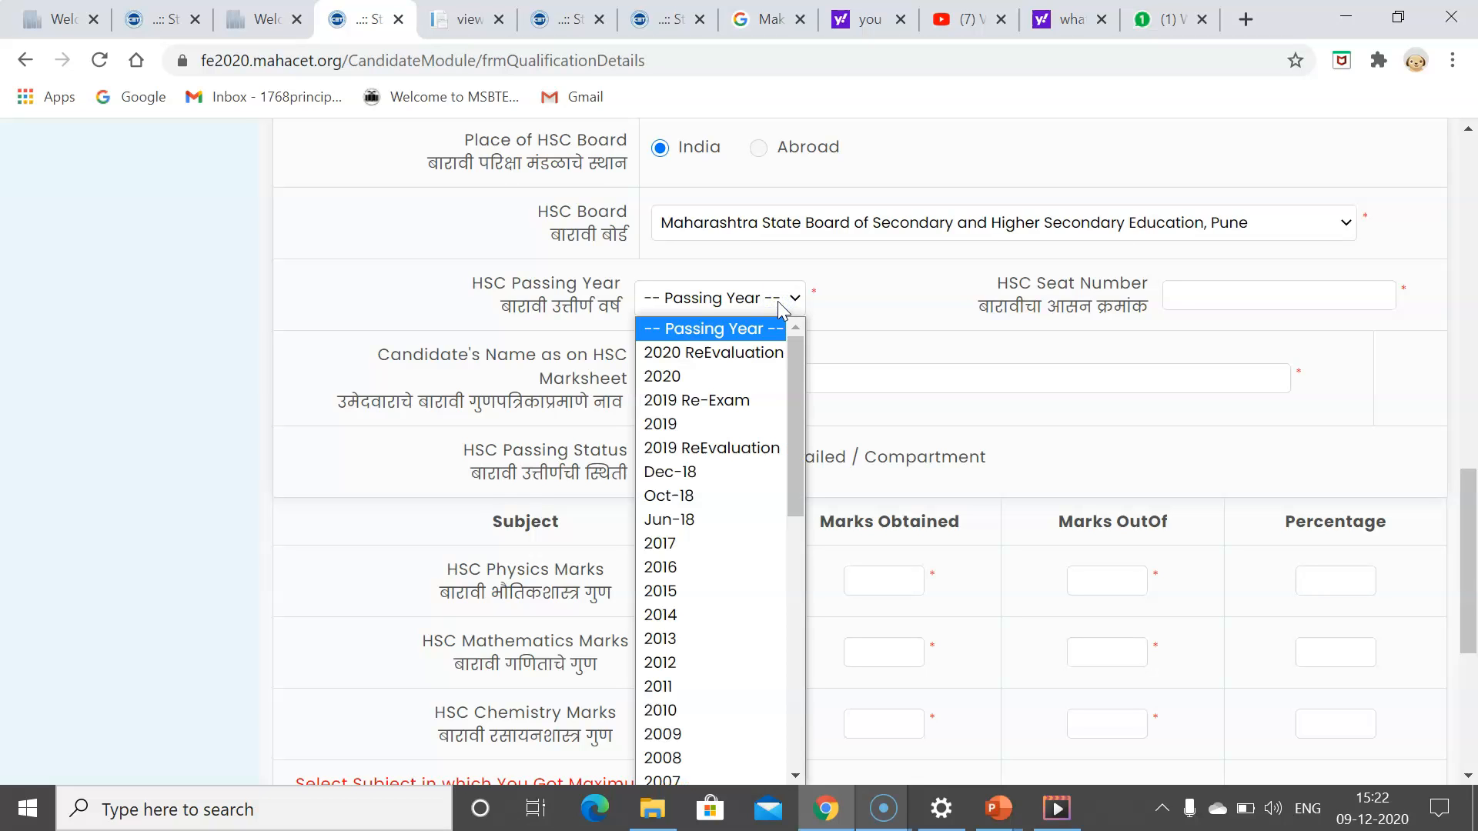
pyautogui.click(708, 375)
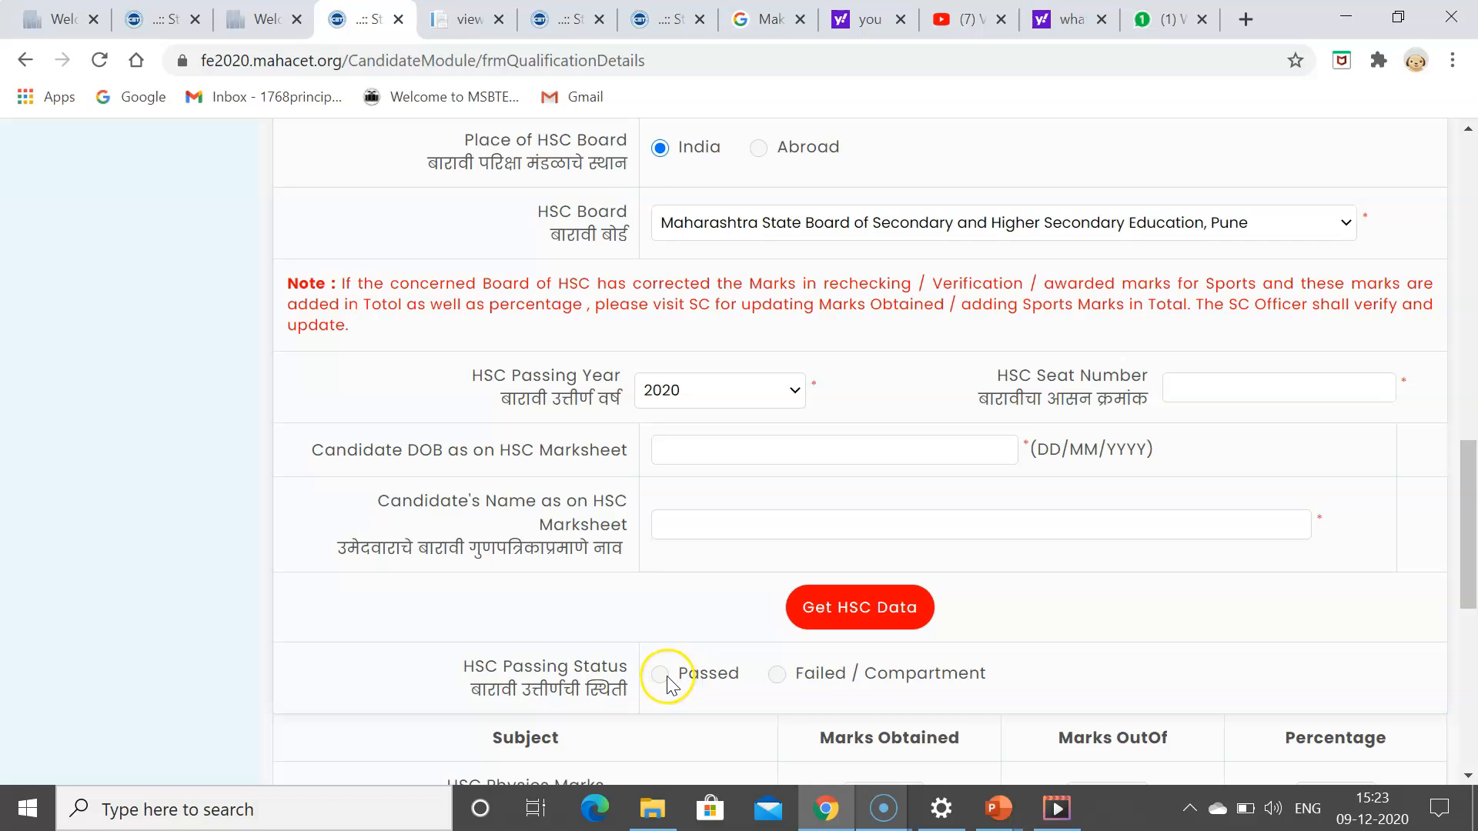
pyautogui.moveTo(1467, 504); pyautogui.dragTo(1464, 653)
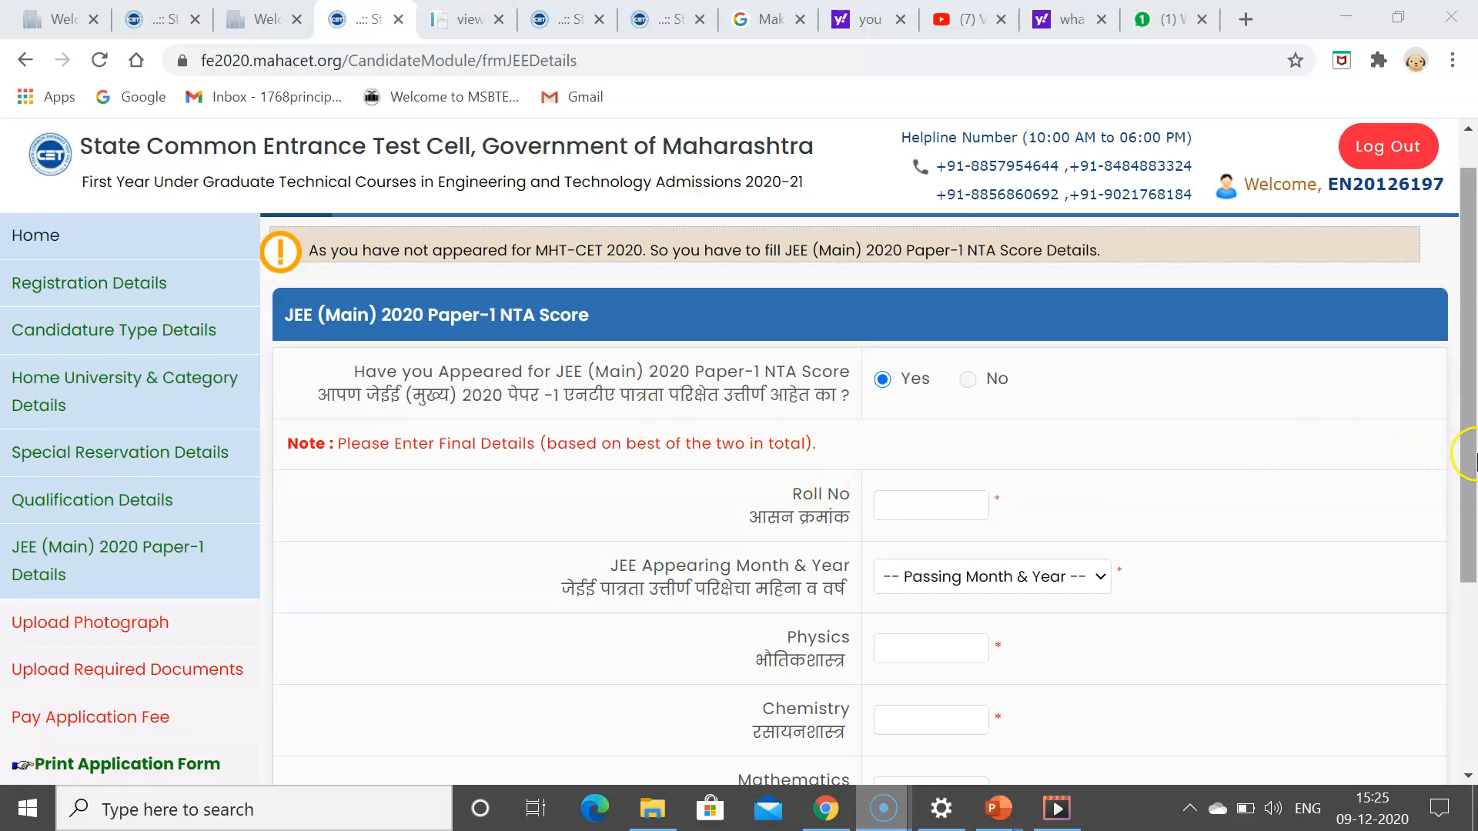
# Step: Check the JEE (Main) 2020 Paper-1 score fields, including the appearing month and year options
pyautogui.moveTo(1468, 454); pyautogui.dragTo(1473, 574)
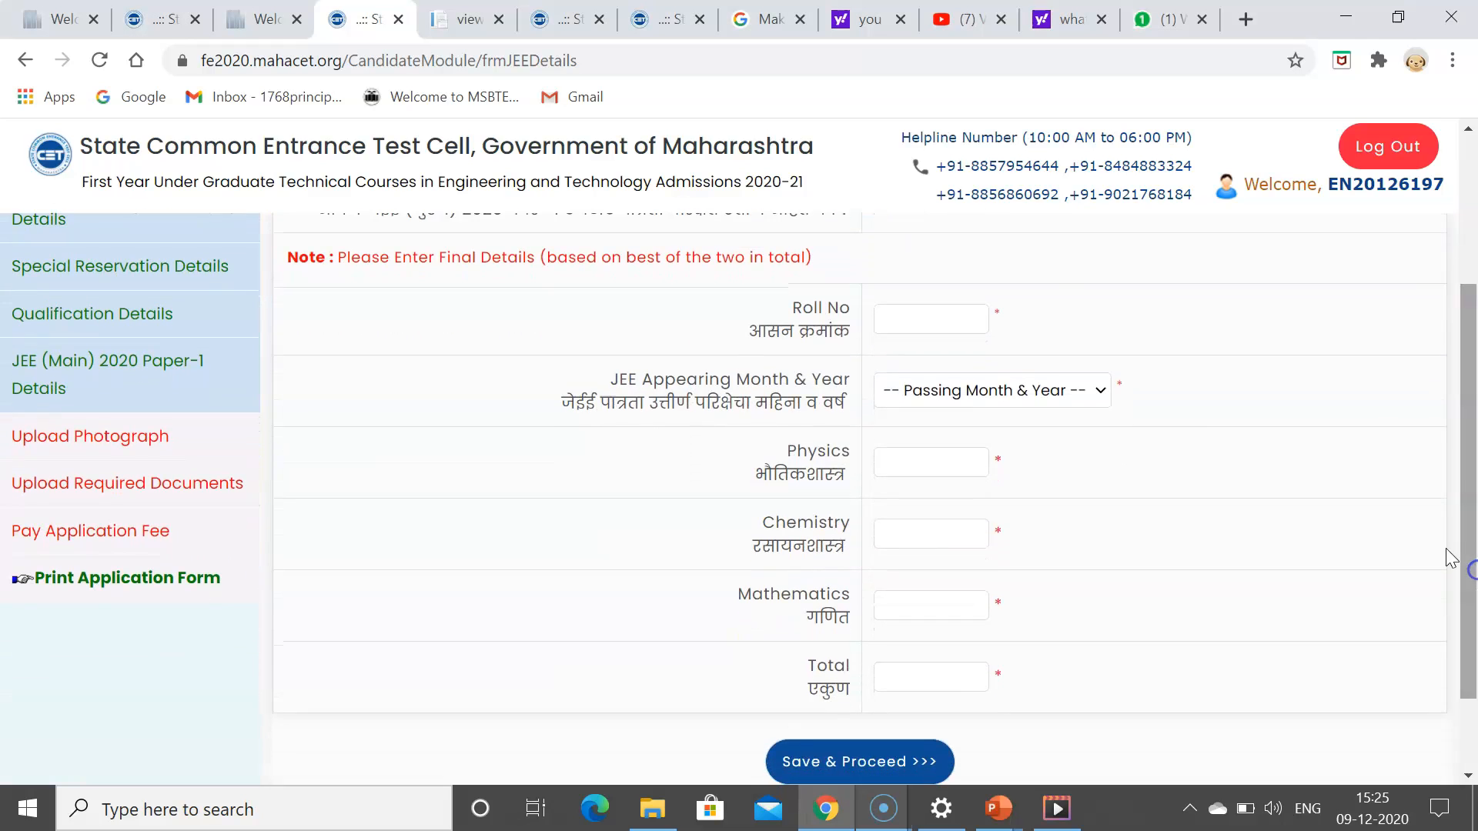
pyautogui.click(972, 408)
pyautogui.click(969, 402)
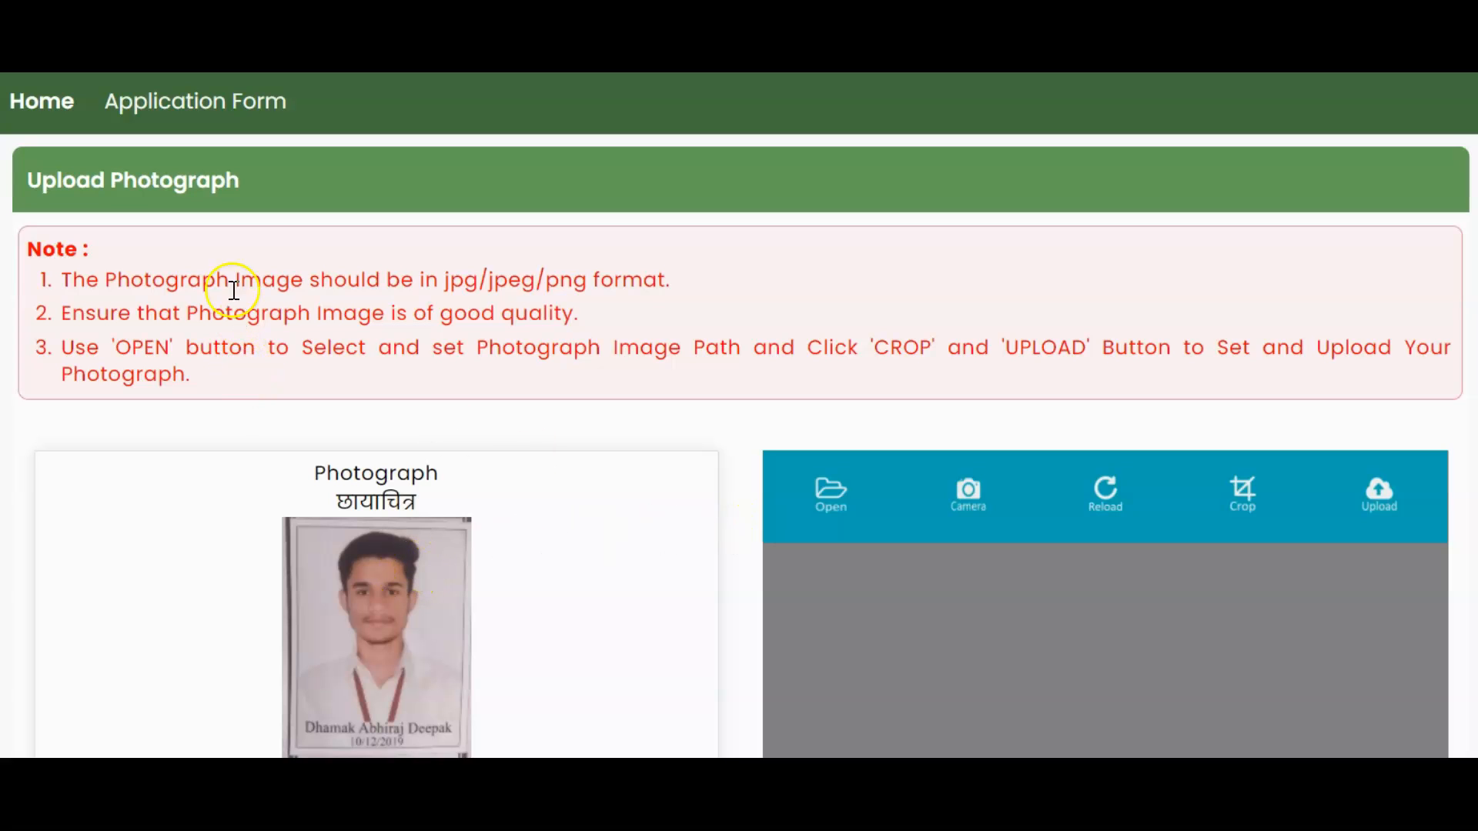
# Step: Check the image file chooser for the photograph without choosing a file, and look over the photograph upload page
pyautogui.click(830, 487)
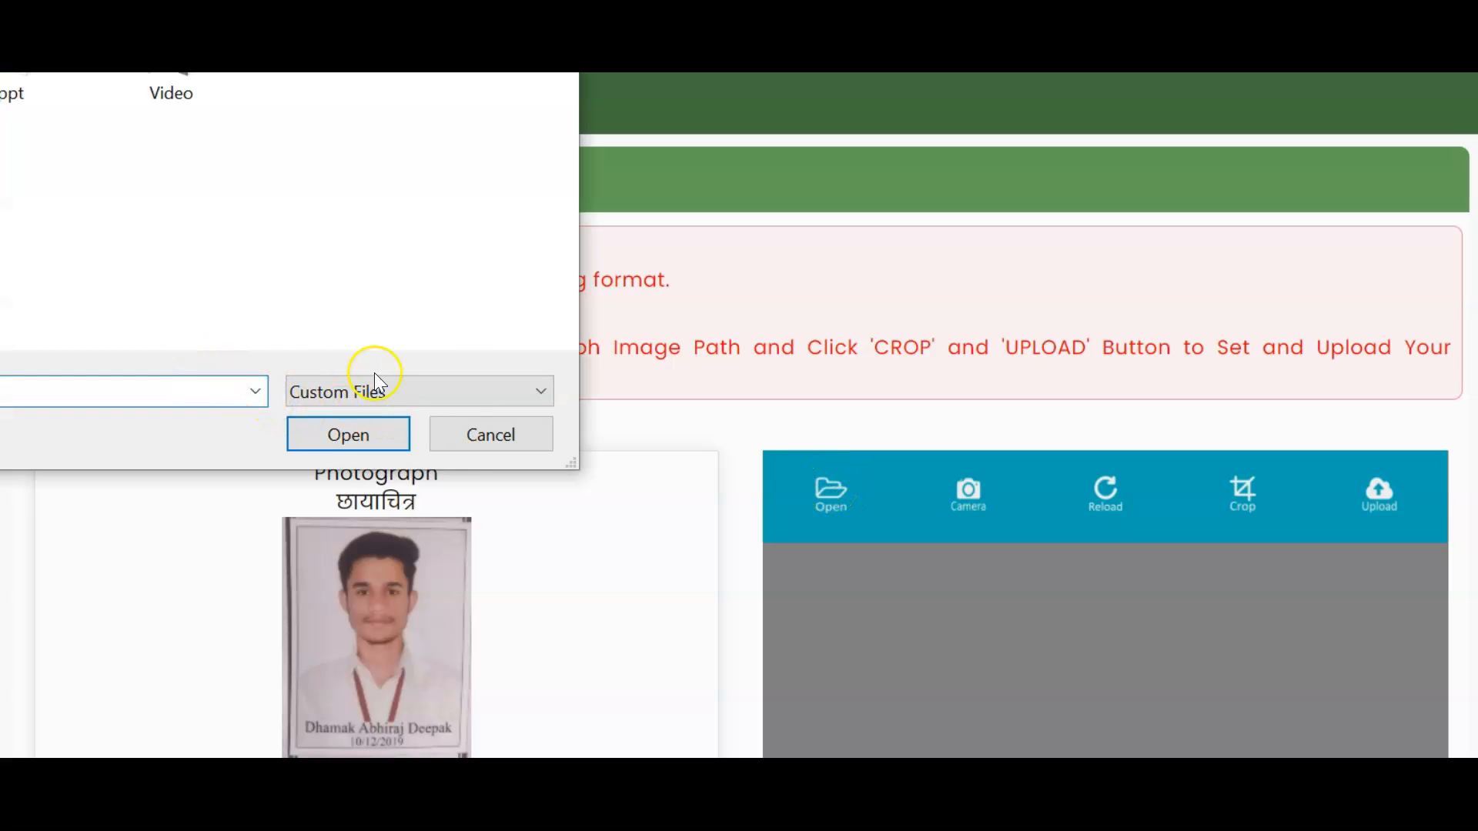
pyautogui.click(490, 441)
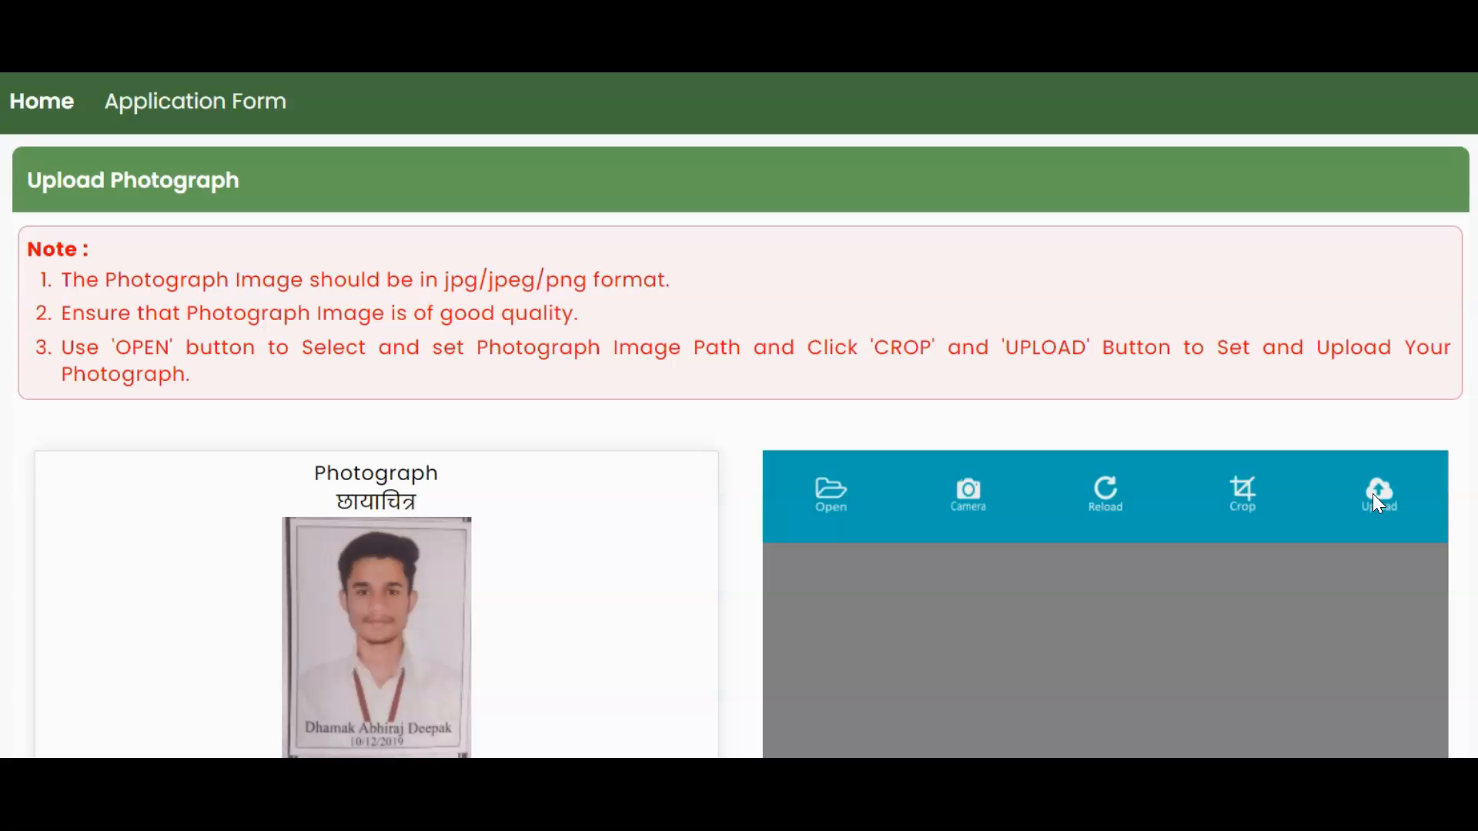
pyautogui.moveTo(1477, 517)
pyautogui.mouseDown()
pyautogui.moveTo(1477, 655)
pyautogui.moveTo(1476, 517)
pyautogui.mouseUp()
pyautogui.scroll(-1, 1410, 504)
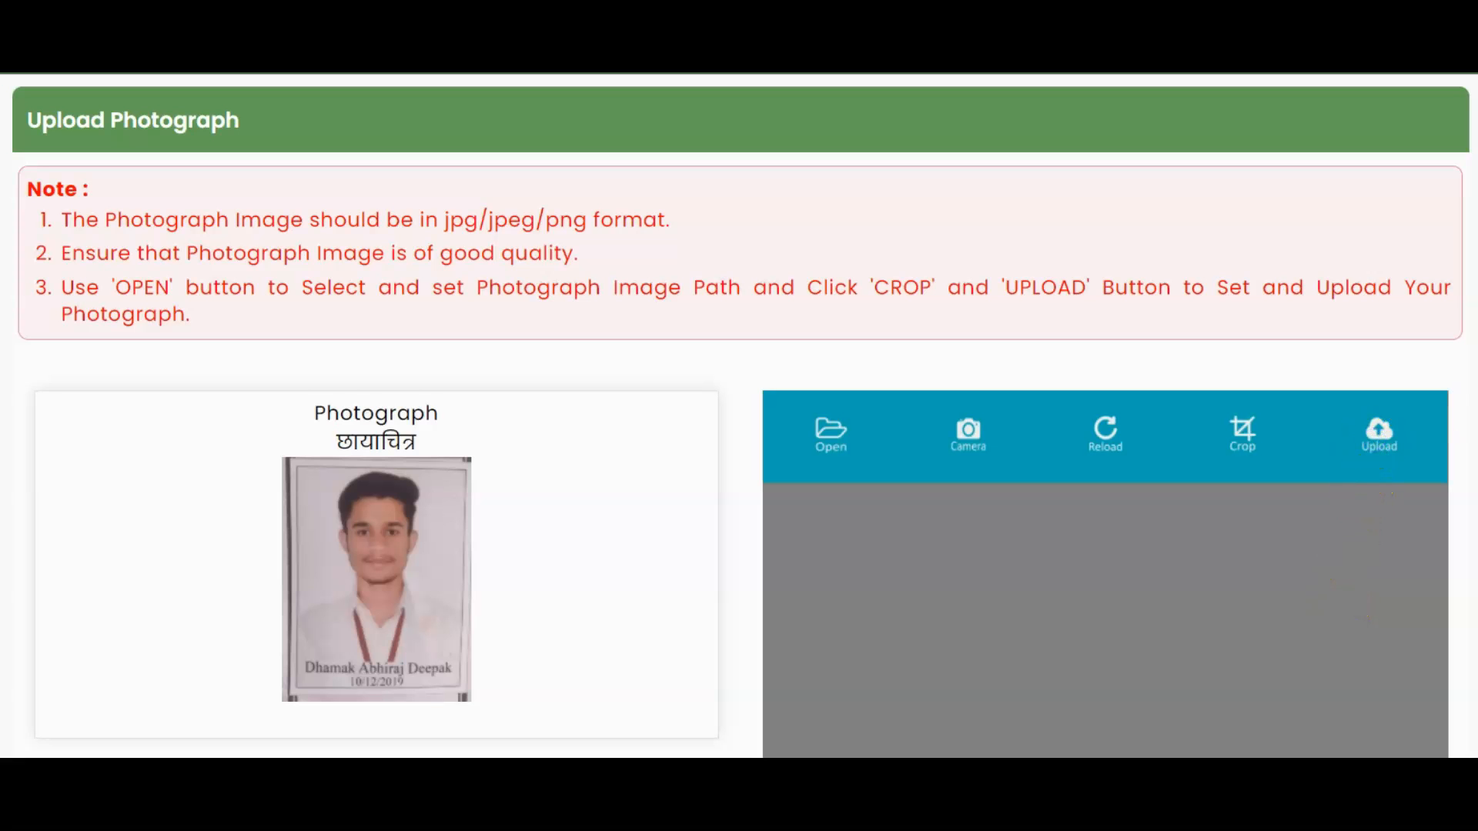
pyautogui.scroll(-6, 1411, 504)
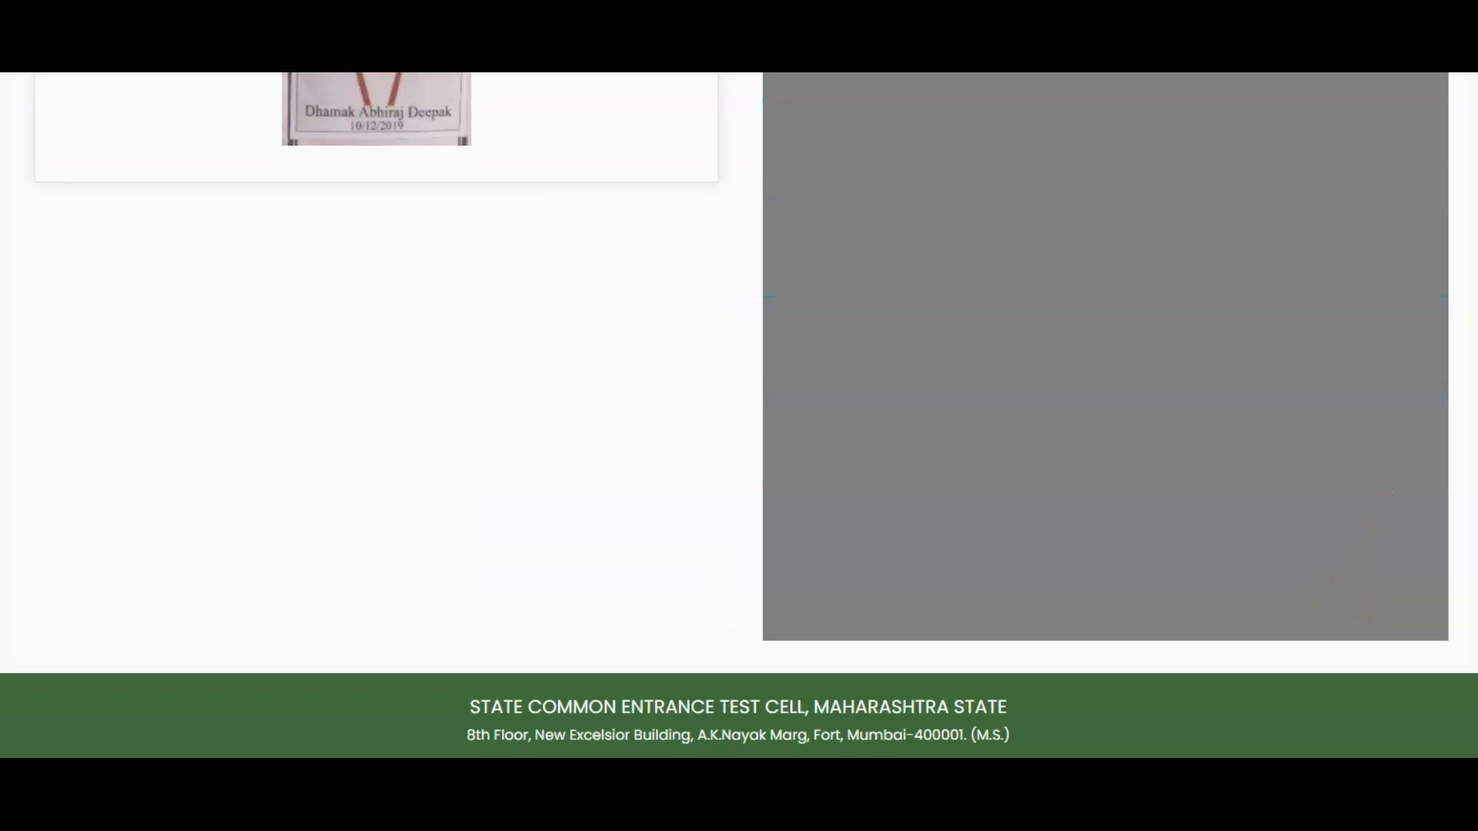
# Step: Save the photograph page and proceed to the required documents
pyautogui.scroll(1, 1410, 504)
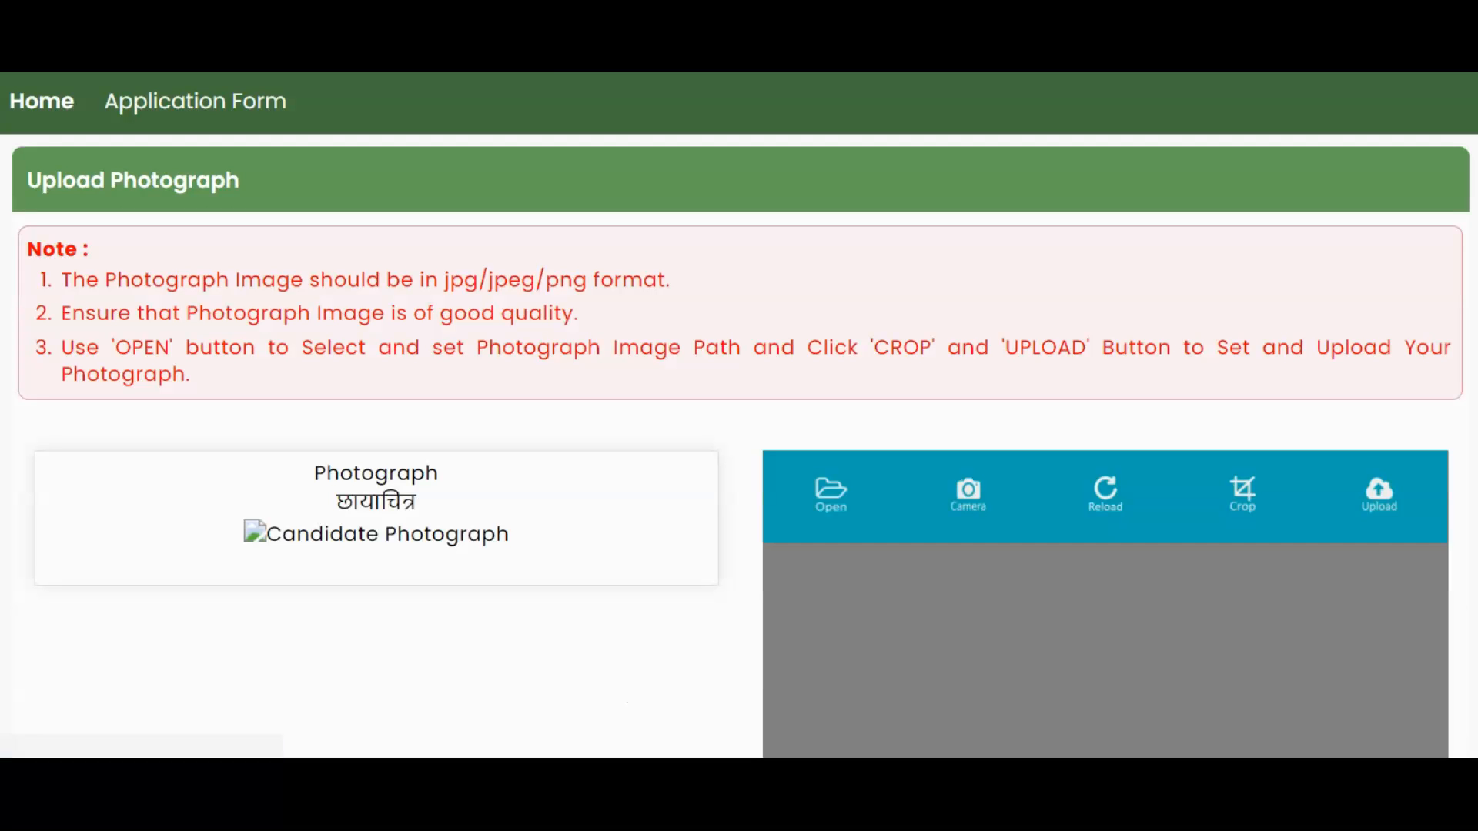
pyautogui.scroll(-10, 739, 416)
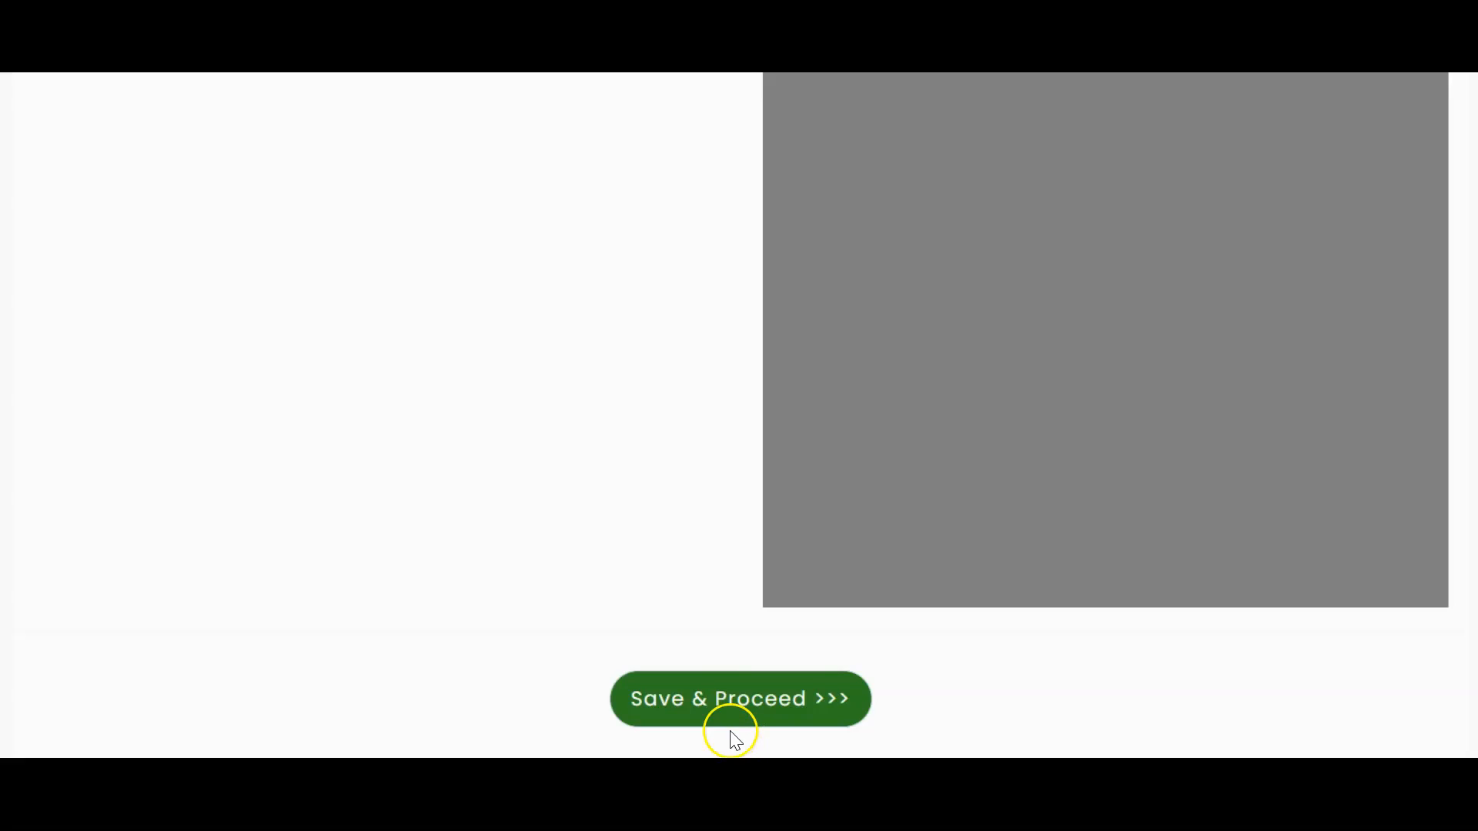
pyautogui.click(724, 700)
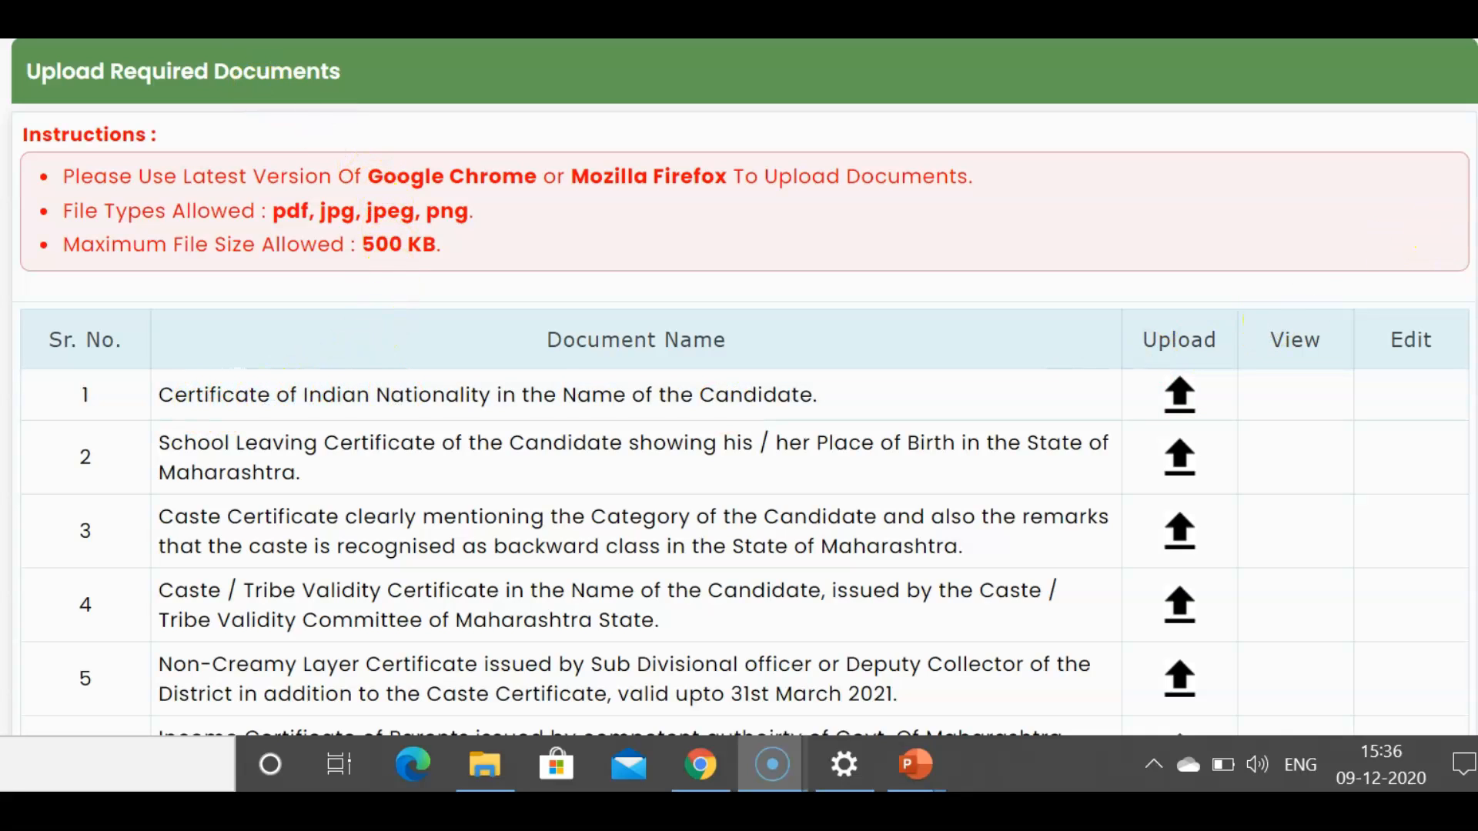
# Step: Review the list of required documents and the file type and size instructions for uploading them
pyautogui.scroll(-1, 1235, 254)
pyautogui.scroll(1, 1235, 254)
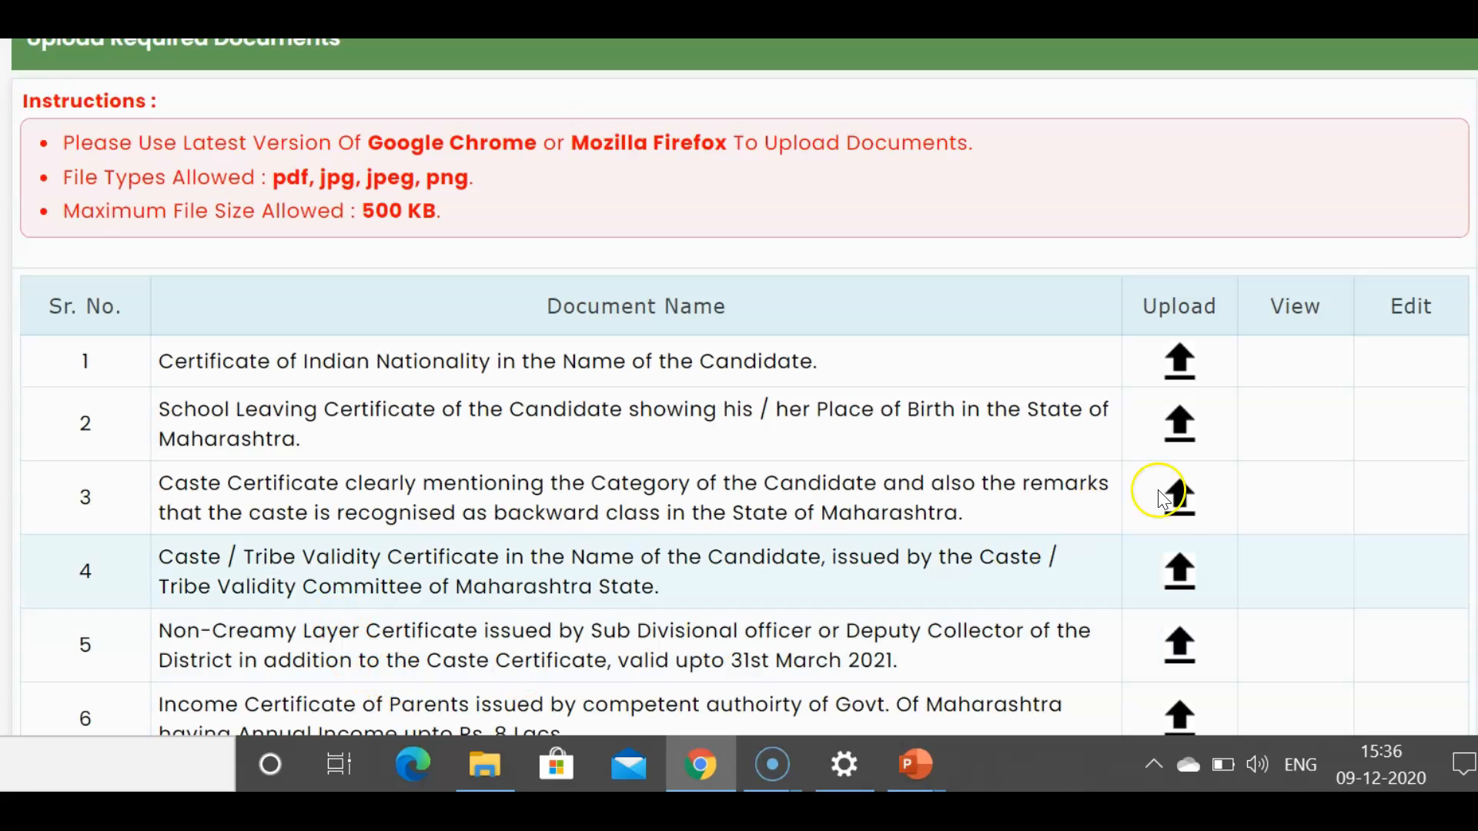
pyautogui.scroll(-2, 745, 387)
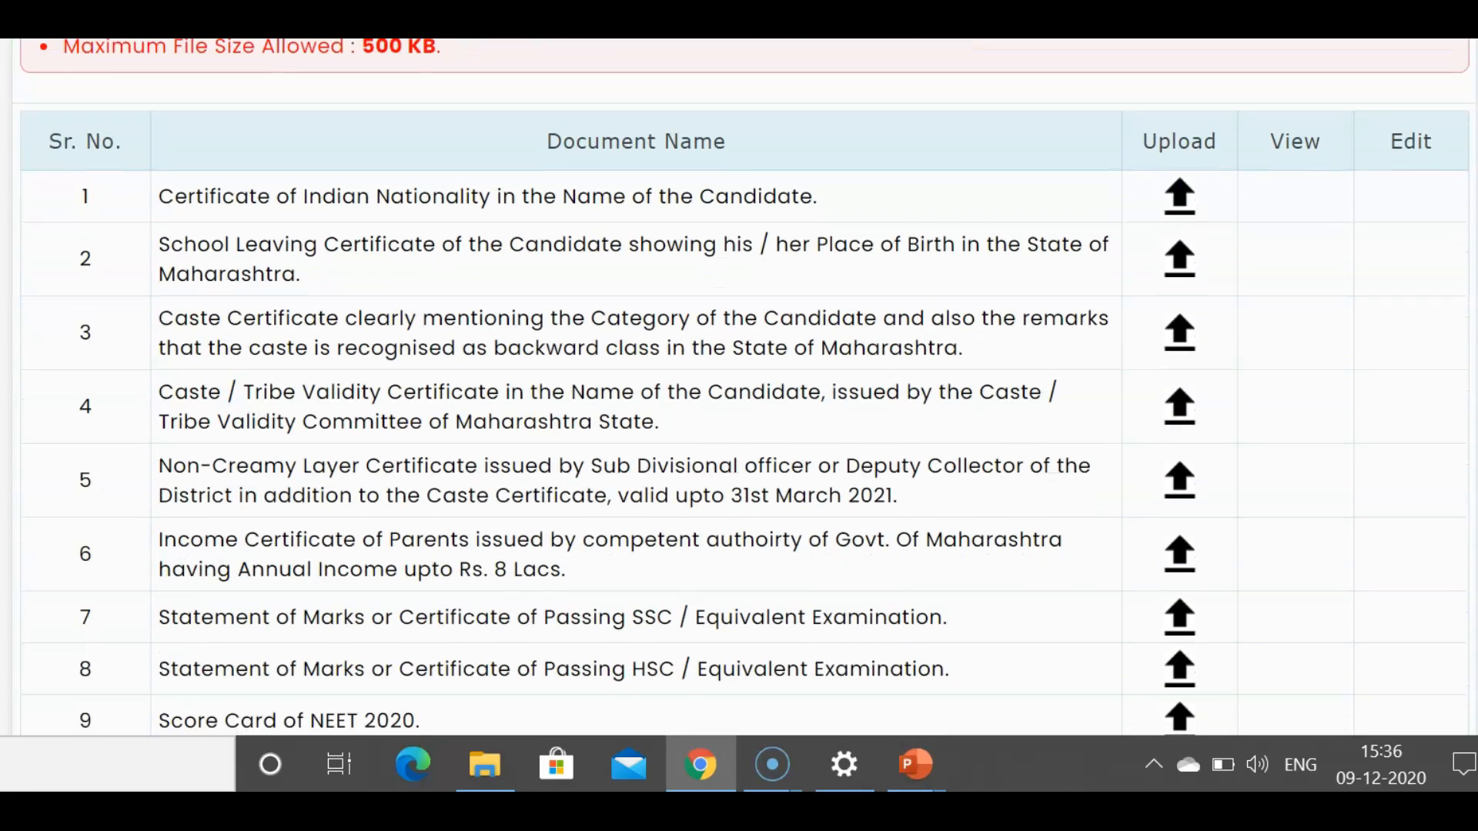
pyautogui.scroll(1, 745, 386)
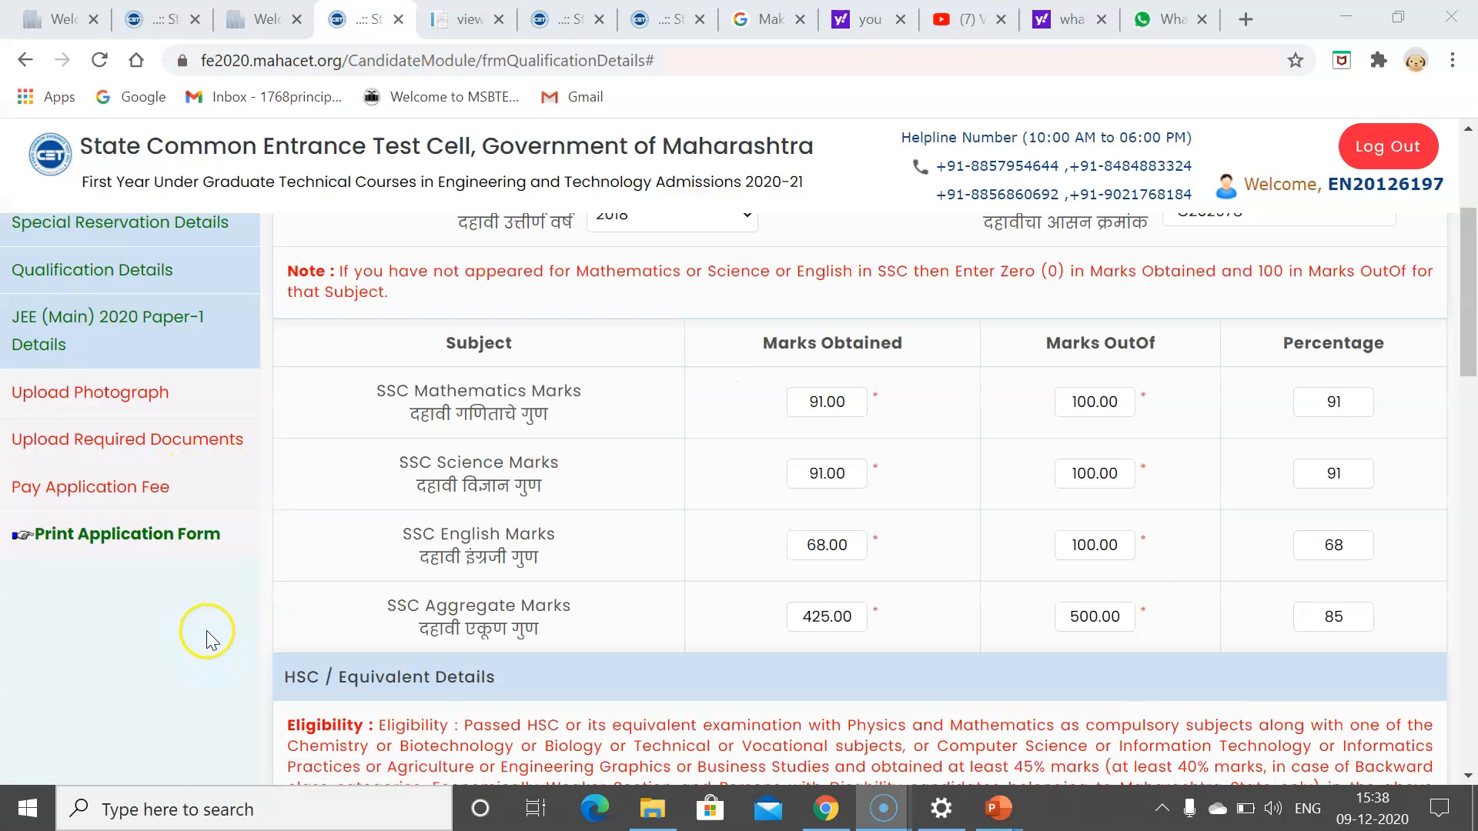
pyautogui.click(177, 498)
pyautogui.click(164, 598)
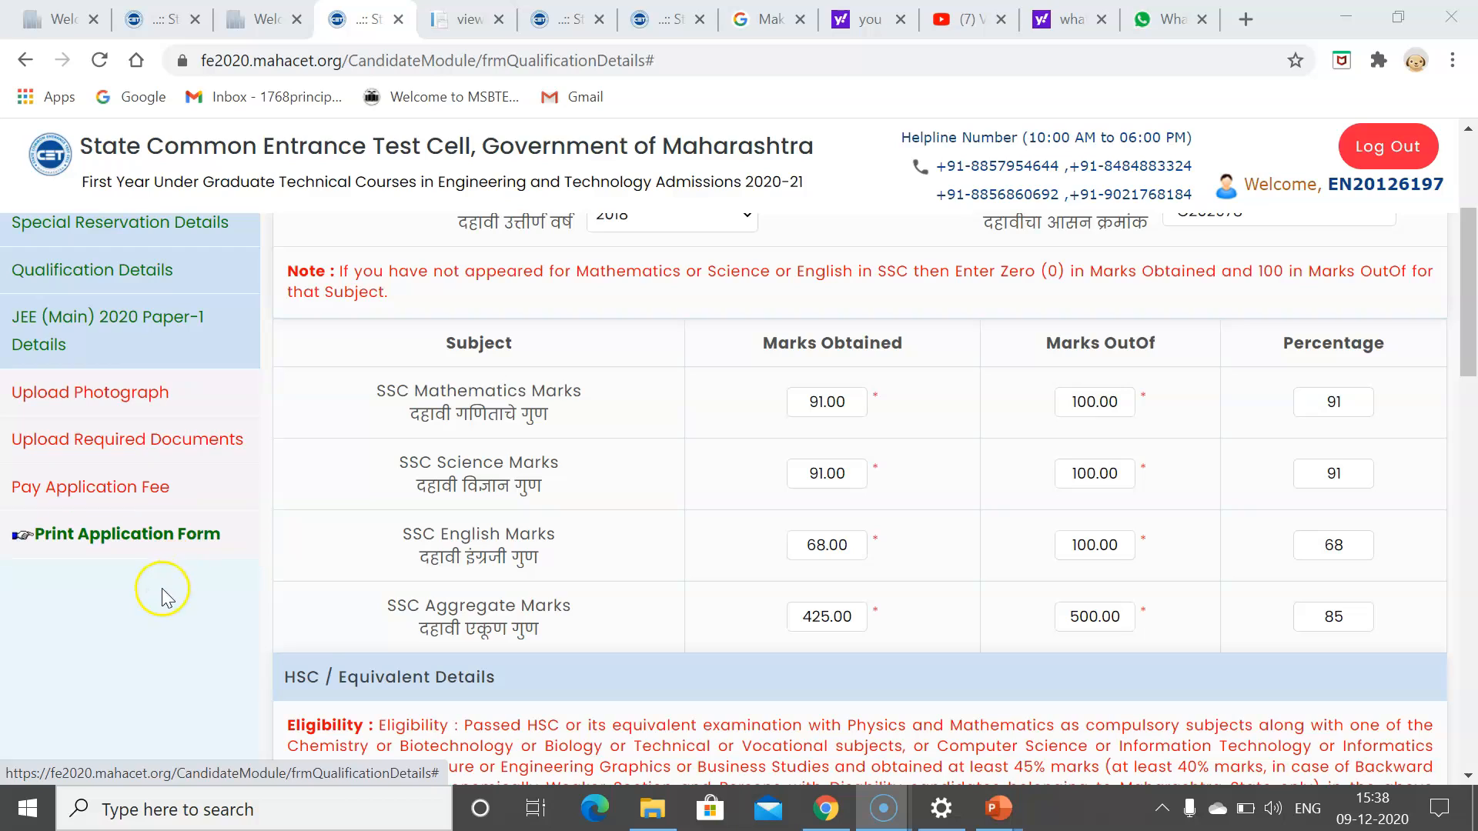